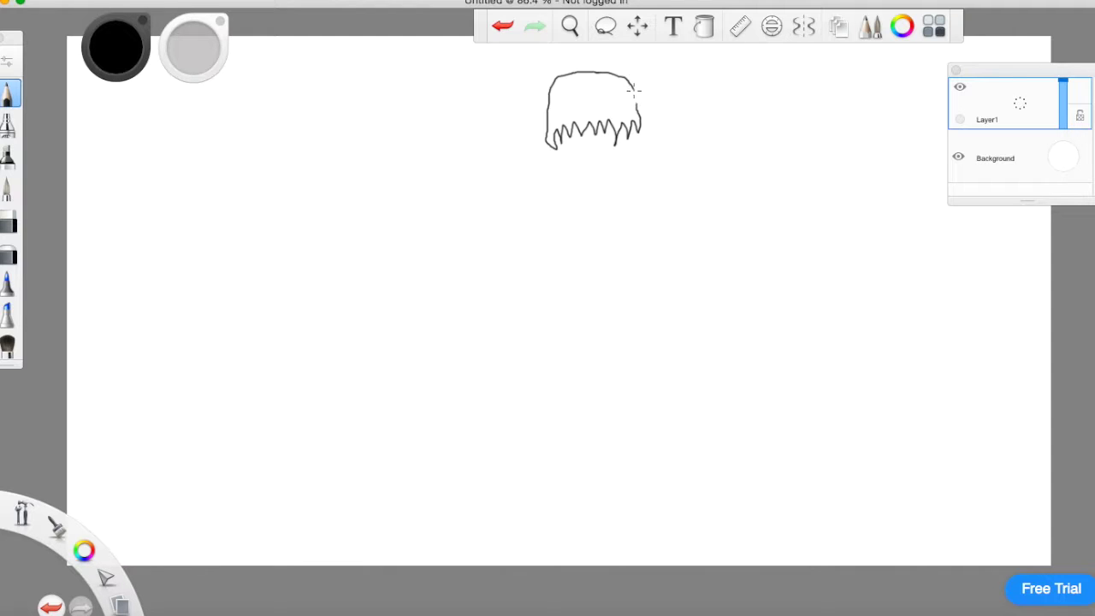
Step: Draw the sides of the face and a pointed chin beneath the spiky hair fringe
{"action": "left_click", "coordinate": [570, 25]}
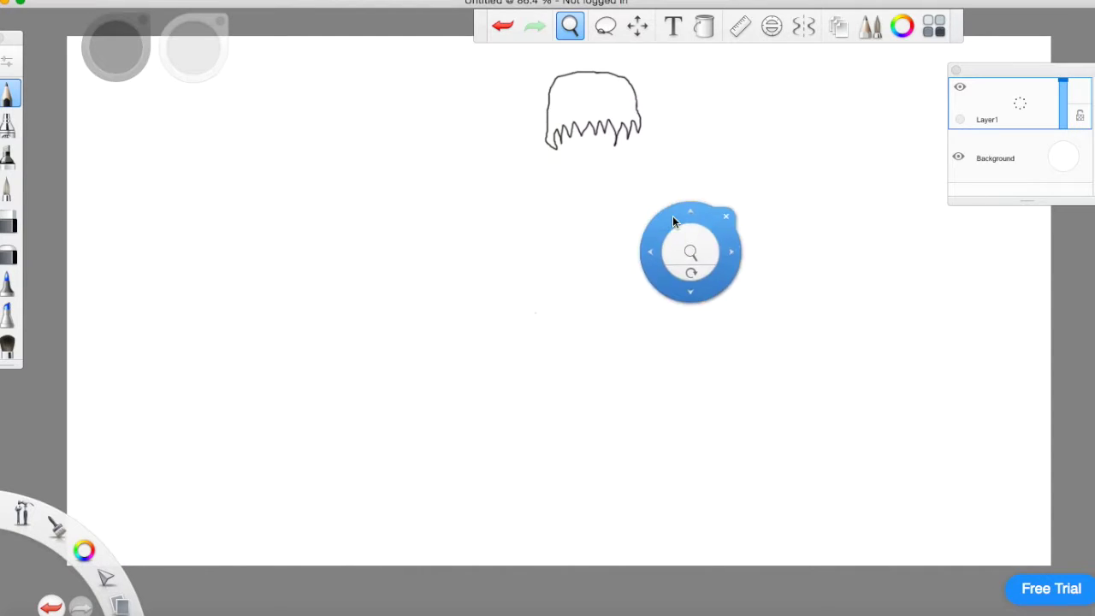
{"action": "mouse_move", "coordinate": [570, 136]}
{"action": "left_mouse_down"}
{"action": "mouse_move", "coordinate": [639, 121]}
{"action": "mouse_move", "coordinate": [675, 100]}
{"action": "mouse_move", "coordinate": [666, 88]}
{"action": "left_mouse_up"}
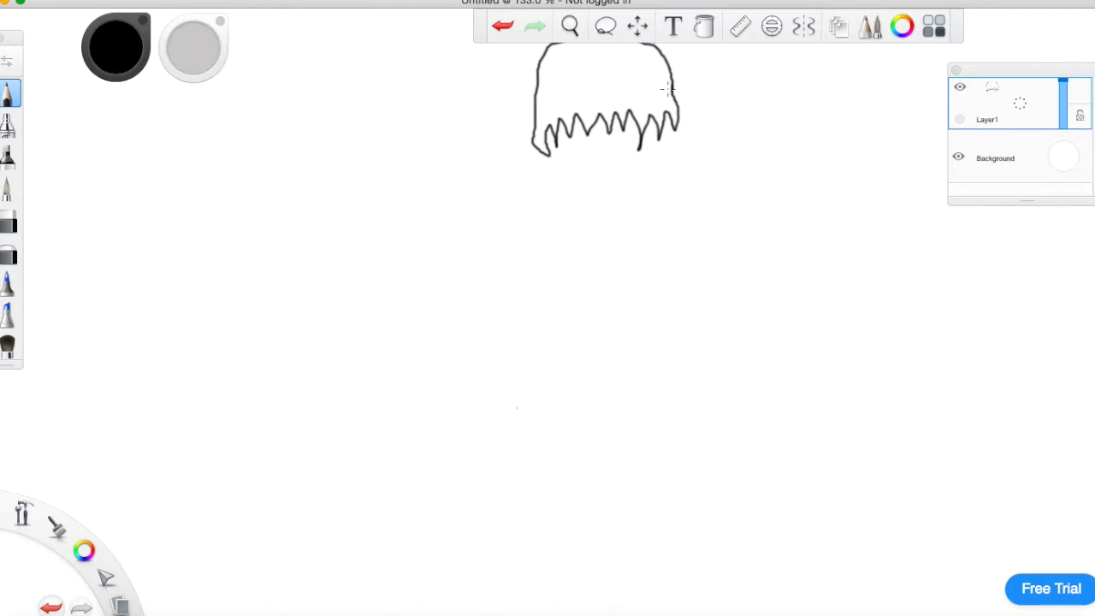
{"action": "left_click_drag", "start_coordinate": [539, 147], "coordinate": [604, 215]}
{"action": "mouse_move", "coordinate": [643, 208]}
{"action": "left_mouse_down"}
{"action": "mouse_move", "coordinate": [675, 130]}
{"action": "mouse_move", "coordinate": [749, 88]}
{"action": "mouse_move", "coordinate": [789, 89]}
{"action": "left_mouse_up"}
Step: Erase the uneven hair spike near the right end of the fringe and redraw it as a wider curved point
{"action": "left_click", "coordinate": [571, 26]}
{"action": "left_click_drag", "start_coordinate": [553, 160], "coordinate": [572, 322]}
{"action": "left_click", "coordinate": [620, 334]}
{"action": "left_click", "coordinate": [9, 222]}
{"action": "mouse_move", "coordinate": [704, 386]}
{"action": "left_mouse_down"}
{"action": "mouse_move", "coordinate": [677, 388]}
{"action": "mouse_move", "coordinate": [689, 282]}
{"action": "left_mouse_up"}
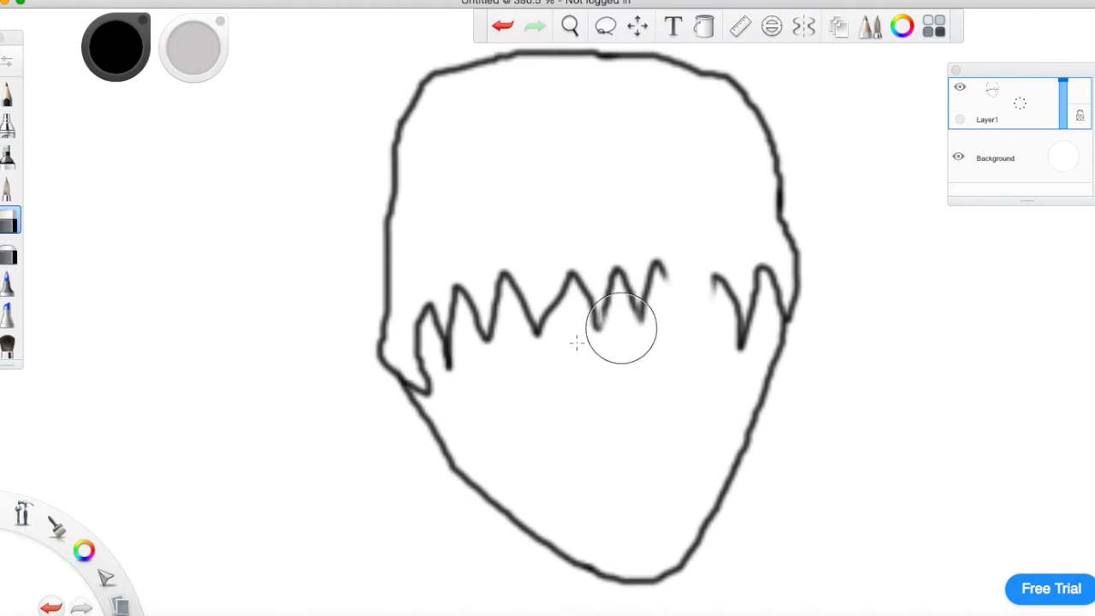
{"action": "left_click", "coordinate": [8, 93]}
{"action": "mouse_move", "coordinate": [660, 262]}
{"action": "left_mouse_down"}
{"action": "mouse_move", "coordinate": [659, 345]}
{"action": "mouse_move", "coordinate": [701, 318]}
{"action": "mouse_move", "coordinate": [710, 280]}
{"action": "left_mouse_up"}
Step: Draw rectangular glasses below the fringe, with two lenses, a bridge and a temple arm reaching the side of the head
{"action": "mouse_move", "coordinate": [618, 352]}
{"action": "left_mouse_down"}
{"action": "mouse_move", "coordinate": [530, 358]}
{"action": "mouse_move", "coordinate": [525, 423]}
{"action": "mouse_move", "coordinate": [641, 418]}
{"action": "mouse_move", "coordinate": [643, 358]}
{"action": "mouse_move", "coordinate": [599, 357]}
{"action": "mouse_move", "coordinate": [707, 386]}
{"action": "mouse_move", "coordinate": [701, 402]}
{"action": "mouse_move", "coordinate": [643, 402]}
{"action": "left_mouse_up"}
{"action": "mouse_move", "coordinate": [709, 378]}
{"action": "left_mouse_down"}
{"action": "mouse_move", "coordinate": [708, 353]}
{"action": "mouse_move", "coordinate": [776, 352]}
{"action": "left_mouse_up"}
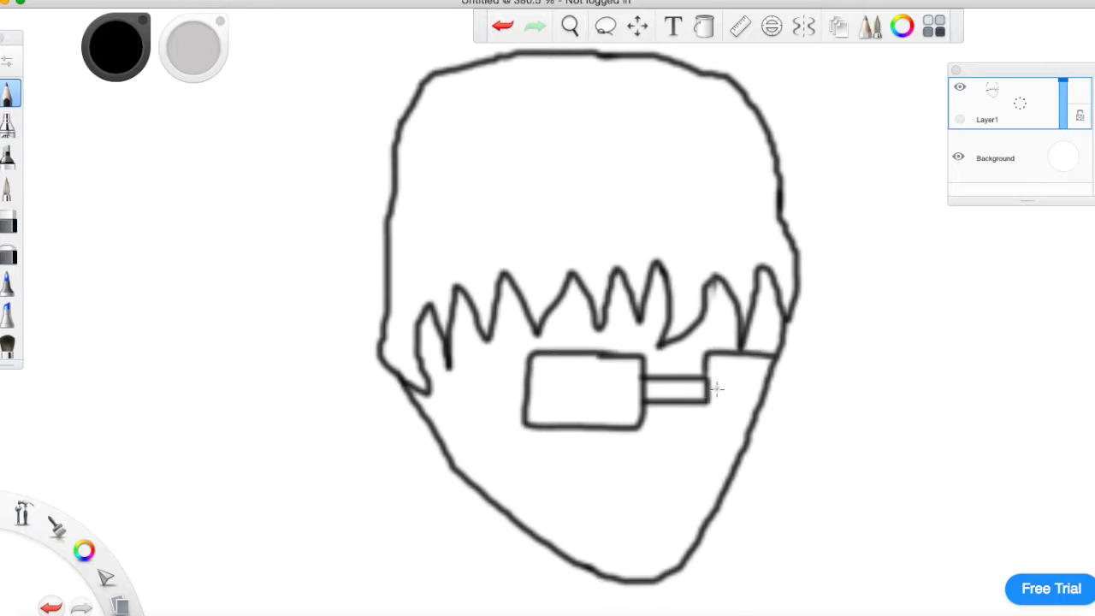
{"action": "mouse_move", "coordinate": [708, 394]}
{"action": "left_mouse_down"}
{"action": "mouse_move", "coordinate": [709, 428]}
{"action": "mouse_move", "coordinate": [749, 428]}
{"action": "left_mouse_up"}
{"action": "mouse_move", "coordinate": [529, 387]}
{"action": "left_mouse_down"}
{"action": "mouse_move", "coordinate": [438, 385]}
{"action": "mouse_move", "coordinate": [426, 389]}
{"action": "mouse_move", "coordinate": [421, 418]}
{"action": "mouse_move", "coordinate": [434, 404]}
{"action": "mouse_move", "coordinate": [531, 399]}
{"action": "left_mouse_up"}
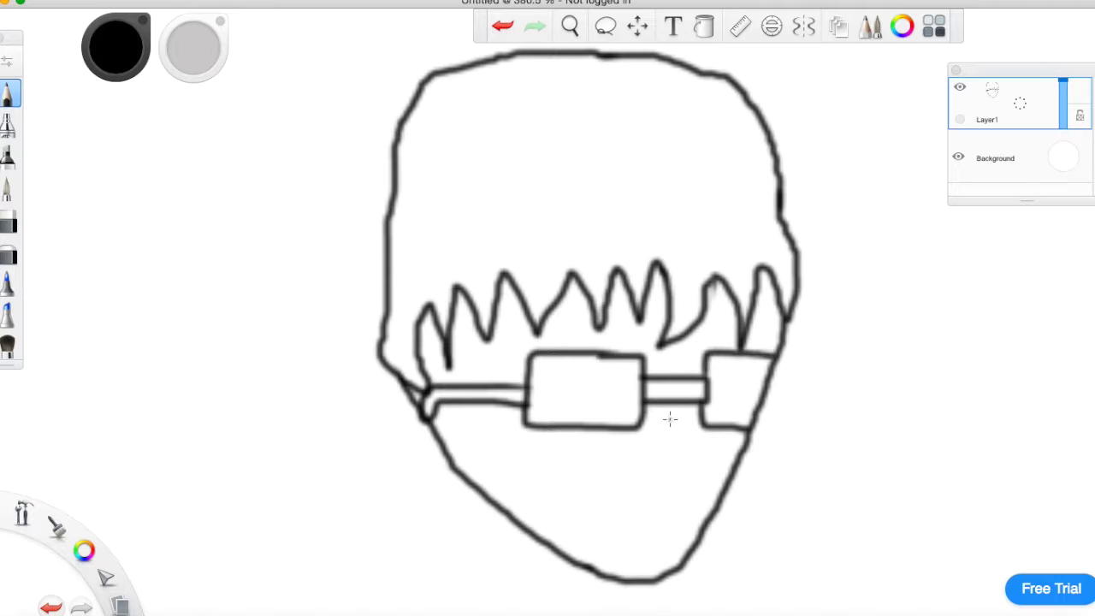
Step: Draw a small hooked nose under the glasses bridge and a slanted open mouth with a teeth line
{"action": "mouse_move", "coordinate": [672, 402]}
{"action": "left_mouse_down"}
{"action": "mouse_move", "coordinate": [680, 441]}
{"action": "mouse_move", "coordinate": [663, 447]}
{"action": "left_mouse_up"}
{"action": "mouse_move", "coordinate": [667, 522]}
{"action": "left_mouse_down"}
{"action": "mouse_move", "coordinate": [558, 480]}
{"action": "mouse_move", "coordinate": [559, 520]}
{"action": "mouse_move", "coordinate": [598, 537]}
{"action": "mouse_move", "coordinate": [660, 527]}
{"action": "mouse_move", "coordinate": [639, 517]}
{"action": "left_mouse_up"}
{"action": "mouse_move", "coordinate": [558, 495]}
{"action": "left_mouse_down"}
{"action": "mouse_move", "coordinate": [577, 513]}
{"action": "mouse_move", "coordinate": [650, 536]}
{"action": "left_mouse_up"}
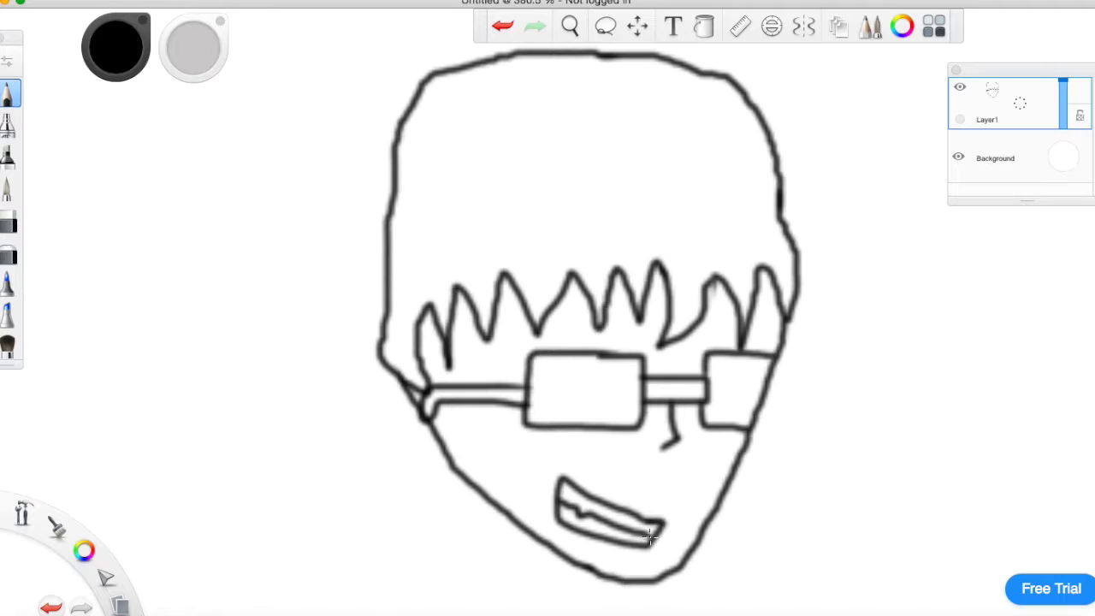
Step: Draw a short neck under the chin and a large torso outline that tapers toward the waist
{"action": "left_click", "coordinate": [570, 26]}
{"action": "mouse_move", "coordinate": [587, 435]}
{"action": "left_mouse_down"}
{"action": "mouse_move", "coordinate": [408, 452]}
{"action": "mouse_move", "coordinate": [359, 162]}
{"action": "mouse_move", "coordinate": [342, 196]}
{"action": "mouse_move", "coordinate": [356, 199]}
{"action": "left_mouse_up"}
{"action": "left_click_drag", "start_coordinate": [453, 205], "coordinate": [543, 208]}
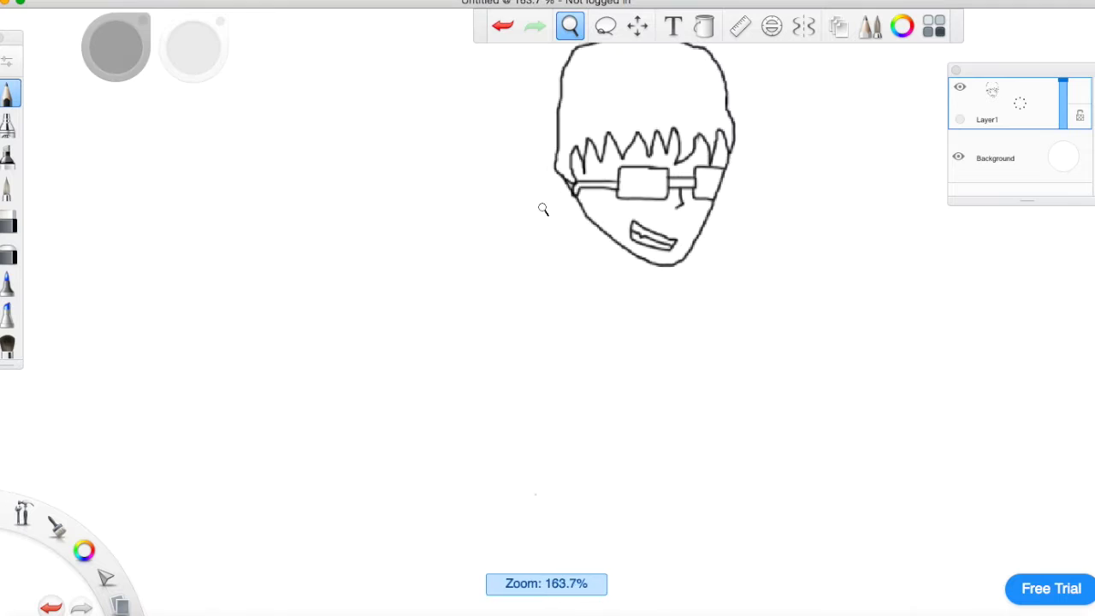
{"action": "left_click", "coordinate": [587, 188]}
{"action": "mouse_move", "coordinate": [610, 233]}
{"action": "left_mouse_down"}
{"action": "mouse_move", "coordinate": [606, 251]}
{"action": "mouse_move", "coordinate": [642, 272]}
{"action": "mouse_move", "coordinate": [676, 266]}
{"action": "left_mouse_up"}
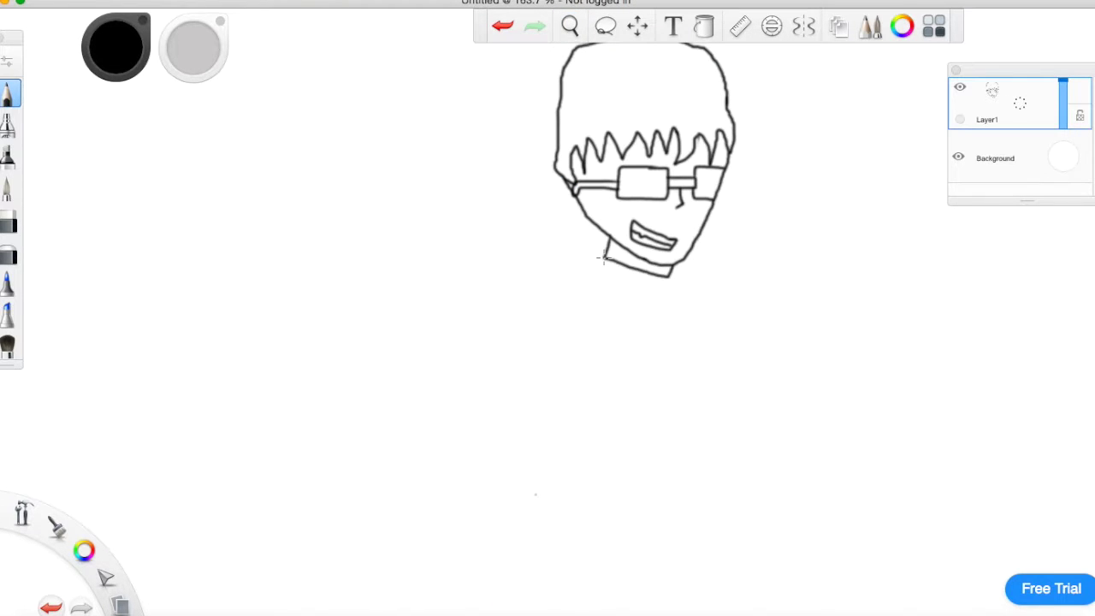
{"action": "mouse_move", "coordinate": [603, 253]}
{"action": "left_mouse_down"}
{"action": "mouse_move", "coordinate": [545, 249]}
{"action": "mouse_move", "coordinate": [544, 351]}
{"action": "mouse_move", "coordinate": [580, 432]}
{"action": "mouse_move", "coordinate": [702, 435]}
{"action": "mouse_move", "coordinate": [723, 381]}
{"action": "mouse_move", "coordinate": [738, 268]}
{"action": "mouse_move", "coordinate": [670, 273]}
{"action": "left_mouse_up"}
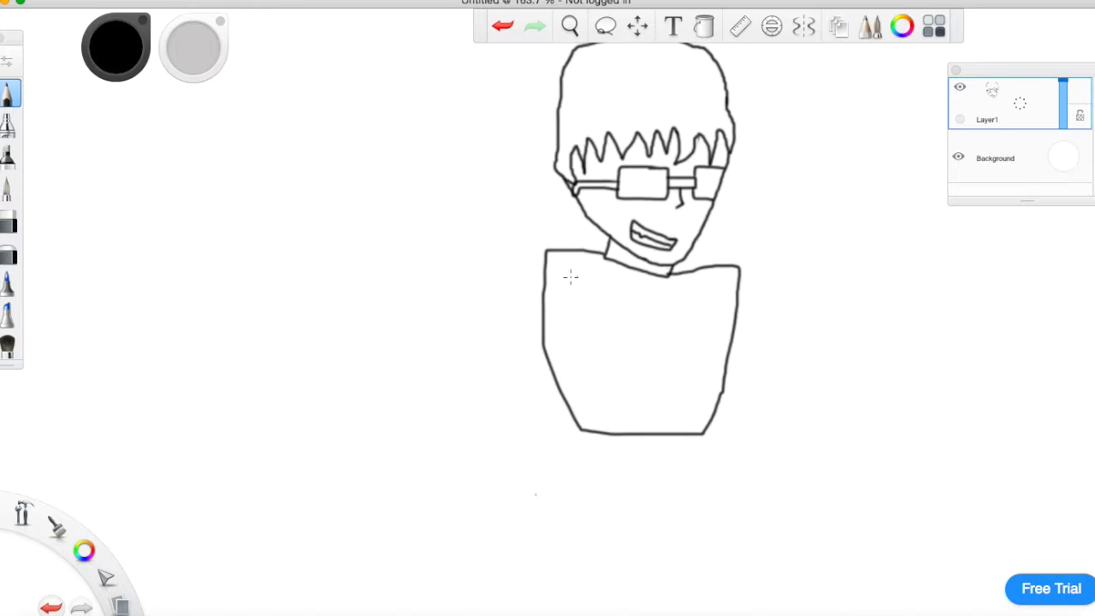
Step: Erase the torso's upper edge and both shoulder corners, and return to the pencil
{"action": "left_click", "coordinate": [8, 221]}
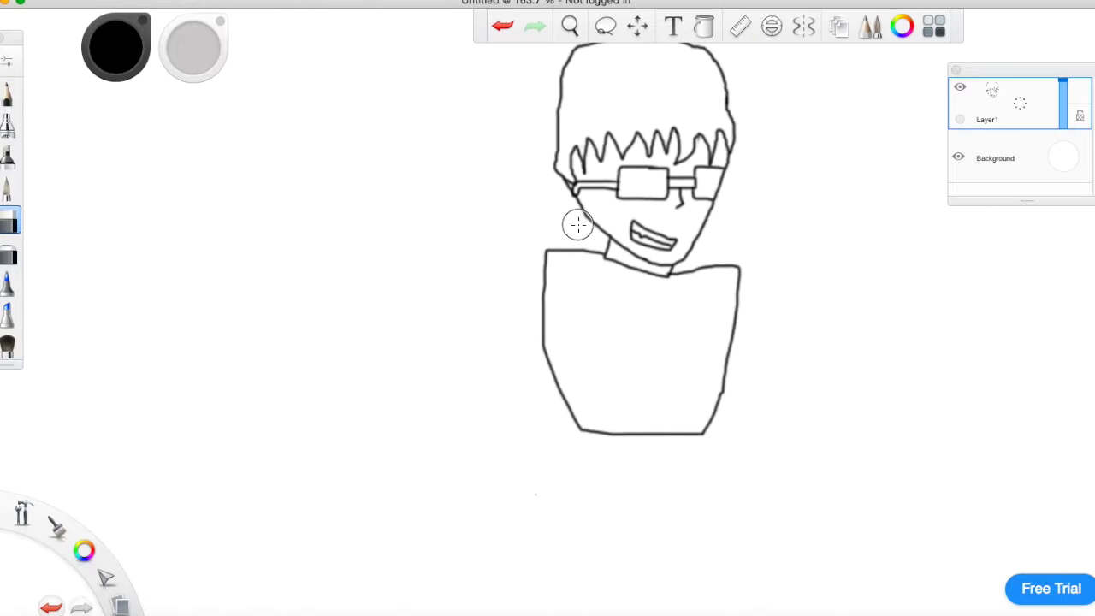
{"action": "mouse_move", "coordinate": [597, 252]}
{"action": "left_mouse_down"}
{"action": "mouse_move", "coordinate": [547, 253]}
{"action": "mouse_move", "coordinate": [562, 267]}
{"action": "left_mouse_up"}
{"action": "mouse_move", "coordinate": [710, 272]}
{"action": "left_mouse_down"}
{"action": "mouse_move", "coordinate": [689, 276]}
{"action": "mouse_move", "coordinate": [711, 269]}
{"action": "mouse_move", "coordinate": [736, 295]}
{"action": "left_mouse_up"}
{"action": "left_click", "coordinate": [8, 95]}
{"action": "mouse_move", "coordinate": [667, 274]}
{"action": "left_mouse_down"}
{"action": "mouse_move", "coordinate": [700, 262]}
{"action": "mouse_move", "coordinate": [738, 282]}
{"action": "mouse_move", "coordinate": [734, 300]}
{"action": "mouse_move", "coordinate": [552, 284]}
{"action": "mouse_move", "coordinate": [522, 265]}
{"action": "mouse_move", "coordinate": [471, 290]}
{"action": "mouse_move", "coordinate": [415, 343]}
{"action": "mouse_move", "coordinate": [372, 283]}
{"action": "mouse_move", "coordinate": [407, 273]}
{"action": "left_mouse_up"}
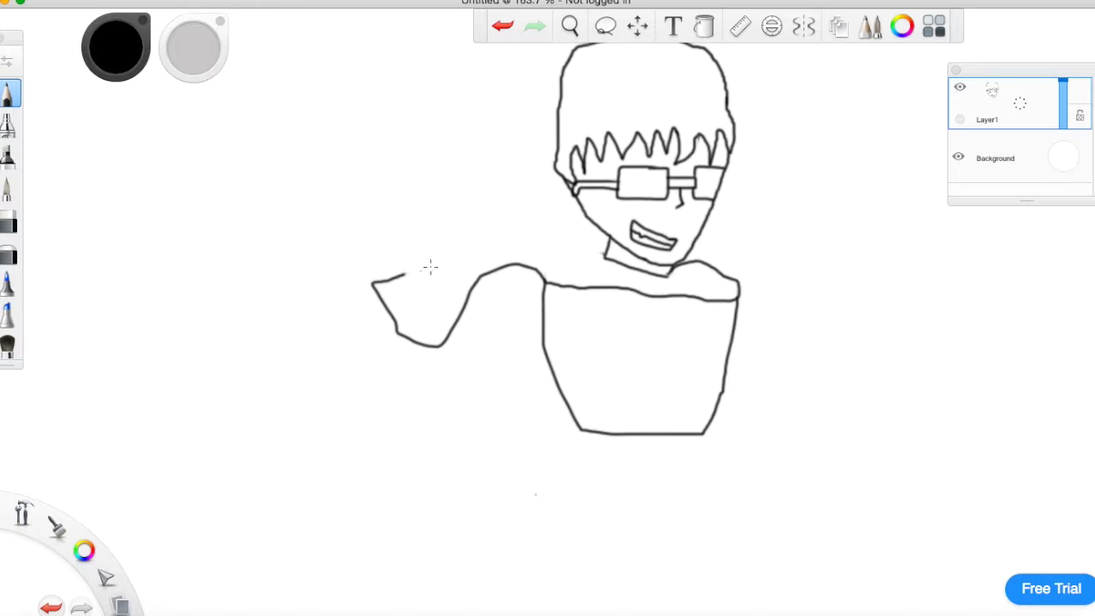
{"action": "left_click", "coordinate": [505, 27]}
{"action": "mouse_move", "coordinate": [605, 254]}
{"action": "left_mouse_down"}
{"action": "mouse_move", "coordinate": [555, 260]}
{"action": "mouse_move", "coordinate": [543, 284]}
{"action": "left_mouse_up"}
{"action": "left_click", "coordinate": [503, 26]}
{"action": "mouse_move", "coordinate": [605, 255]}
{"action": "left_mouse_down"}
{"action": "mouse_move", "coordinate": [577, 250]}
{"action": "mouse_move", "coordinate": [537, 265]}
{"action": "mouse_move", "coordinate": [536, 281]}
{"action": "mouse_move", "coordinate": [550, 273]}
{"action": "mouse_move", "coordinate": [556, 285]}
{"action": "mouse_move", "coordinate": [570, 269]}
{"action": "mouse_move", "coordinate": [736, 300]}
{"action": "mouse_move", "coordinate": [747, 281]}
{"action": "mouse_move", "coordinate": [665, 275]}
{"action": "left_mouse_up"}
{"action": "left_click_drag", "start_coordinate": [735, 283], "coordinate": [743, 293]}
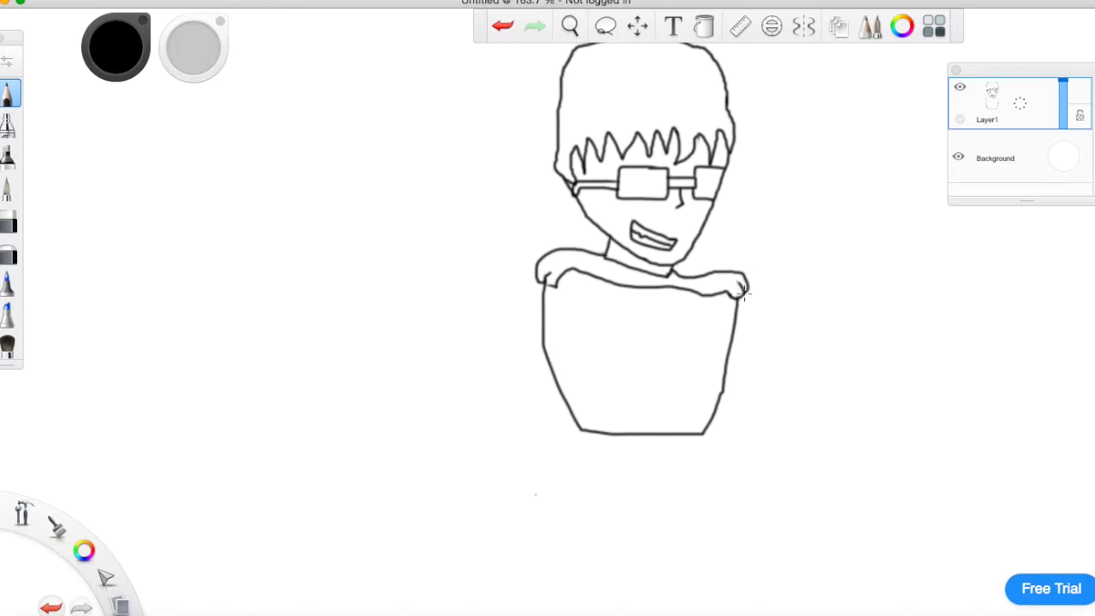
{"action": "mouse_move", "coordinate": [611, 257]}
{"action": "left_mouse_down"}
{"action": "mouse_move", "coordinate": [522, 134]}
{"action": "mouse_move", "coordinate": [455, 101]}
{"action": "mouse_move", "coordinate": [359, 113]}
{"action": "mouse_move", "coordinate": [363, 147]}
{"action": "mouse_move", "coordinate": [460, 129]}
{"action": "mouse_move", "coordinate": [497, 140]}
{"action": "mouse_move", "coordinate": [555, 250]}
{"action": "left_mouse_up"}
{"action": "left_click", "coordinate": [509, 31]}
{"action": "mouse_move", "coordinate": [551, 250]}
{"action": "left_mouse_down"}
{"action": "mouse_move", "coordinate": [504, 250]}
{"action": "mouse_move", "coordinate": [413, 114]}
{"action": "mouse_move", "coordinate": [319, 98]}
{"action": "mouse_move", "coordinate": [334, 58]}
{"action": "mouse_move", "coordinate": [396, 56]}
{"action": "mouse_move", "coordinate": [449, 85]}
{"action": "mouse_move", "coordinate": [515, 194]}
{"action": "mouse_move", "coordinate": [594, 251]}
{"action": "left_mouse_up"}
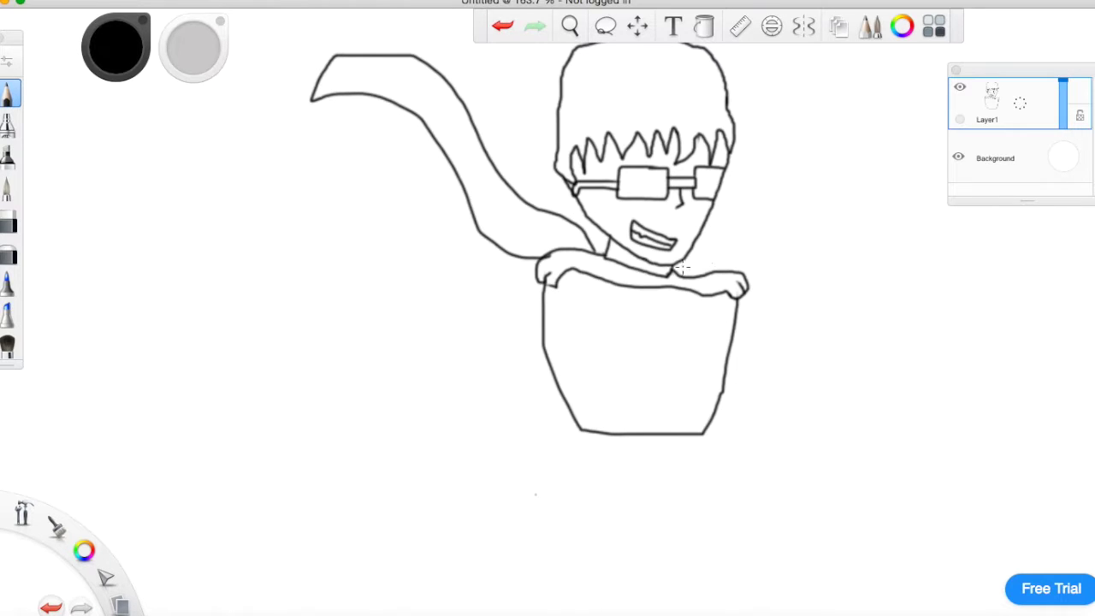
{"action": "left_click_drag", "start_coordinate": [544, 210], "coordinate": [489, 75]}
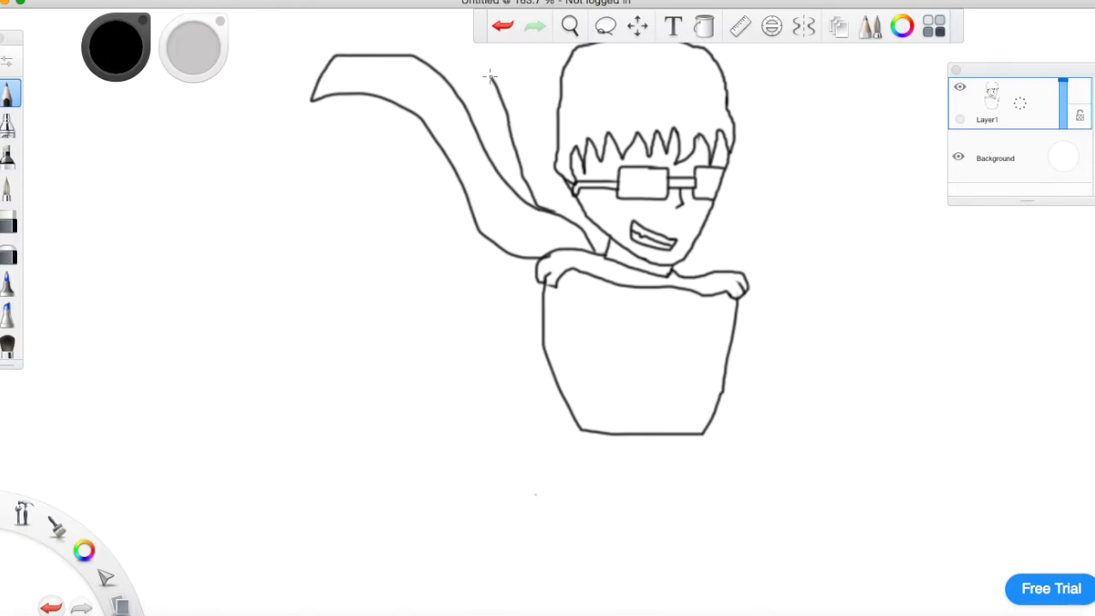
{"action": "left_click", "coordinate": [502, 27]}
{"action": "left_click", "coordinate": [502, 26]}
{"action": "left_click", "coordinate": [502, 27]}
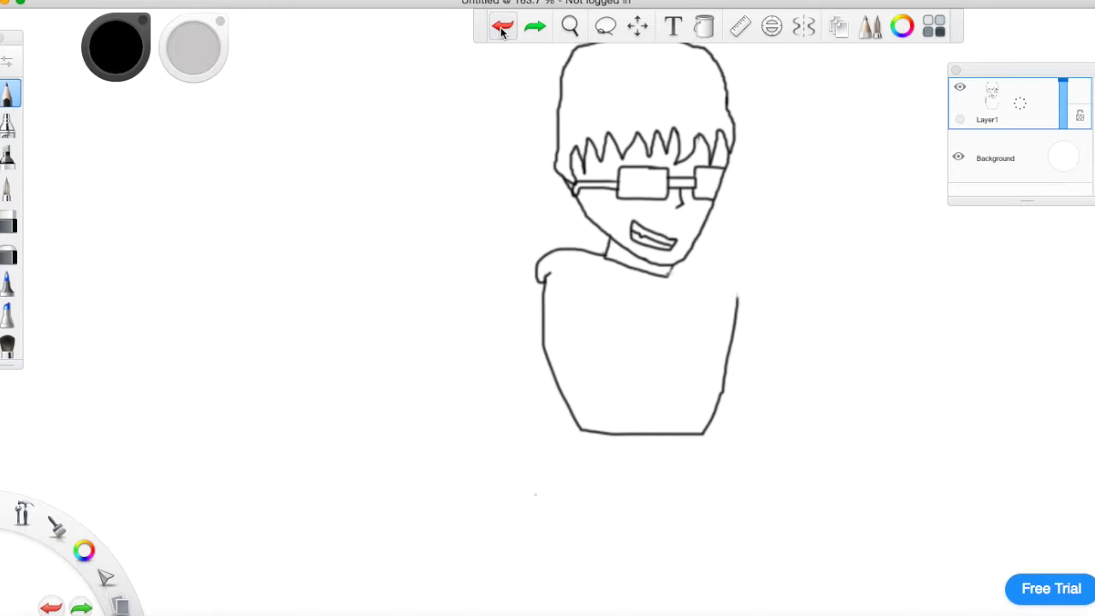
{"action": "left_click", "coordinate": [502, 27]}
Step: Draw a thick scarf around the neck with a long tail flowing up behind the head, and close the shoulder lines
{"action": "mouse_move", "coordinate": [664, 274]}
{"action": "left_mouse_down"}
{"action": "mouse_move", "coordinate": [675, 275]}
{"action": "mouse_move", "coordinate": [579, 247]}
{"action": "mouse_move", "coordinate": [569, 268]}
{"action": "mouse_move", "coordinate": [625, 293]}
{"action": "mouse_move", "coordinate": [709, 305]}
{"action": "mouse_move", "coordinate": [713, 285]}
{"action": "mouse_move", "coordinate": [665, 273]}
{"action": "left_mouse_up"}
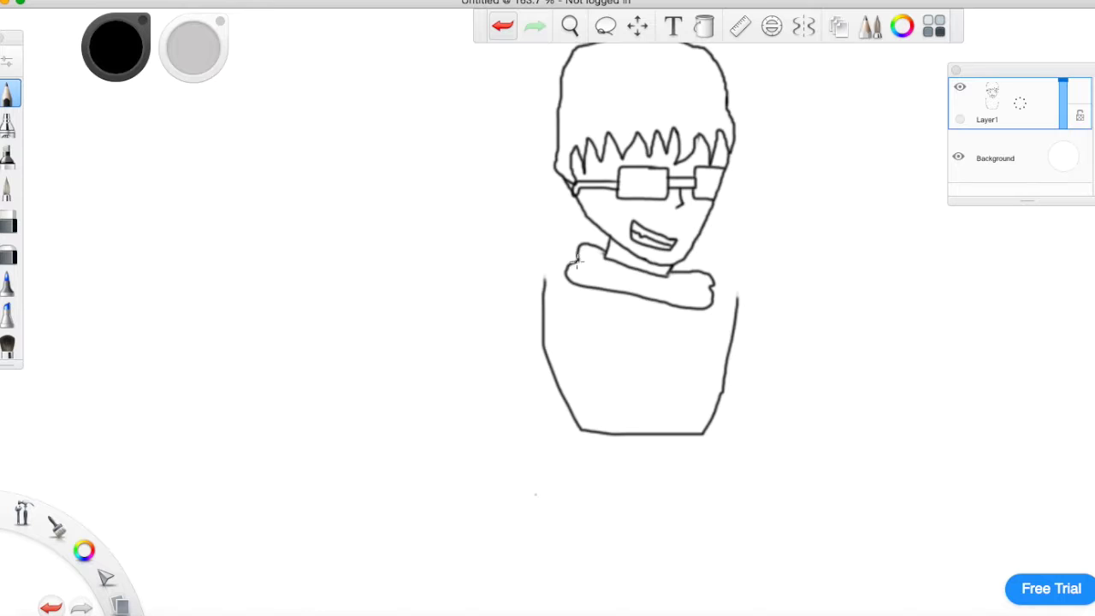
{"action": "mouse_move", "coordinate": [577, 258]}
{"action": "left_mouse_down"}
{"action": "mouse_move", "coordinate": [600, 267]}
{"action": "mouse_move", "coordinate": [542, 276]}
{"action": "mouse_move", "coordinate": [571, 272]}
{"action": "left_mouse_up"}
{"action": "mouse_move", "coordinate": [736, 299]}
{"action": "left_mouse_down"}
{"action": "mouse_move", "coordinate": [701, 290]}
{"action": "mouse_move", "coordinate": [799, 214]}
{"action": "mouse_move", "coordinate": [934, 238]}
{"action": "left_mouse_up"}
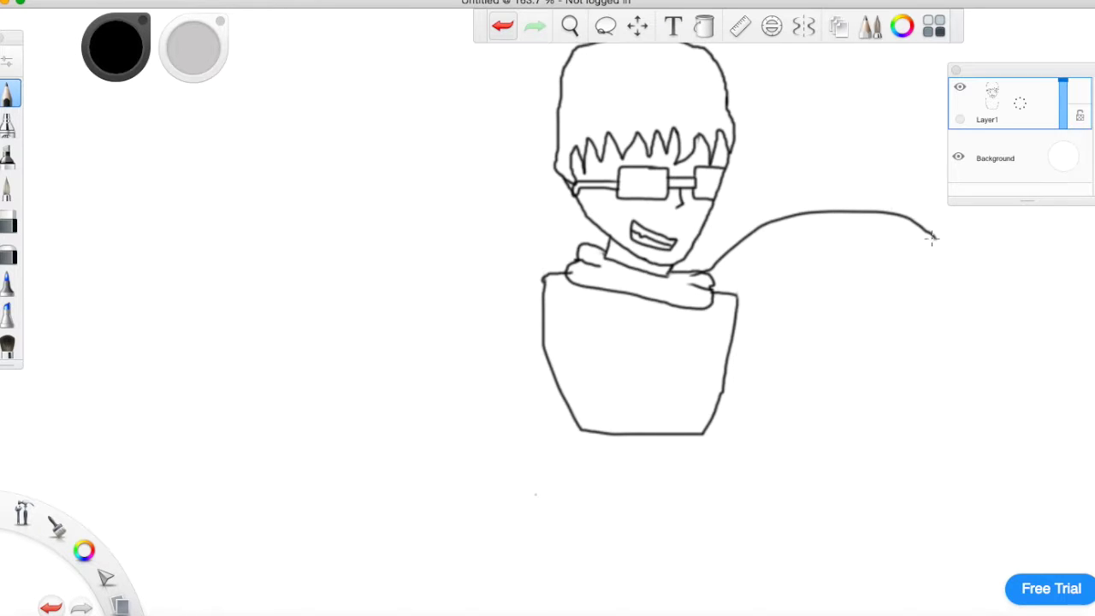
{"action": "left_click", "coordinate": [500, 26]}
{"action": "mouse_move", "coordinate": [582, 270]}
{"action": "left_mouse_down"}
{"action": "mouse_move", "coordinate": [565, 272]}
{"action": "mouse_move", "coordinate": [488, 203]}
{"action": "mouse_move", "coordinate": [417, 103]}
{"action": "mouse_move", "coordinate": [406, 105]}
{"action": "mouse_move", "coordinate": [402, 34]}
{"action": "mouse_move", "coordinate": [453, 48]}
{"action": "mouse_move", "coordinate": [479, 72]}
{"action": "mouse_move", "coordinate": [525, 129]}
{"action": "mouse_move", "coordinate": [542, 212]}
{"action": "mouse_move", "coordinate": [583, 248]}
{"action": "mouse_move", "coordinate": [494, 269]}
{"action": "mouse_move", "coordinate": [482, 299]}
{"action": "mouse_move", "coordinate": [508, 335]}
{"action": "mouse_move", "coordinate": [544, 339]}
{"action": "left_mouse_up"}
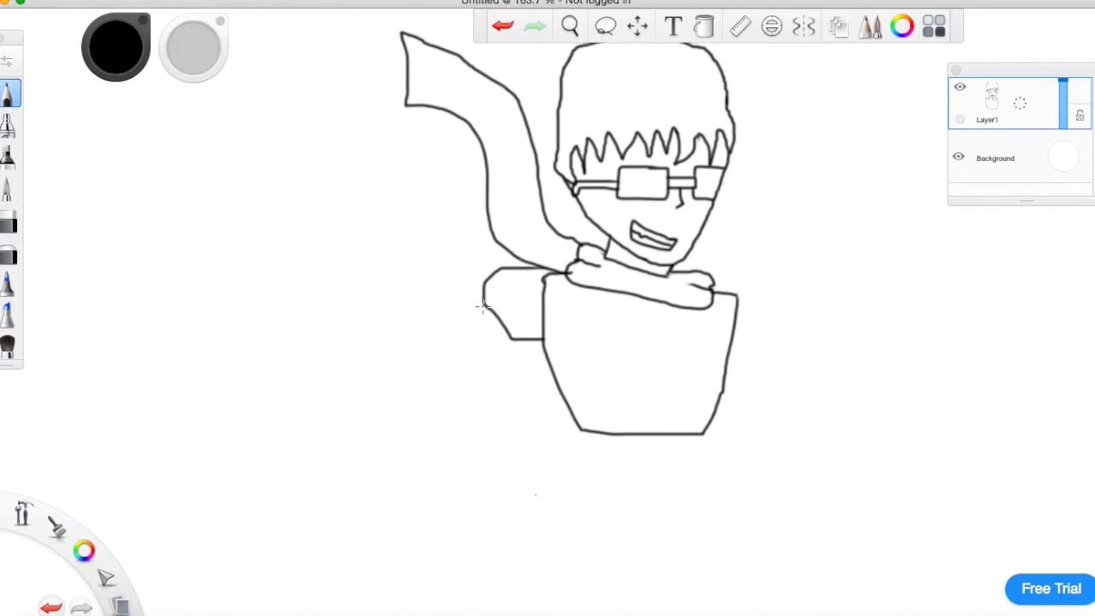
Step: Draw the figure's arm on the left side with a short sleeve, a narrow upper arm and a large bulging forearm
{"action": "mouse_move", "coordinate": [484, 302]}
{"action": "left_mouse_down"}
{"action": "mouse_move", "coordinate": [393, 332]}
{"action": "mouse_move", "coordinate": [399, 360]}
{"action": "mouse_move", "coordinate": [512, 339]}
{"action": "left_mouse_up"}
{"action": "mouse_move", "coordinate": [393, 328]}
{"action": "left_mouse_down"}
{"action": "mouse_move", "coordinate": [310, 320]}
{"action": "mouse_move", "coordinate": [267, 331]}
{"action": "mouse_move", "coordinate": [246, 304]}
{"action": "mouse_move", "coordinate": [248, 329]}
{"action": "mouse_move", "coordinate": [236, 304]}
{"action": "mouse_move", "coordinate": [224, 325]}
{"action": "left_mouse_up"}
{"action": "left_click", "coordinate": [502, 26]}
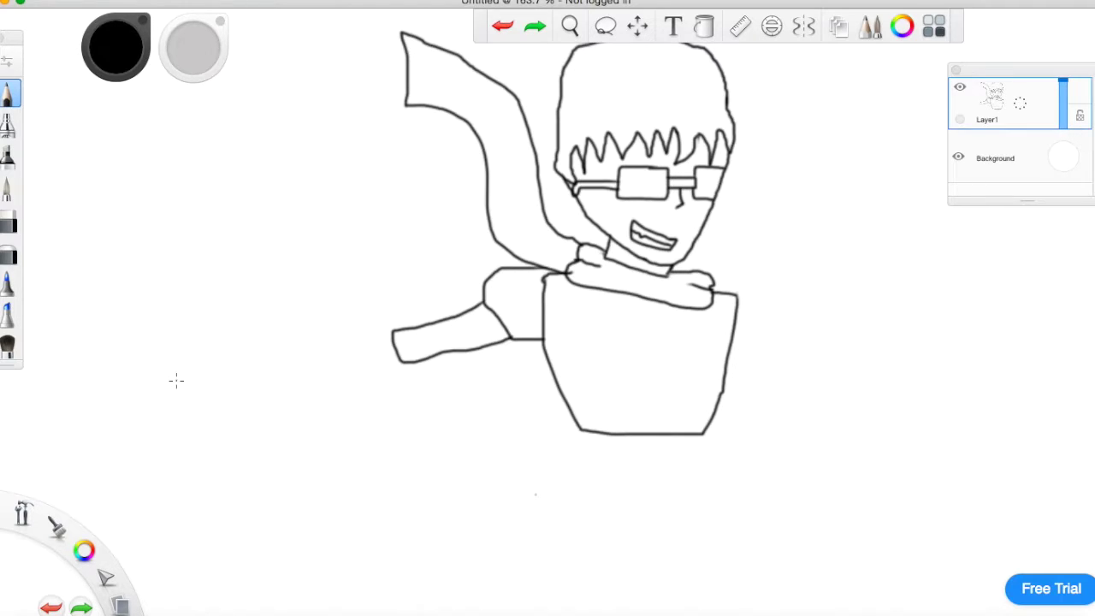
{"action": "mouse_move", "coordinate": [398, 332]}
{"action": "left_mouse_down"}
{"action": "mouse_move", "coordinate": [276, 274]}
{"action": "mouse_move", "coordinate": [242, 282]}
{"action": "mouse_move", "coordinate": [240, 345]}
{"action": "mouse_move", "coordinate": [342, 393]}
{"action": "mouse_move", "coordinate": [416, 375]}
{"action": "mouse_move", "coordinate": [424, 360]}
{"action": "left_mouse_up"}
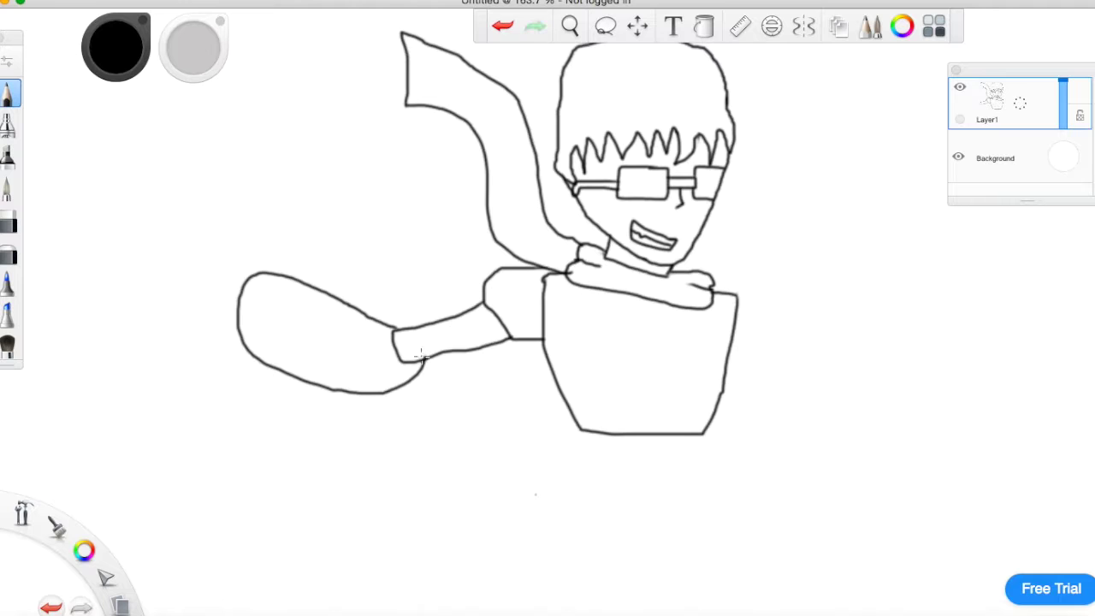
Step: Erase the rounded end of the bulging forearm and draw an open hand with spread fingers there
{"action": "left_click", "coordinate": [9, 222]}
{"action": "left_click_drag", "start_coordinate": [238, 316], "coordinate": [244, 285]}
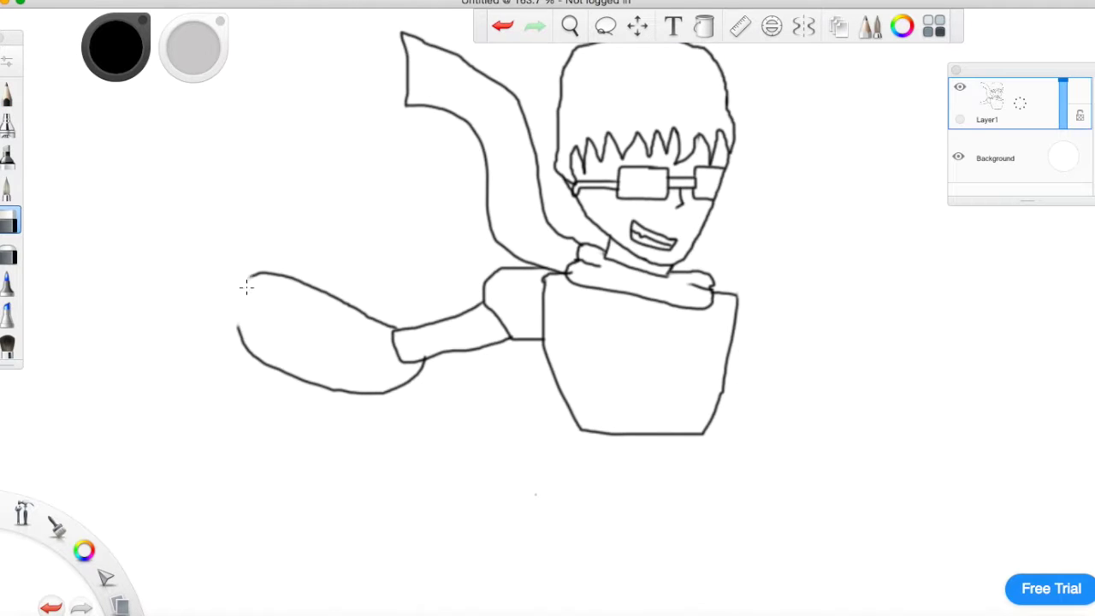
{"action": "left_click", "coordinate": [9, 93]}
{"action": "mouse_move", "coordinate": [254, 291]}
{"action": "left_mouse_down"}
{"action": "mouse_move", "coordinate": [239, 244]}
{"action": "mouse_move", "coordinate": [234, 274]}
{"action": "mouse_move", "coordinate": [210, 243]}
{"action": "mouse_move", "coordinate": [222, 280]}
{"action": "mouse_move", "coordinate": [204, 280]}
{"action": "mouse_move", "coordinate": [222, 303]}
{"action": "mouse_move", "coordinate": [199, 305]}
{"action": "mouse_move", "coordinate": [243, 325]}
{"action": "mouse_move", "coordinate": [261, 276]}
{"action": "left_mouse_up"}
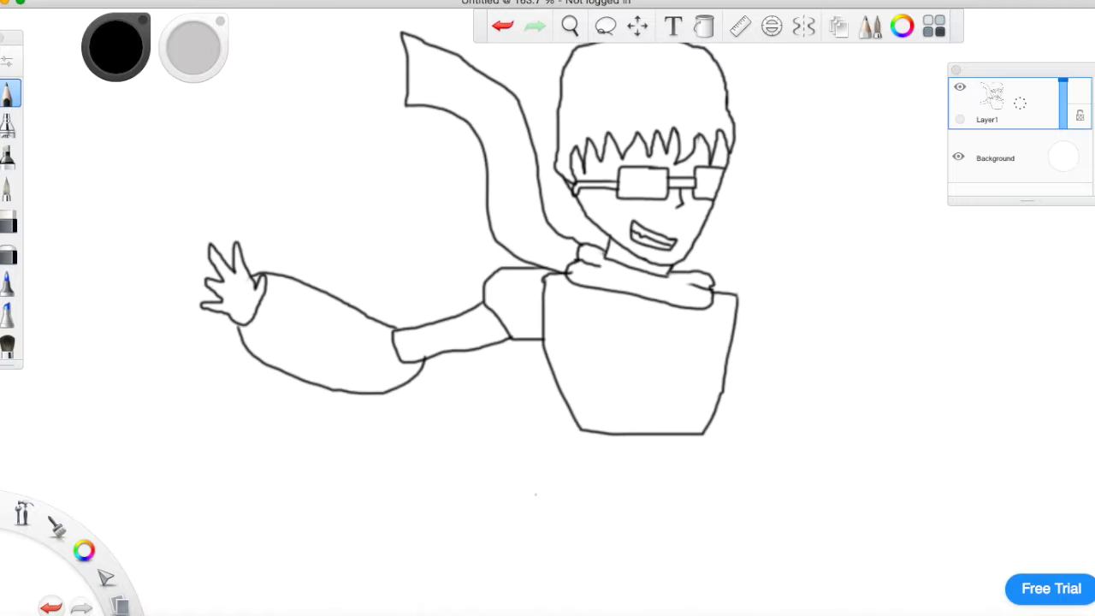
Step: Erase the lower fingers of the open hand and redraw a pointed finger and a thumb in close-up
{"action": "left_click", "coordinate": [9, 222]}
{"action": "left_click_drag", "start_coordinate": [202, 280], "coordinate": [224, 313]}
{"action": "left_click", "coordinate": [7, 95]}
{"action": "mouse_move", "coordinate": [223, 285]}
{"action": "left_mouse_down"}
{"action": "mouse_move", "coordinate": [207, 286]}
{"action": "mouse_move", "coordinate": [216, 296]}
{"action": "left_mouse_up"}
{"action": "left_click", "coordinate": [495, 27]}
{"action": "left_click", "coordinate": [570, 25]}
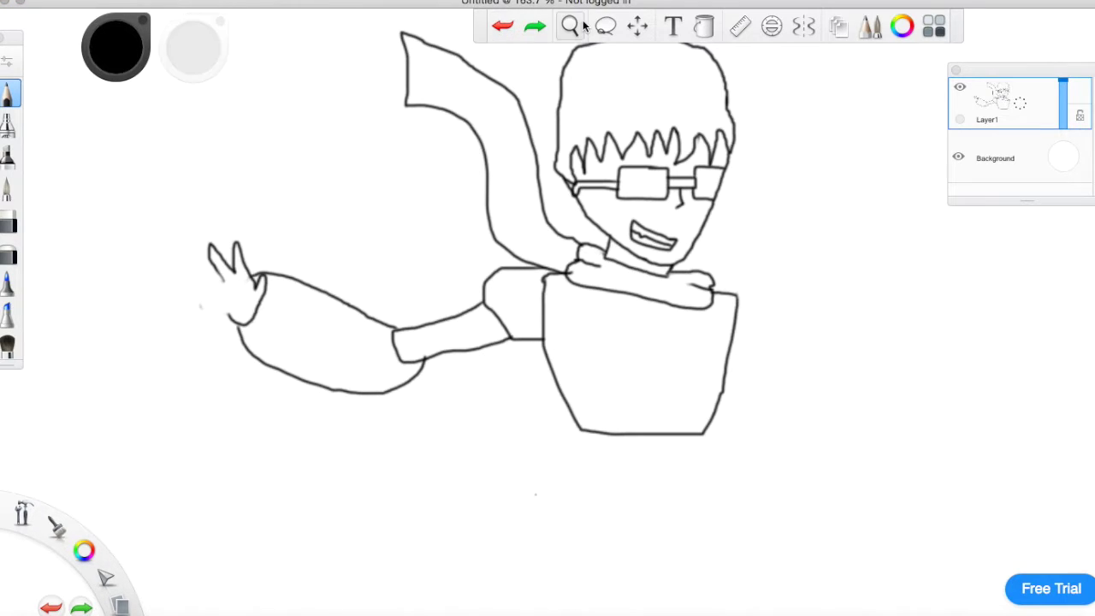
{"action": "left_click_drag", "start_coordinate": [185, 287], "coordinate": [376, 157]}
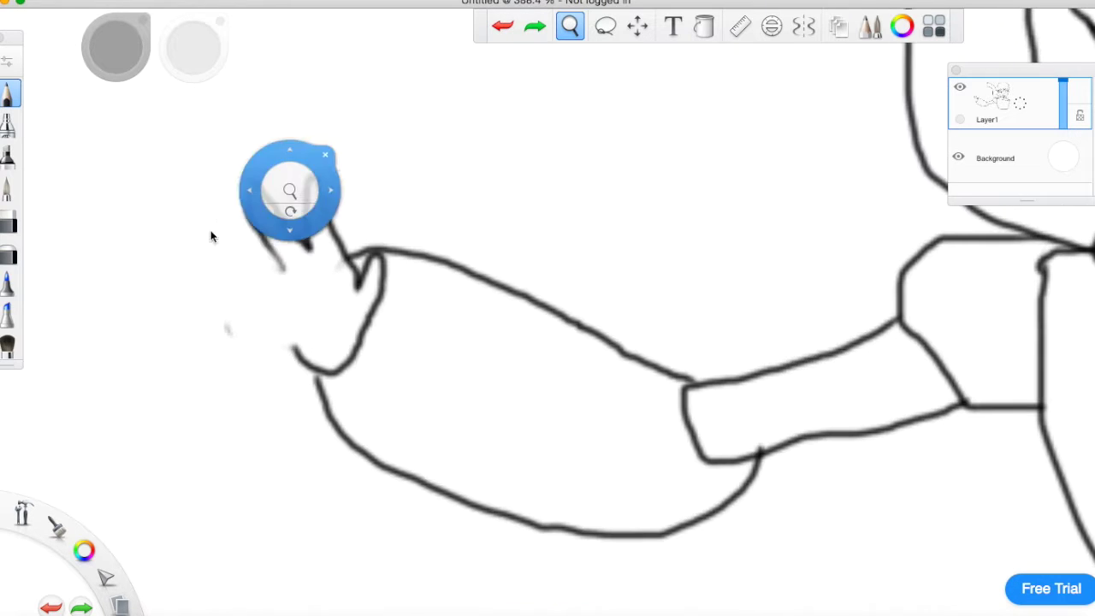
{"action": "left_click", "coordinate": [272, 251]}
{"action": "mouse_move", "coordinate": [271, 250]}
{"action": "left_mouse_down"}
{"action": "mouse_move", "coordinate": [219, 236]}
{"action": "mouse_move", "coordinate": [276, 305]}
{"action": "mouse_move", "coordinate": [266, 321]}
{"action": "mouse_move", "coordinate": [230, 305]}
{"action": "mouse_move", "coordinate": [220, 313]}
{"action": "mouse_move", "coordinate": [233, 338]}
{"action": "mouse_move", "coordinate": [256, 355]}
{"action": "mouse_move", "coordinate": [293, 349]}
{"action": "left_mouse_up"}
{"action": "left_click", "coordinate": [502, 26]}
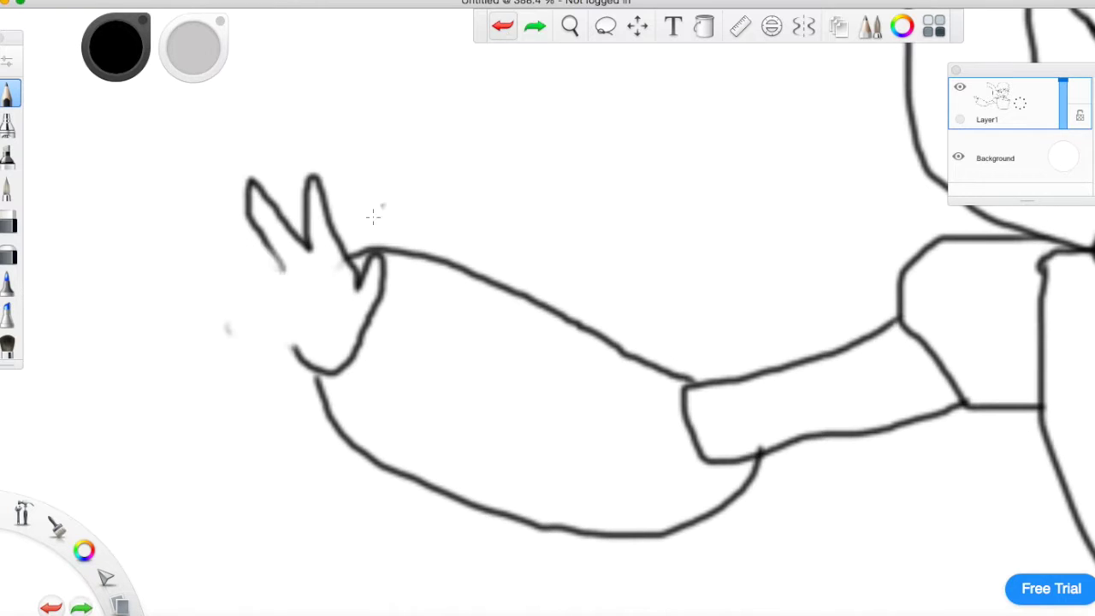
{"action": "left_click", "coordinate": [534, 27]}
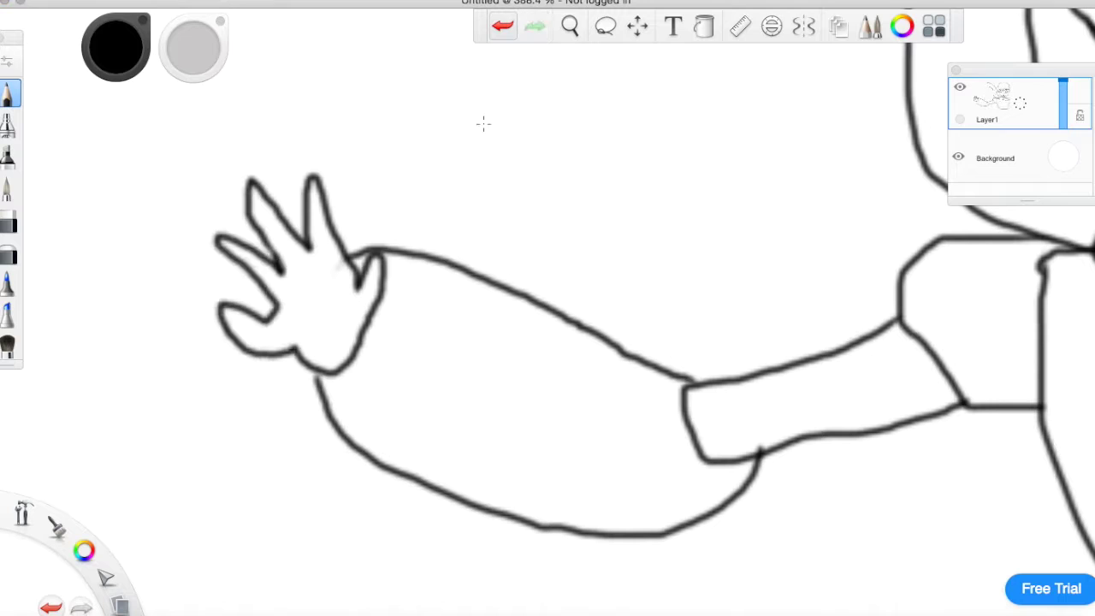
Step: Erase the open hand's thumb and redraw it slimmer
{"action": "left_click", "coordinate": [9, 223]}
{"action": "mouse_move", "coordinate": [275, 341]}
{"action": "left_mouse_down"}
{"action": "mouse_move", "coordinate": [248, 323]}
{"action": "mouse_move", "coordinate": [237, 333]}
{"action": "left_mouse_up"}
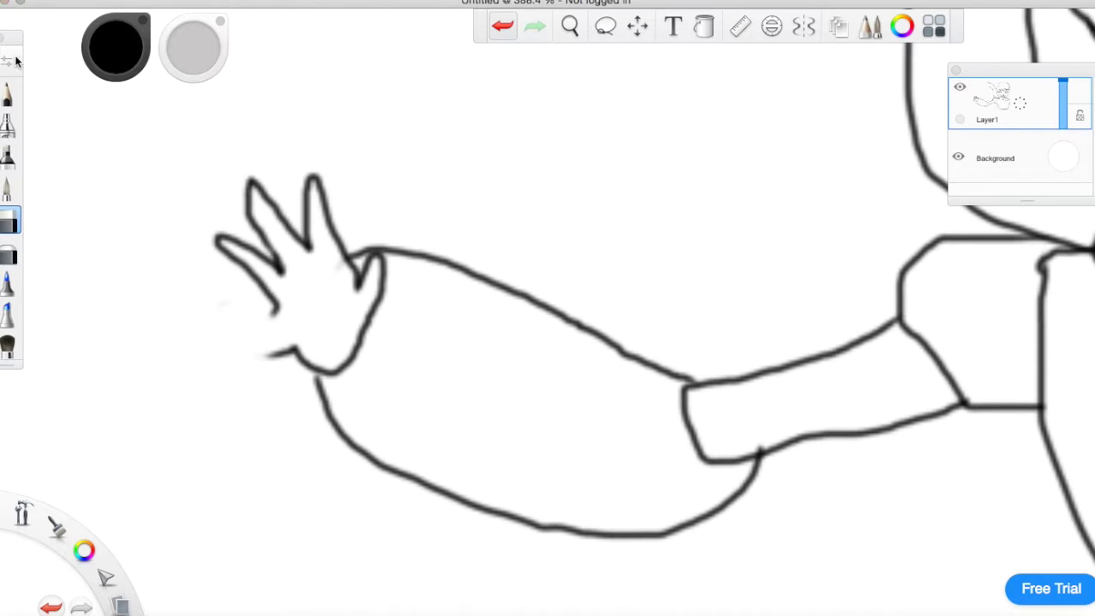
{"action": "left_click", "coordinate": [10, 92]}
{"action": "mouse_move", "coordinate": [278, 310]}
{"action": "left_mouse_down"}
{"action": "mouse_move", "coordinate": [221, 320]}
{"action": "mouse_move", "coordinate": [219, 332]}
{"action": "mouse_move", "coordinate": [232, 348]}
{"action": "mouse_move", "coordinate": [289, 357]}
{"action": "left_mouse_up"}
Step: Replace the short finger beside the forearm with a longer one and reconnect the forearm lines to the hand
{"action": "left_click", "coordinate": [8, 222]}
{"action": "mouse_move", "coordinate": [363, 261]}
{"action": "left_mouse_down"}
{"action": "mouse_move", "coordinate": [377, 295]}
{"action": "mouse_move", "coordinate": [370, 260]}
{"action": "mouse_move", "coordinate": [338, 251]}
{"action": "mouse_move", "coordinate": [359, 184]}
{"action": "mouse_move", "coordinate": [367, 333]}
{"action": "left_mouse_up"}
{"action": "left_click", "coordinate": [11, 92]}
{"action": "left_click_drag", "start_coordinate": [317, 390], "coordinate": [319, 368]}
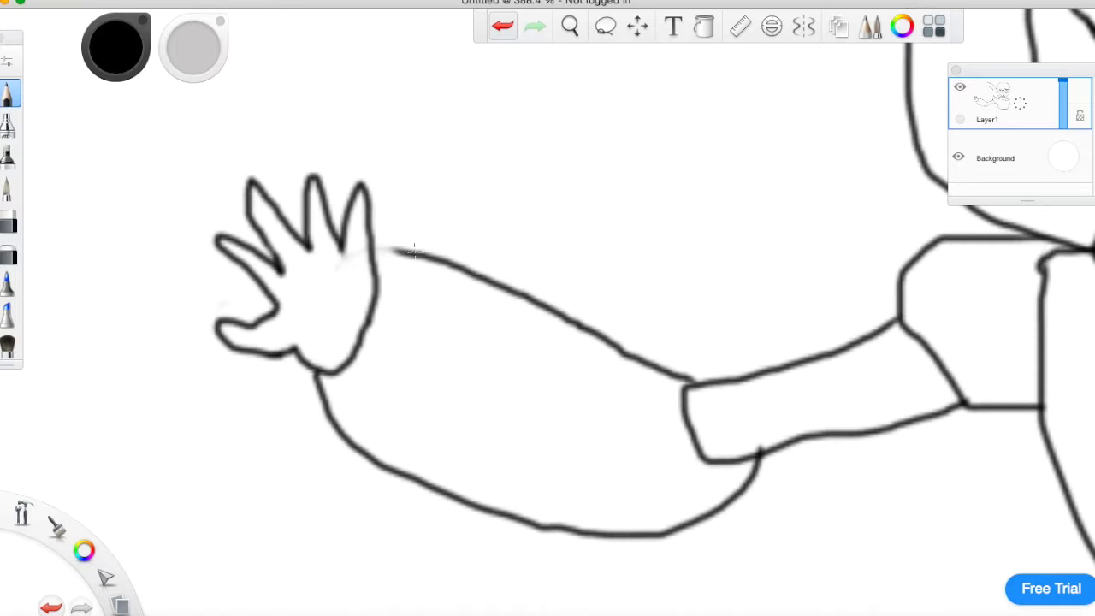
{"action": "left_click_drag", "start_coordinate": [414, 250], "coordinate": [376, 249]}
Step: Draw a short rounded sleeve on the torso's right shoulder
{"action": "left_click", "coordinate": [572, 28]}
{"action": "mouse_move", "coordinate": [623, 163]}
{"action": "left_mouse_down"}
{"action": "mouse_move", "coordinate": [396, 186]}
{"action": "mouse_move", "coordinate": [437, 185]}
{"action": "left_mouse_up"}
{"action": "left_click_drag", "start_coordinate": [433, 148], "coordinate": [298, 239]}
{"action": "left_click_drag", "start_coordinate": [506, 175], "coordinate": [338, 199]}
{"action": "mouse_move", "coordinate": [555, 213]}
{"action": "left_mouse_down"}
{"action": "mouse_move", "coordinate": [650, 188]}
{"action": "mouse_move", "coordinate": [568, 231]}
{"action": "mouse_move", "coordinate": [672, 182]}
{"action": "left_mouse_up"}
{"action": "left_click_drag", "start_coordinate": [487, 216], "coordinate": [423, 194]}
{"action": "left_click", "coordinate": [540, 250]}
{"action": "mouse_move", "coordinate": [495, 382]}
{"action": "left_mouse_down"}
{"action": "mouse_move", "coordinate": [562, 320]}
{"action": "mouse_move", "coordinate": [589, 316]}
{"action": "mouse_move", "coordinate": [592, 327]}
{"action": "left_mouse_up"}
{"action": "key", "text": "super+z"}
{"action": "mouse_move", "coordinate": [495, 371]}
{"action": "left_mouse_down"}
{"action": "mouse_move", "coordinate": [561, 370]}
{"action": "mouse_move", "coordinate": [569, 400]}
{"action": "left_mouse_up"}
{"action": "key", "text": "super+z"}
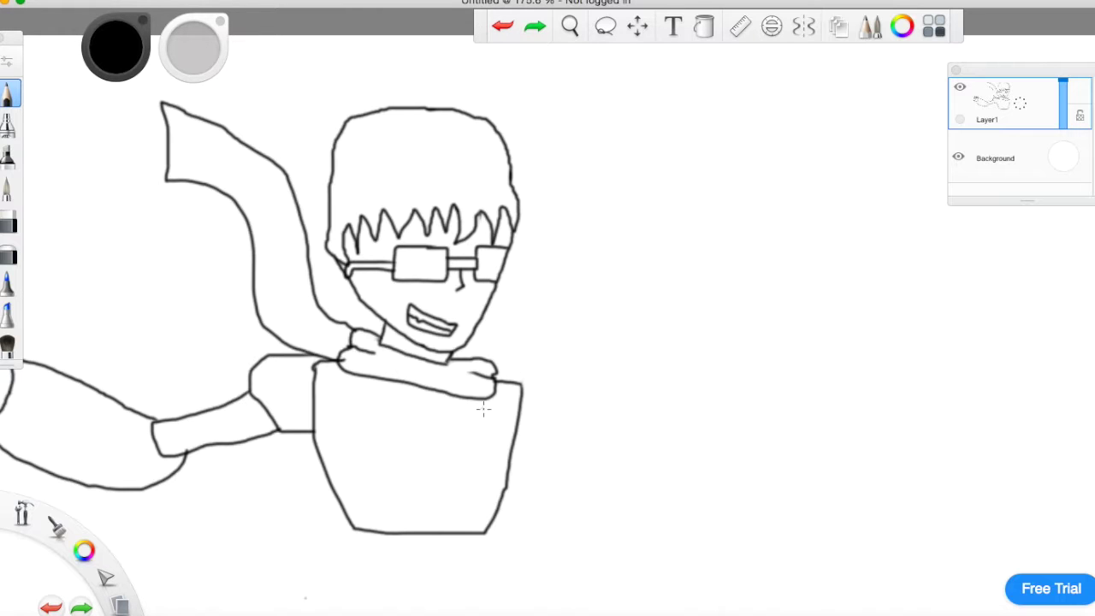
{"action": "mouse_move", "coordinate": [505, 387]}
{"action": "left_mouse_down"}
{"action": "mouse_move", "coordinate": [568, 359]}
{"action": "mouse_move", "coordinate": [570, 403]}
{"action": "mouse_move", "coordinate": [517, 420]}
{"action": "left_mouse_up"}
Step: Draw a narrow upper arm rising from the right sleeve and a large bulging forearm angled upward
{"action": "mouse_move", "coordinate": [573, 369]}
{"action": "left_mouse_down"}
{"action": "mouse_move", "coordinate": [618, 338]}
{"action": "mouse_move", "coordinate": [622, 366]}
{"action": "mouse_move", "coordinate": [548, 397]}
{"action": "left_mouse_up"}
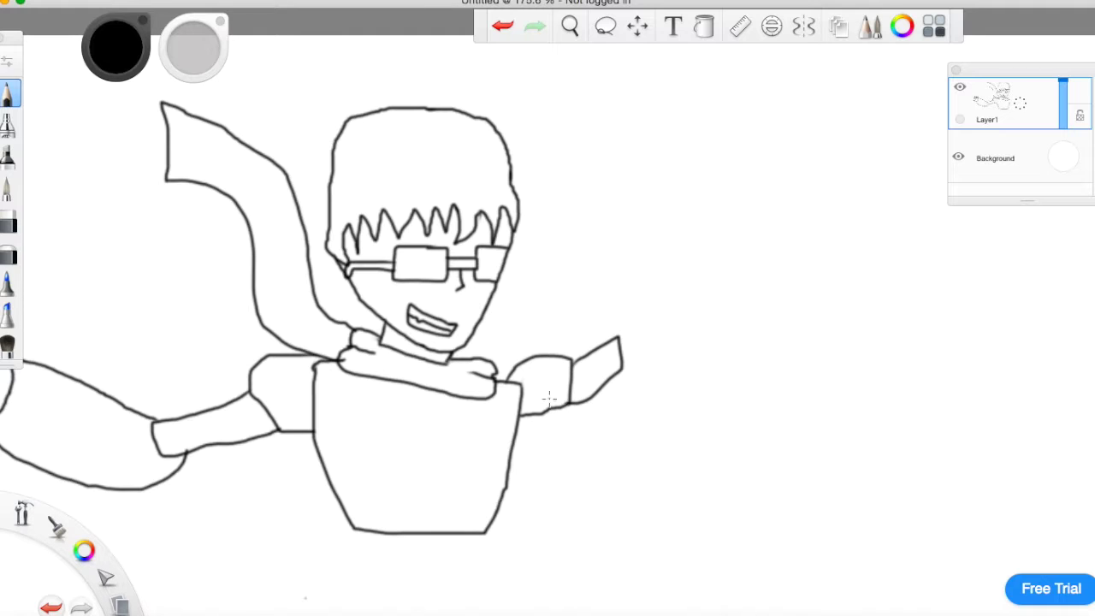
{"action": "left_click", "coordinate": [503, 25]}
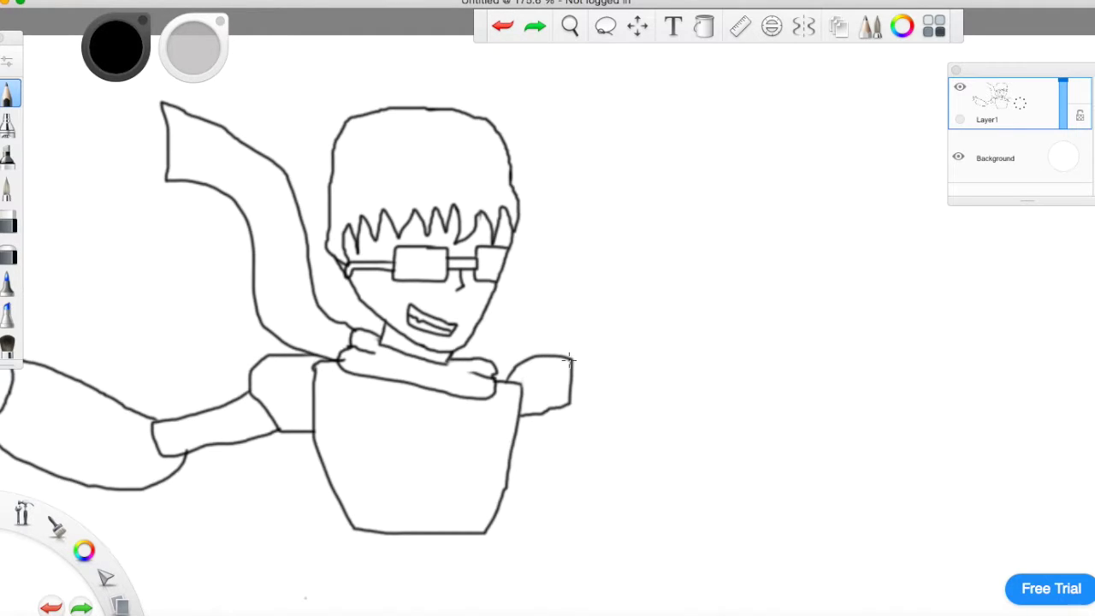
{"action": "mouse_move", "coordinate": [565, 351]}
{"action": "left_mouse_down"}
{"action": "mouse_move", "coordinate": [624, 325]}
{"action": "mouse_move", "coordinate": [624, 348]}
{"action": "mouse_move", "coordinate": [570, 390]}
{"action": "left_mouse_up"}
{"action": "mouse_move", "coordinate": [609, 328]}
{"action": "left_mouse_down"}
{"action": "mouse_move", "coordinate": [635, 295]}
{"action": "mouse_move", "coordinate": [764, 232]}
{"action": "mouse_move", "coordinate": [776, 280]}
{"action": "mouse_move", "coordinate": [738, 318]}
{"action": "mouse_move", "coordinate": [673, 375]}
{"action": "mouse_move", "coordinate": [611, 352]}
{"action": "left_mouse_up"}
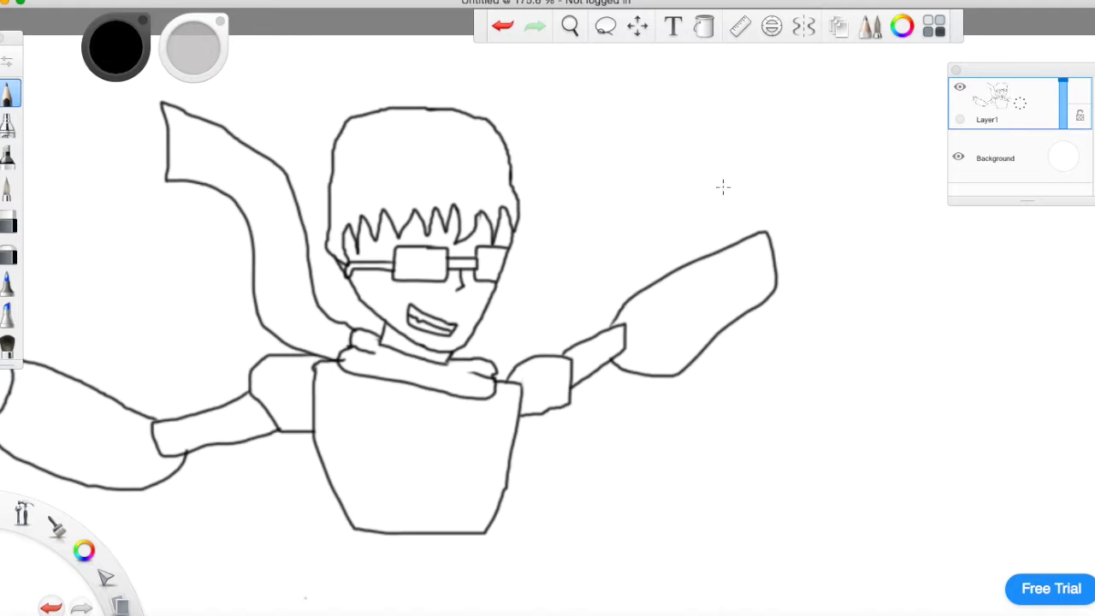
Step: Draw a small clenched fist with finger lines at the end of the raised forearm
{"action": "mouse_move", "coordinate": [771, 236]}
{"action": "left_mouse_down"}
{"action": "mouse_move", "coordinate": [794, 238]}
{"action": "mouse_move", "coordinate": [780, 250]}
{"action": "mouse_move", "coordinate": [801, 262]}
{"action": "mouse_move", "coordinate": [781, 280]}
{"action": "left_mouse_up"}
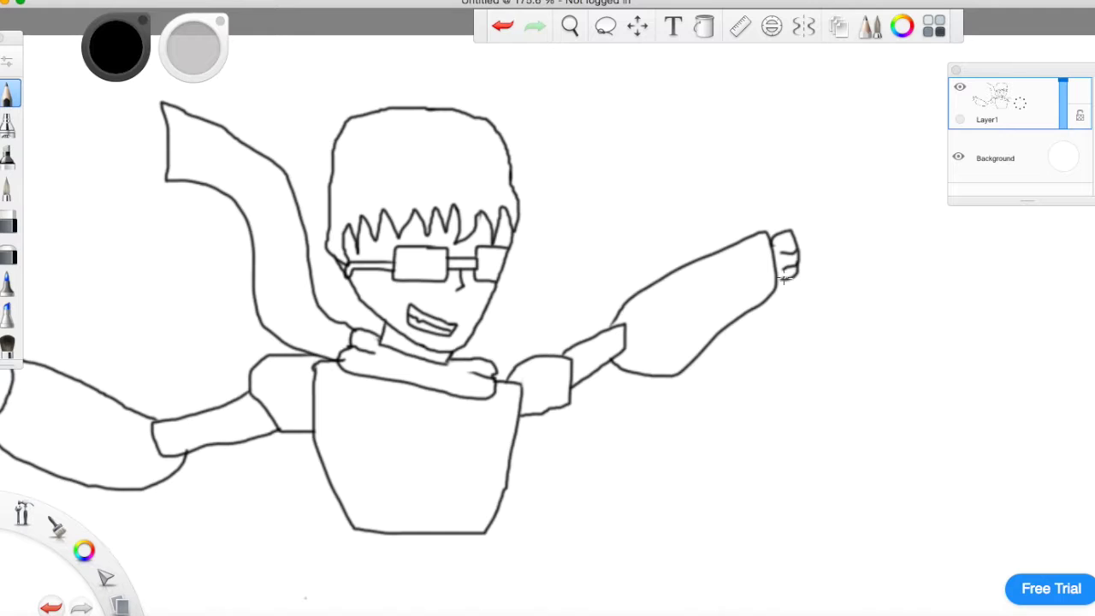
{"action": "mouse_move", "coordinate": [781, 277]}
{"action": "left_mouse_down"}
{"action": "mouse_move", "coordinate": [802, 349]}
{"action": "mouse_move", "coordinate": [797, 386]}
{"action": "mouse_move", "coordinate": [811, 396]}
{"action": "mouse_move", "coordinate": [847, 384]}
{"action": "mouse_move", "coordinate": [851, 363]}
{"action": "mouse_move", "coordinate": [828, 357]}
{"action": "mouse_move", "coordinate": [804, 294]}
{"action": "left_mouse_up"}
{"action": "left_click", "coordinate": [502, 26]}
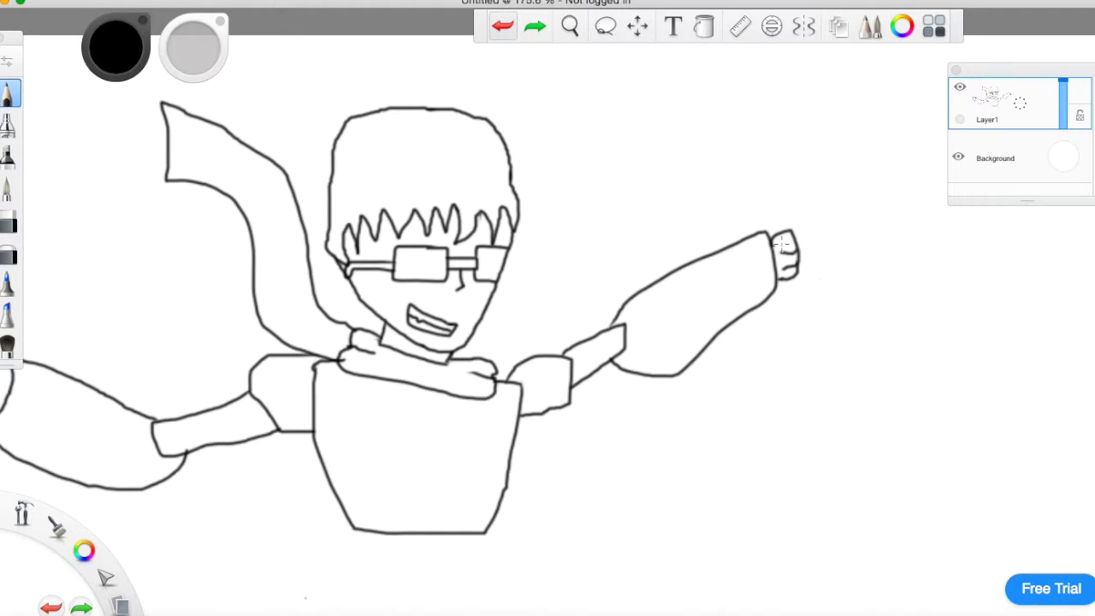
{"action": "mouse_move", "coordinate": [768, 231]}
{"action": "left_mouse_down"}
{"action": "mouse_move", "coordinate": [738, 154]}
{"action": "mouse_move", "coordinate": [708, 154]}
{"action": "mouse_move", "coordinate": [714, 134]}
{"action": "mouse_move", "coordinate": [730, 138]}
{"action": "mouse_move", "coordinate": [757, 110]}
{"action": "mouse_move", "coordinate": [758, 146]}
{"action": "left_mouse_up"}
{"action": "left_click", "coordinate": [511, 24]}
{"action": "left_click", "coordinate": [578, 25]}
{"action": "left_click_drag", "start_coordinate": [801, 173], "coordinate": [1065, 81]}
{"action": "left_click_drag", "start_coordinate": [556, 274], "coordinate": [428, 203]}
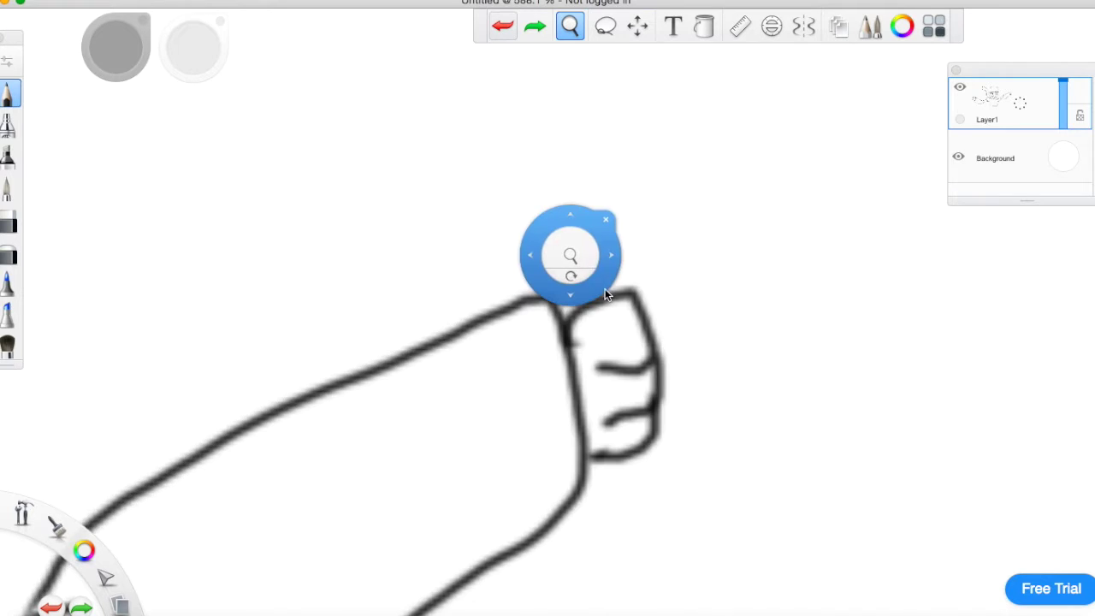
{"action": "left_click", "coordinate": [606, 221]}
{"action": "mouse_move", "coordinate": [566, 318]}
{"action": "left_mouse_down"}
{"action": "mouse_move", "coordinate": [472, 56]}
{"action": "mouse_move", "coordinate": [420, 59]}
{"action": "mouse_move", "coordinate": [404, 9]}
{"action": "mouse_move", "coordinate": [479, 12]}
{"action": "left_mouse_up"}
{"action": "mouse_move", "coordinate": [585, 42]}
{"action": "left_mouse_down"}
{"action": "mouse_move", "coordinate": [527, 54]}
{"action": "mouse_move", "coordinate": [573, 252]}
{"action": "left_mouse_up"}
{"action": "left_click", "coordinate": [502, 26]}
{"action": "left_click", "coordinate": [502, 26]}
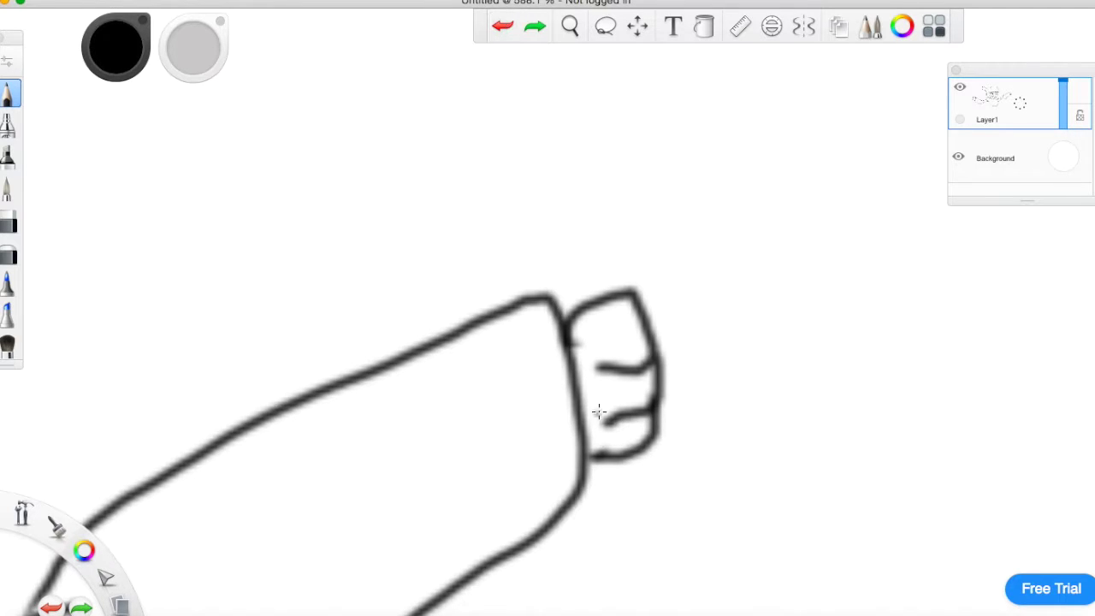
{"action": "left_click_drag", "start_coordinate": [563, 318], "coordinate": [545, 169]}
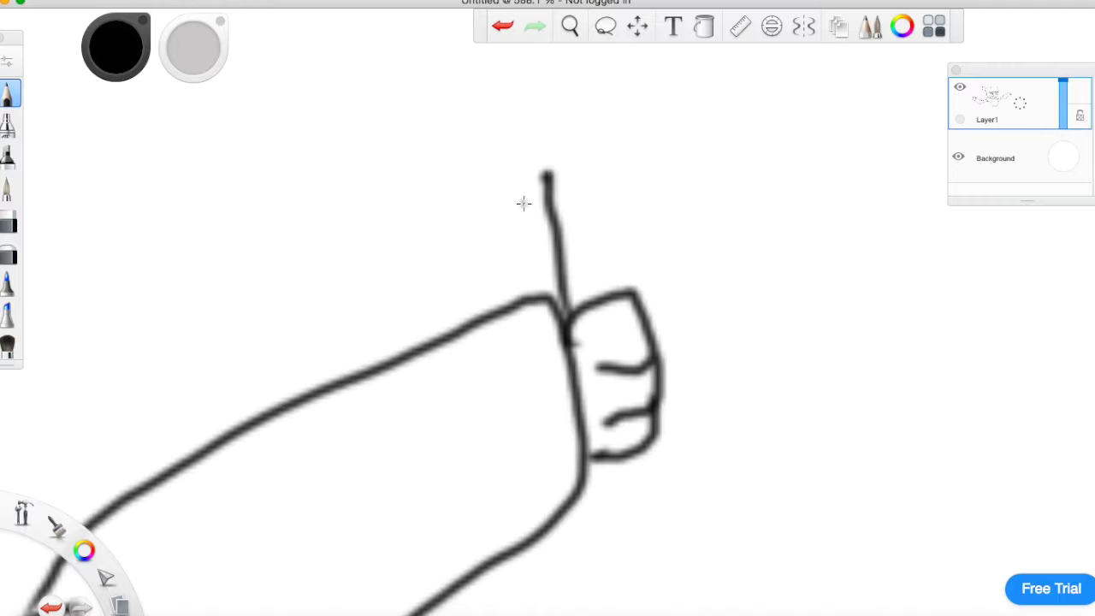
{"action": "left_click", "coordinate": [502, 26]}
Step: Draw a long bone gripped in the raised fist, with a shaft and two-knobbed end both above and below the hand
{"action": "left_click", "coordinate": [569, 27]}
{"action": "left_click", "coordinate": [681, 317]}
{"action": "left_click_drag", "start_coordinate": [687, 311], "coordinate": [565, 310]}
{"action": "left_click", "coordinate": [604, 274]}
{"action": "mouse_move", "coordinate": [629, 323]}
{"action": "left_mouse_down"}
{"action": "mouse_move", "coordinate": [583, 130]}
{"action": "mouse_move", "coordinate": [561, 135]}
{"action": "mouse_move", "coordinate": [550, 83]}
{"action": "mouse_move", "coordinate": [568, 78]}
{"action": "mouse_move", "coordinate": [588, 99]}
{"action": "mouse_move", "coordinate": [609, 66]}
{"action": "mouse_move", "coordinate": [630, 75]}
{"action": "mouse_move", "coordinate": [642, 106]}
{"action": "mouse_move", "coordinate": [609, 139]}
{"action": "mouse_move", "coordinate": [655, 310]}
{"action": "left_mouse_up"}
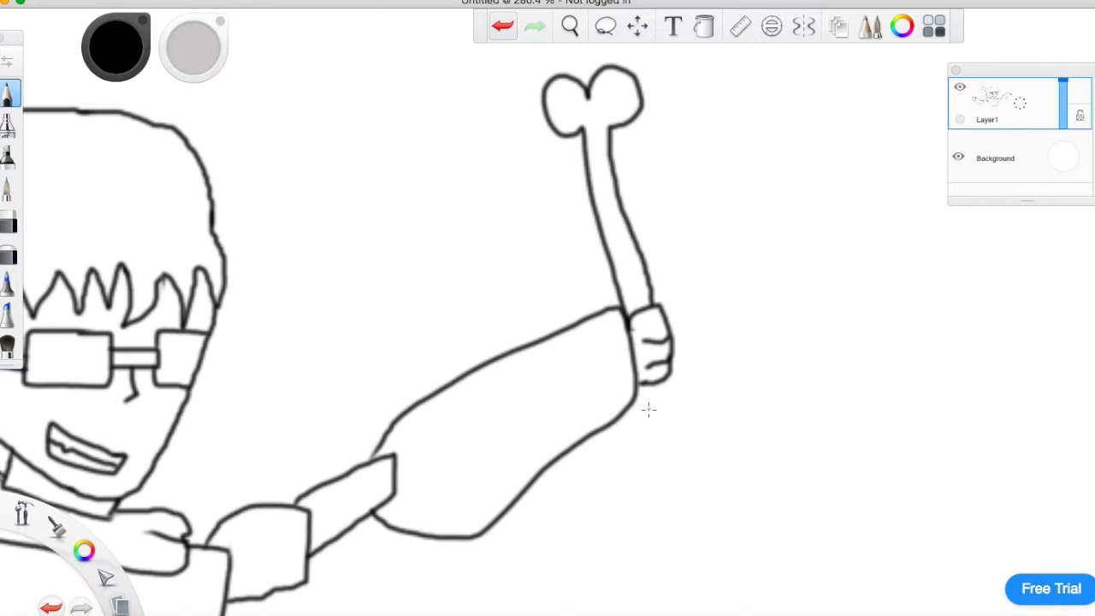
{"action": "mouse_move", "coordinate": [637, 372]}
{"action": "left_mouse_down"}
{"action": "mouse_move", "coordinate": [679, 517]}
{"action": "mouse_move", "coordinate": [670, 514]}
{"action": "mouse_move", "coordinate": [666, 549]}
{"action": "mouse_move", "coordinate": [691, 548]}
{"action": "mouse_move", "coordinate": [693, 524]}
{"action": "mouse_move", "coordinate": [710, 546]}
{"action": "mouse_move", "coordinate": [728, 516]}
{"action": "left_mouse_up"}
{"action": "mouse_move", "coordinate": [703, 506]}
{"action": "left_mouse_down"}
{"action": "mouse_move", "coordinate": [676, 452]}
{"action": "mouse_move", "coordinate": [663, 371]}
{"action": "left_mouse_up"}
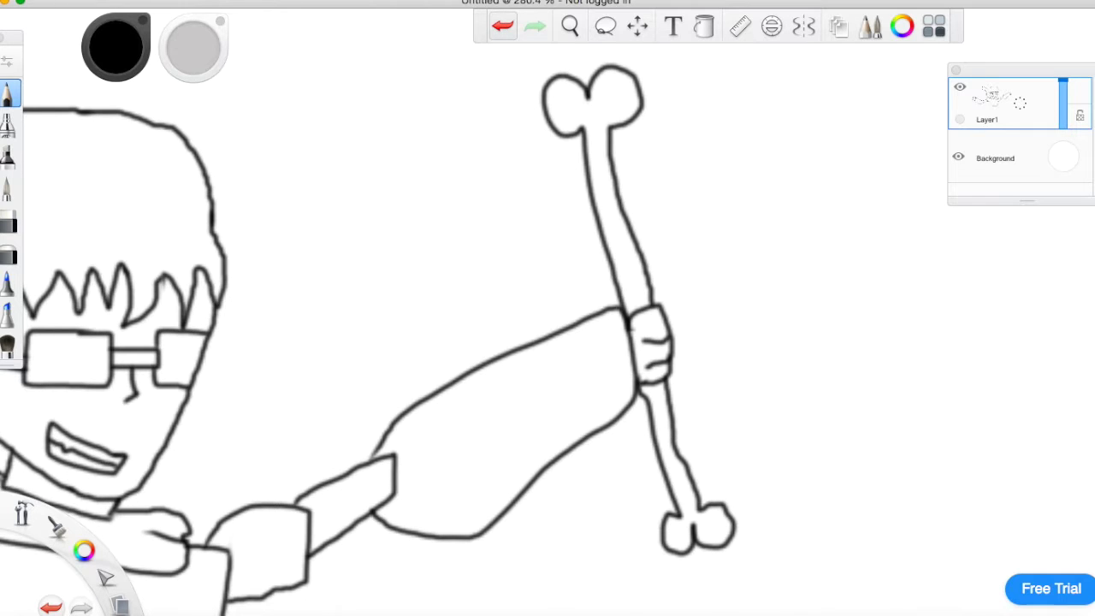
Step: Draw two small upright rectangles side by side on the upper chest, just below the scarf on the bone-holding side
{"action": "left_click", "coordinate": [570, 27]}
{"action": "left_click_drag", "start_coordinate": [317, 378], "coordinate": [260, 382]}
{"action": "left_click_drag", "start_coordinate": [277, 340], "coordinate": [587, 186]}
{"action": "left_click_drag", "start_coordinate": [448, 329], "coordinate": [564, 276]}
{"action": "left_click_drag", "start_coordinate": [473, 370], "coordinate": [497, 301]}
{"action": "left_click", "coordinate": [522, 313]}
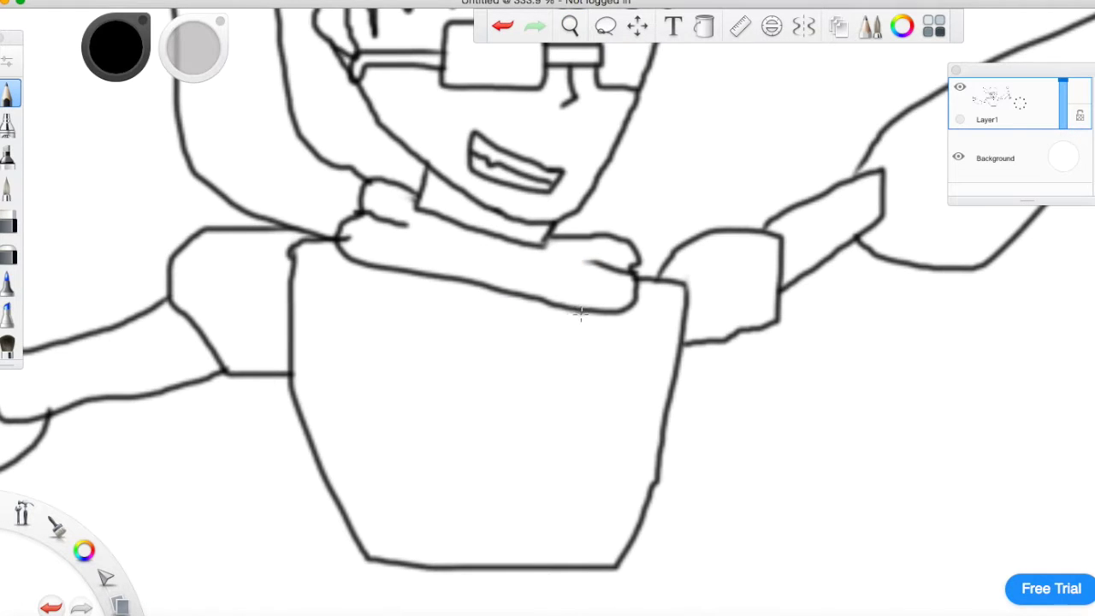
{"action": "mouse_move", "coordinate": [557, 325]}
{"action": "left_mouse_down"}
{"action": "mouse_move", "coordinate": [563, 382]}
{"action": "mouse_move", "coordinate": [583, 360]}
{"action": "mouse_move", "coordinate": [592, 329]}
{"action": "left_mouse_up"}
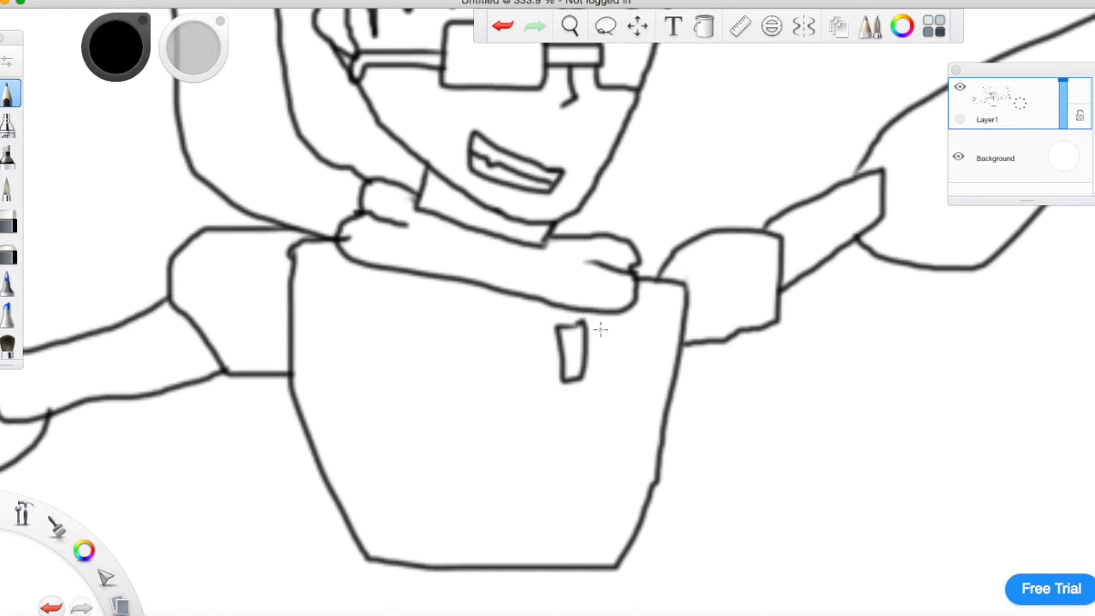
{"action": "mouse_move", "coordinate": [625, 326]}
{"action": "left_mouse_down"}
{"action": "mouse_move", "coordinate": [599, 363]}
{"action": "mouse_move", "coordinate": [616, 375]}
{"action": "mouse_move", "coordinate": [621, 323]}
{"action": "left_mouse_up"}
Step: Draw a short waist block and a rounded pelvis below the torso, with one slanted leg line on the open-handed side
{"action": "left_click", "coordinate": [571, 26]}
{"action": "mouse_move", "coordinate": [532, 302]}
{"action": "left_mouse_down"}
{"action": "mouse_move", "coordinate": [391, 325]}
{"action": "mouse_move", "coordinate": [489, 137]}
{"action": "left_mouse_up"}
{"action": "left_click", "coordinate": [494, 261]}
{"action": "mouse_move", "coordinate": [577, 275]}
{"action": "left_mouse_down"}
{"action": "mouse_move", "coordinate": [574, 325]}
{"action": "mouse_move", "coordinate": [639, 325]}
{"action": "mouse_move", "coordinate": [657, 272]}
{"action": "left_mouse_up"}
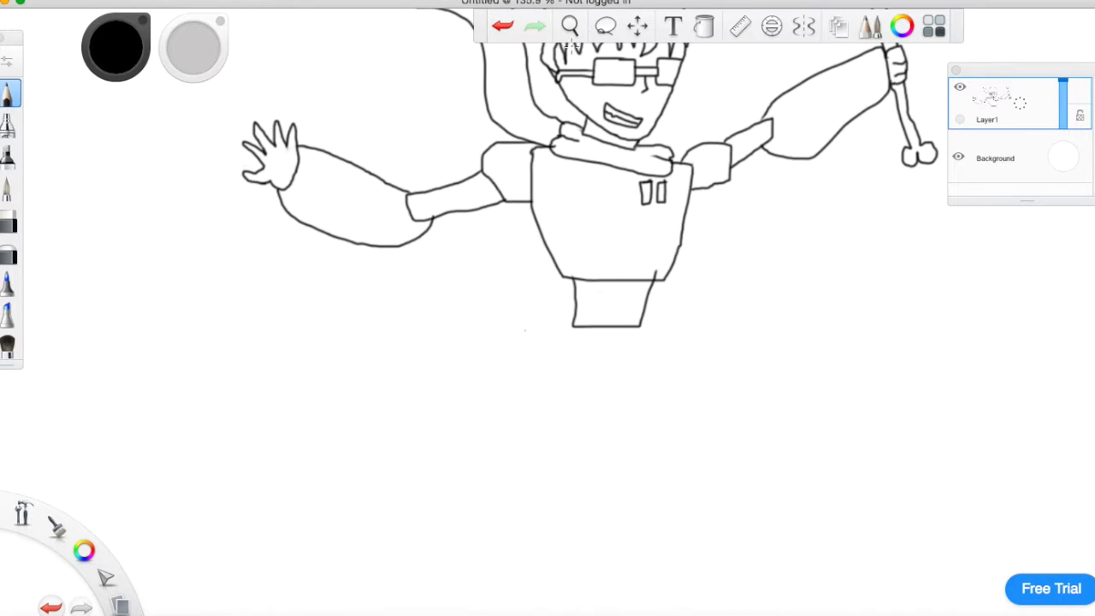
{"action": "left_click", "coordinate": [502, 27]}
{"action": "mouse_move", "coordinate": [575, 280]}
{"action": "left_mouse_down"}
{"action": "mouse_move", "coordinate": [567, 321]}
{"action": "mouse_move", "coordinate": [620, 320]}
{"action": "mouse_move", "coordinate": [636, 283]}
{"action": "left_mouse_up"}
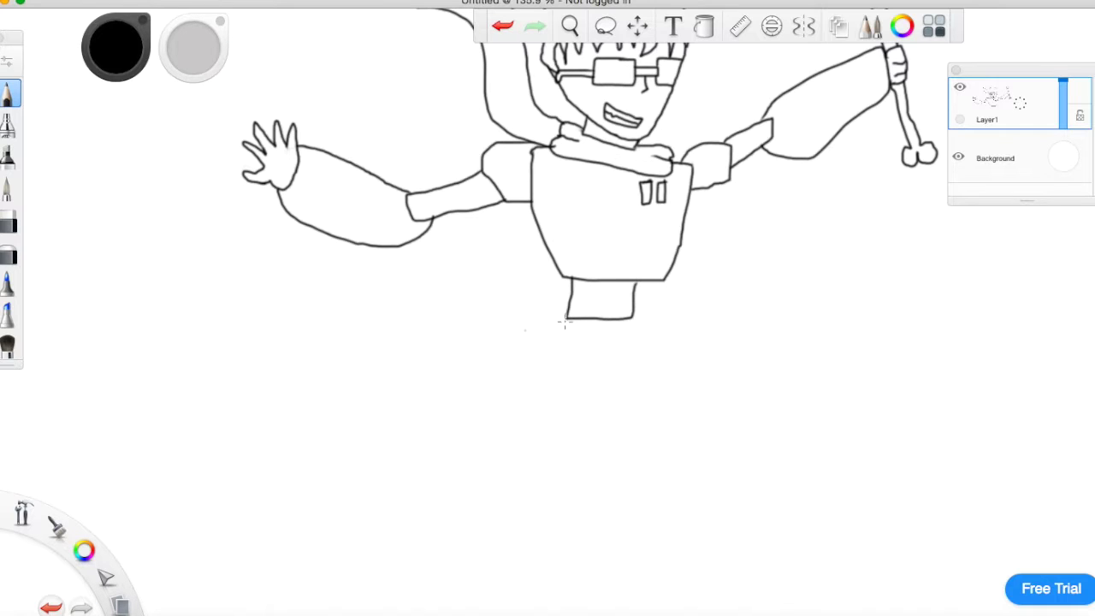
{"action": "left_click_drag", "start_coordinate": [566, 319], "coordinate": [471, 425]}
{"action": "mouse_move", "coordinate": [539, 332]}
{"action": "left_mouse_down"}
{"action": "mouse_move", "coordinate": [550, 356]}
{"action": "mouse_move", "coordinate": [582, 371]}
{"action": "mouse_move", "coordinate": [625, 360]}
{"action": "mouse_move", "coordinate": [636, 321]}
{"action": "left_mouse_up"}
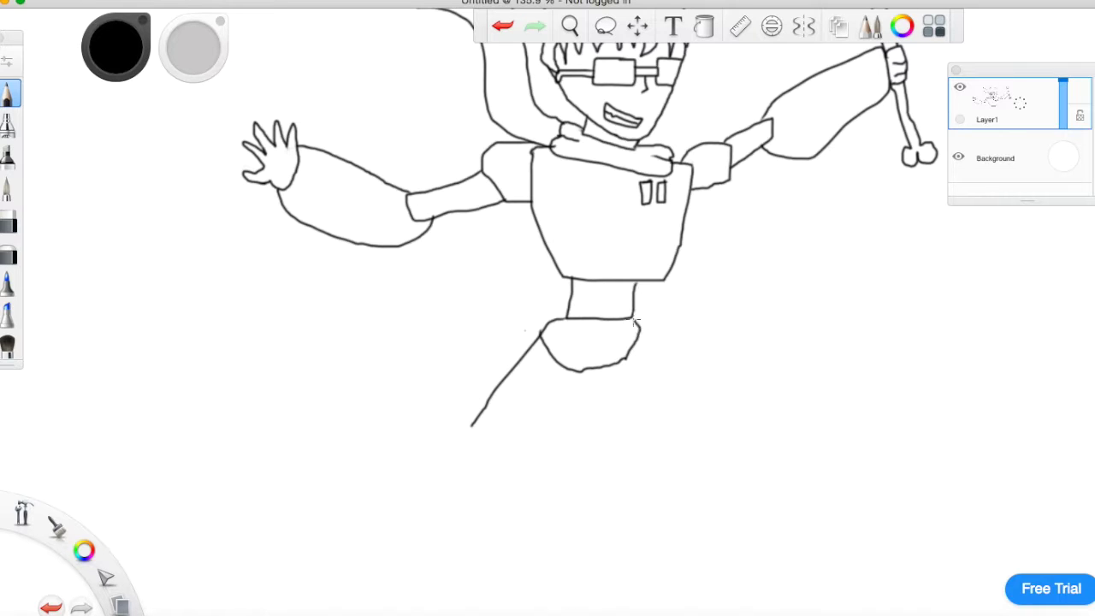
{"action": "mouse_move", "coordinate": [557, 361]}
{"action": "left_mouse_down"}
{"action": "mouse_move", "coordinate": [506, 427]}
{"action": "mouse_move", "coordinate": [460, 426]}
{"action": "mouse_move", "coordinate": [433, 506]}
{"action": "mouse_move", "coordinate": [382, 537]}
{"action": "mouse_move", "coordinate": [356, 571]}
{"action": "mouse_move", "coordinate": [365, 585]}
{"action": "mouse_move", "coordinate": [429, 578]}
{"action": "mouse_move", "coordinate": [494, 547]}
{"action": "mouse_move", "coordinate": [522, 515]}
{"action": "mouse_move", "coordinate": [512, 428]}
{"action": "left_mouse_up"}
{"action": "left_click", "coordinate": [9, 224]}
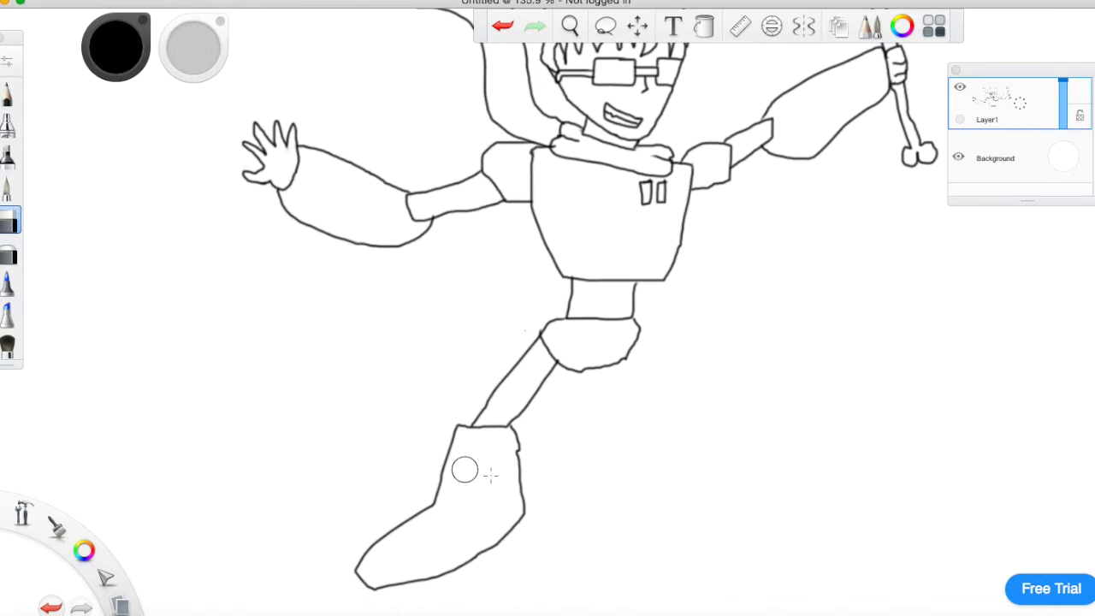
{"action": "left_click", "coordinate": [502, 26]}
{"action": "left_click", "coordinate": [502, 27]}
{"action": "left_click", "coordinate": [9, 92]}
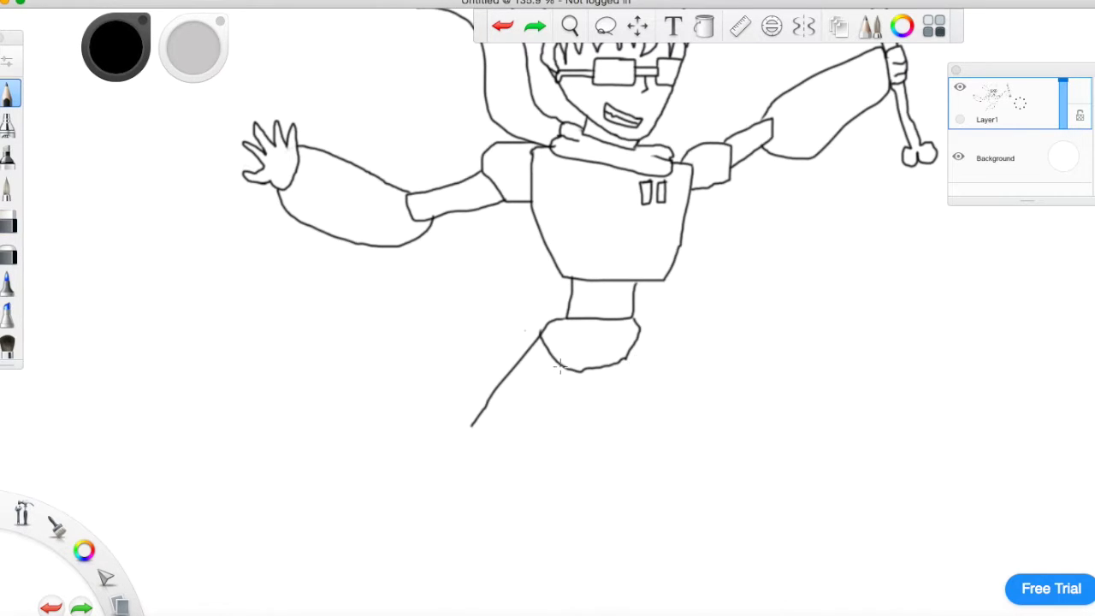
{"action": "left_click_drag", "start_coordinate": [584, 372], "coordinate": [533, 417]}
{"action": "key", "text": "super+z"}
{"action": "left_click_drag", "start_coordinate": [558, 373], "coordinate": [524, 431]}
{"action": "key", "text": "super+z"}
Step: Complete the leg on the open-handed side and draw an outward-pointing boot with a cleated sole and a toe strap
{"action": "mouse_move", "coordinate": [557, 357]}
{"action": "left_mouse_down"}
{"action": "mouse_move", "coordinate": [509, 445]}
{"action": "mouse_move", "coordinate": [458, 421]}
{"action": "mouse_move", "coordinate": [422, 488]}
{"action": "mouse_move", "coordinate": [364, 506]}
{"action": "mouse_move", "coordinate": [347, 546]}
{"action": "mouse_move", "coordinate": [366, 539]}
{"action": "mouse_move", "coordinate": [347, 546]}
{"action": "mouse_move", "coordinate": [497, 545]}
{"action": "mouse_move", "coordinate": [504, 554]}
{"action": "mouse_move", "coordinate": [509, 438]}
{"action": "left_mouse_up"}
{"action": "left_click_drag", "start_coordinate": [346, 527], "coordinate": [505, 534]}
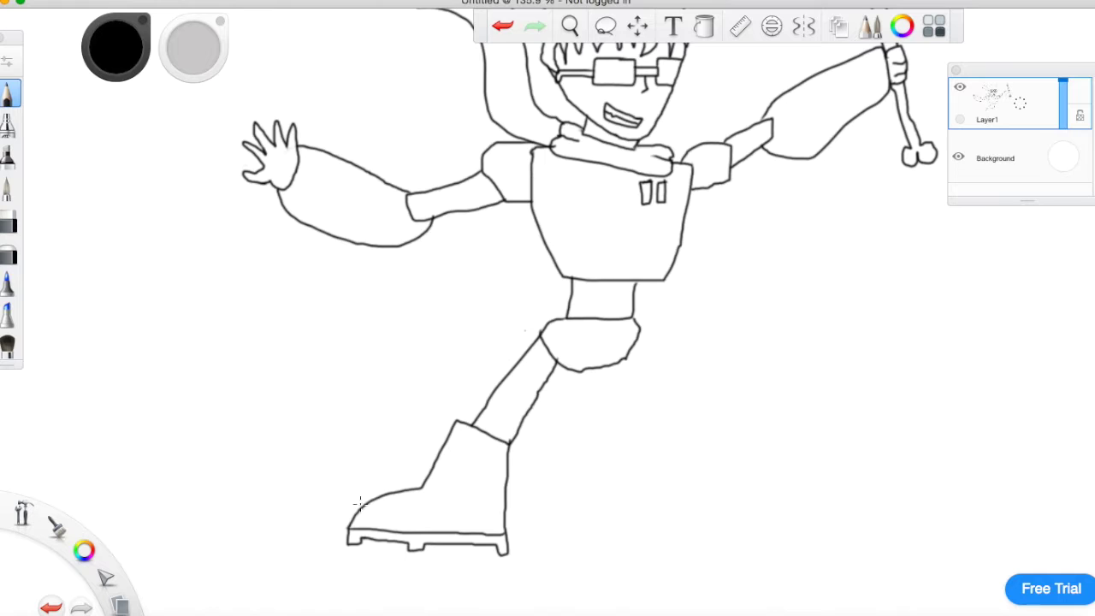
{"action": "mouse_move", "coordinate": [377, 492]}
{"action": "left_mouse_down"}
{"action": "mouse_move", "coordinate": [385, 518]}
{"action": "mouse_move", "coordinate": [402, 516]}
{"action": "mouse_move", "coordinate": [394, 494]}
{"action": "left_mouse_up"}
Step: Draw the second leg slanting outward from the pelvis on the bone-holding side and erase its rounded lower end
{"action": "mouse_move", "coordinate": [625, 350]}
{"action": "left_mouse_down"}
{"action": "mouse_move", "coordinate": [703, 451]}
{"action": "mouse_move", "coordinate": [724, 447]}
{"action": "mouse_move", "coordinate": [714, 405]}
{"action": "mouse_move", "coordinate": [648, 323]}
{"action": "mouse_move", "coordinate": [638, 328]}
{"action": "left_mouse_up"}
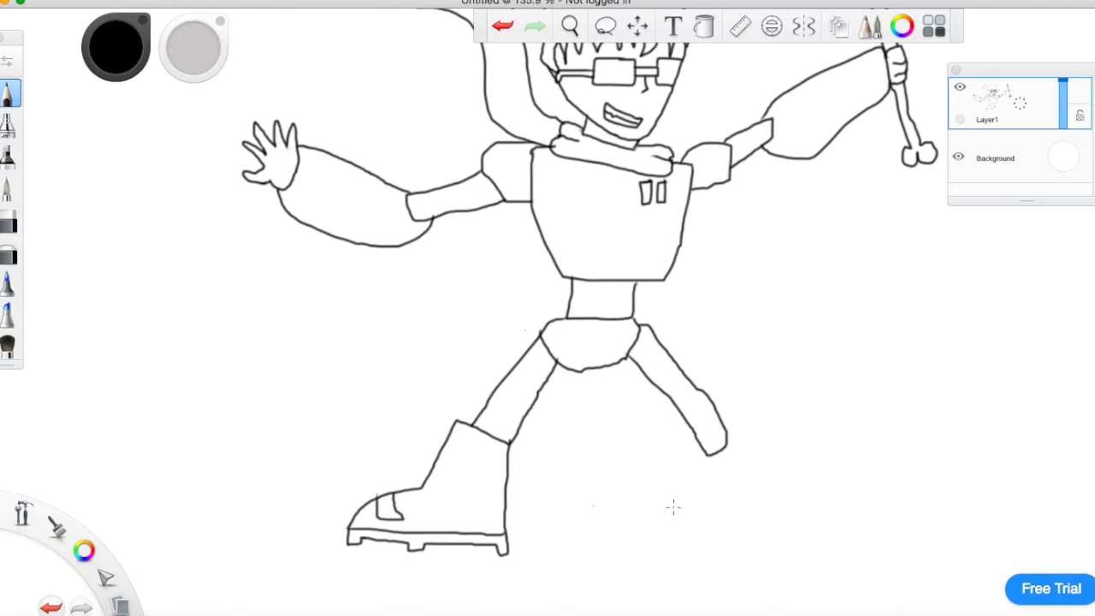
{"action": "key", "text": "e"}
{"action": "mouse_move", "coordinate": [738, 405]}
{"action": "left_mouse_down"}
{"action": "mouse_move", "coordinate": [717, 456]}
{"action": "mouse_move", "coordinate": [707, 438]}
{"action": "left_mouse_up"}
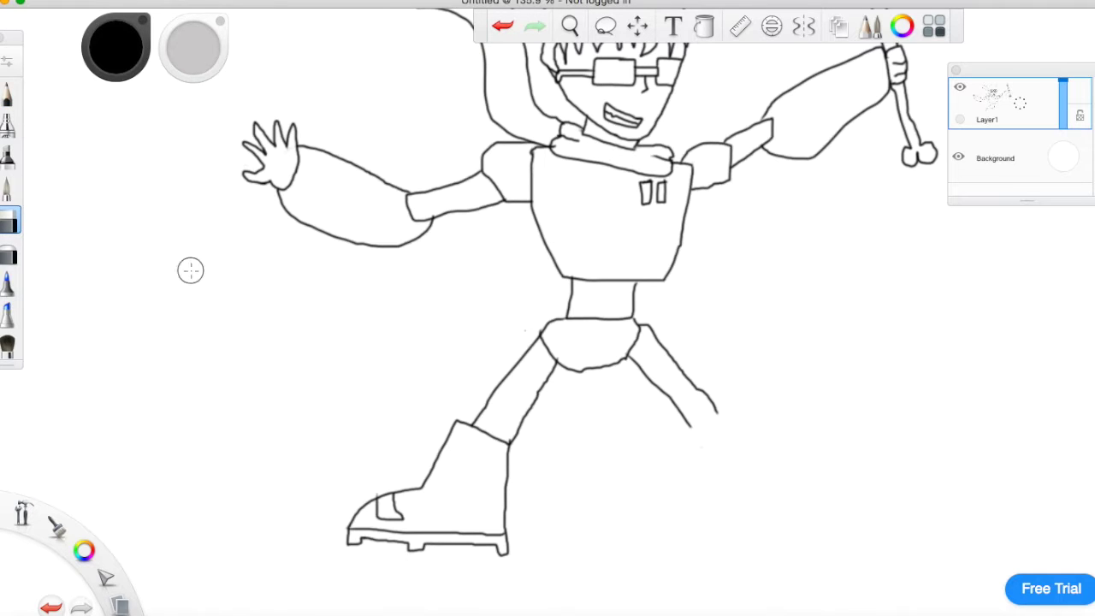
Step: Draw a large outward-pointing boot on the second leg, with a cleated sole, a toe strap and a line above the sole
{"action": "left_click", "coordinate": [8, 94]}
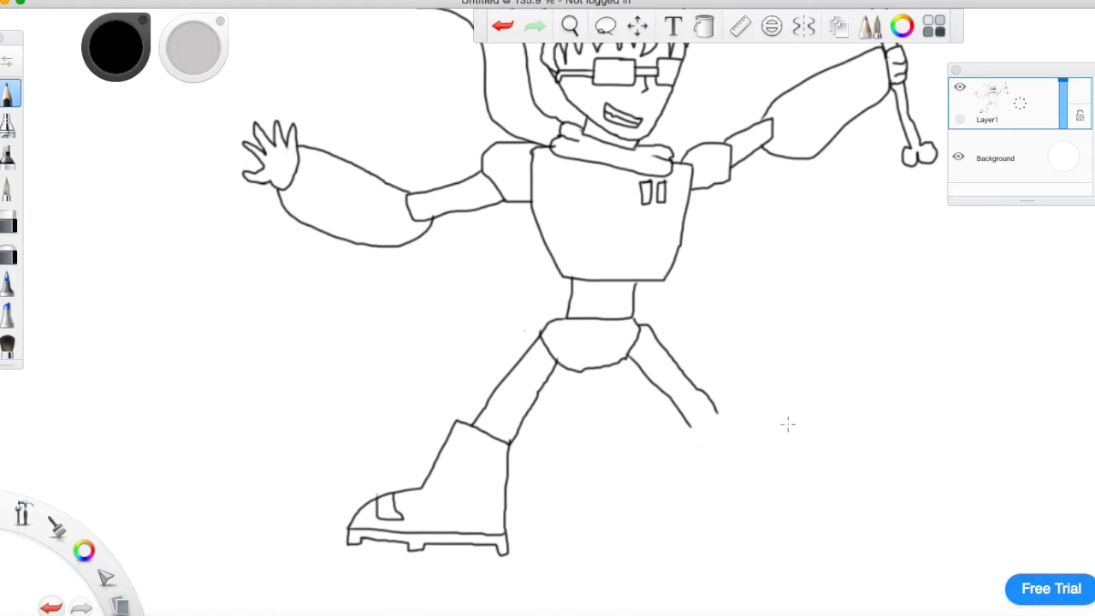
{"action": "mouse_move", "coordinate": [715, 409]}
{"action": "left_mouse_down"}
{"action": "mouse_move", "coordinate": [678, 434]}
{"action": "mouse_move", "coordinate": [681, 545]}
{"action": "mouse_move", "coordinate": [693, 544]}
{"action": "mouse_move", "coordinate": [696, 528]}
{"action": "mouse_move", "coordinate": [736, 533]}
{"action": "mouse_move", "coordinate": [736, 549]}
{"action": "mouse_move", "coordinate": [780, 533]}
{"action": "mouse_move", "coordinate": [823, 550]}
{"action": "mouse_move", "coordinate": [824, 535]}
{"action": "mouse_move", "coordinate": [846, 529]}
{"action": "mouse_move", "coordinate": [833, 488]}
{"action": "mouse_move", "coordinate": [797, 466]}
{"action": "mouse_move", "coordinate": [744, 461]}
{"action": "mouse_move", "coordinate": [715, 411]}
{"action": "left_mouse_up"}
{"action": "mouse_move", "coordinate": [785, 462]}
{"action": "left_mouse_down"}
{"action": "mouse_move", "coordinate": [774, 499]}
{"action": "mouse_move", "coordinate": [800, 524]}
{"action": "mouse_move", "coordinate": [801, 484]}
{"action": "left_mouse_up"}
{"action": "left_click", "coordinate": [497, 35]}
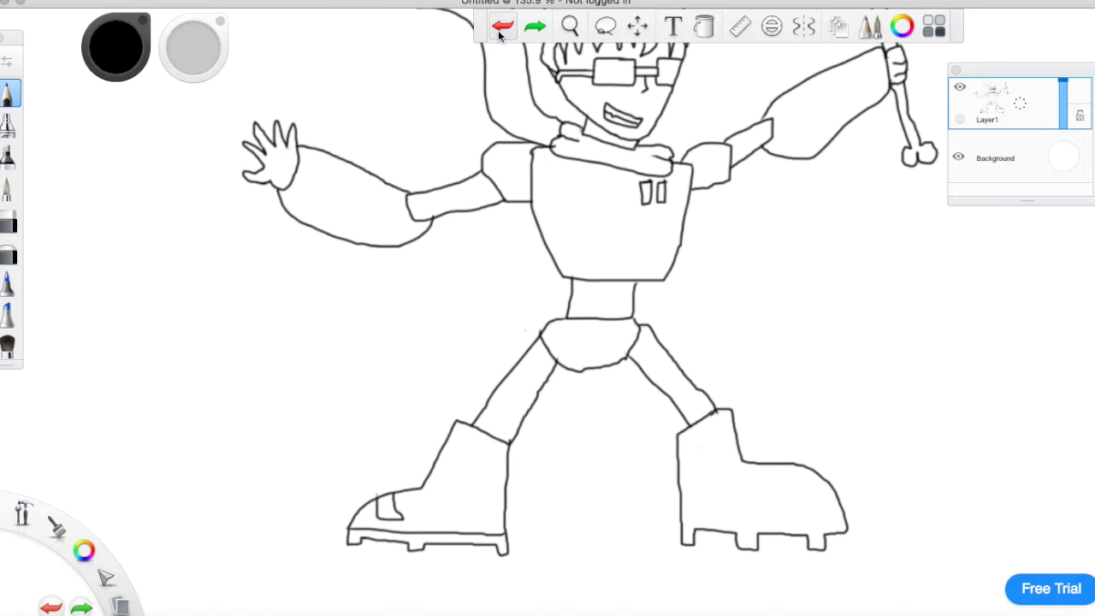
{"action": "mouse_move", "coordinate": [772, 462]}
{"action": "left_mouse_down"}
{"action": "mouse_move", "coordinate": [772, 500]}
{"action": "mouse_move", "coordinate": [797, 497]}
{"action": "mouse_move", "coordinate": [802, 464]}
{"action": "left_mouse_up"}
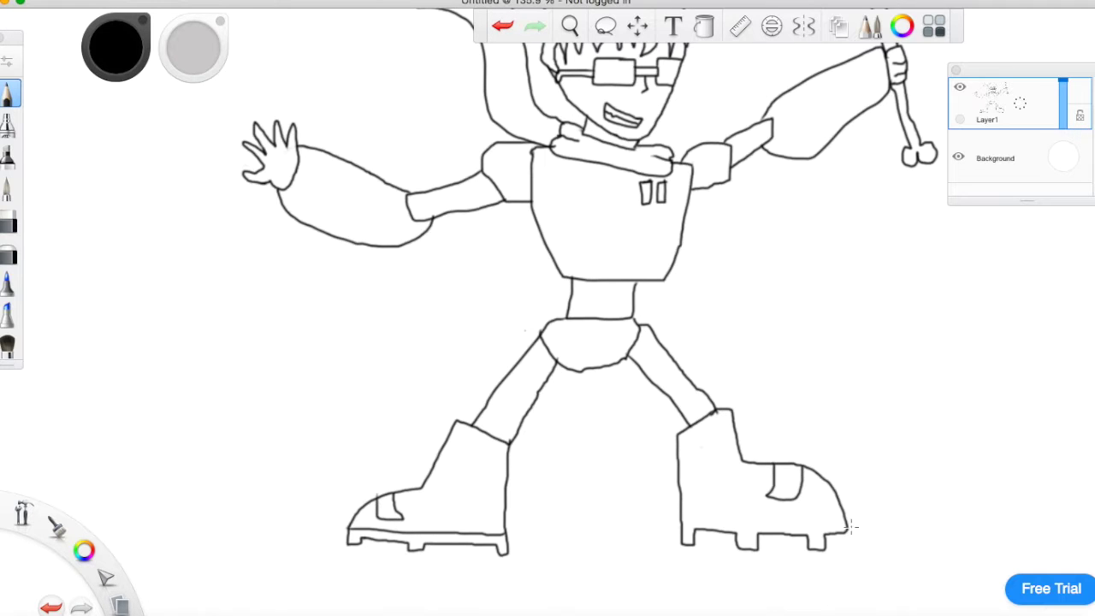
{"action": "left_click_drag", "start_coordinate": [849, 528], "coordinate": [682, 512]}
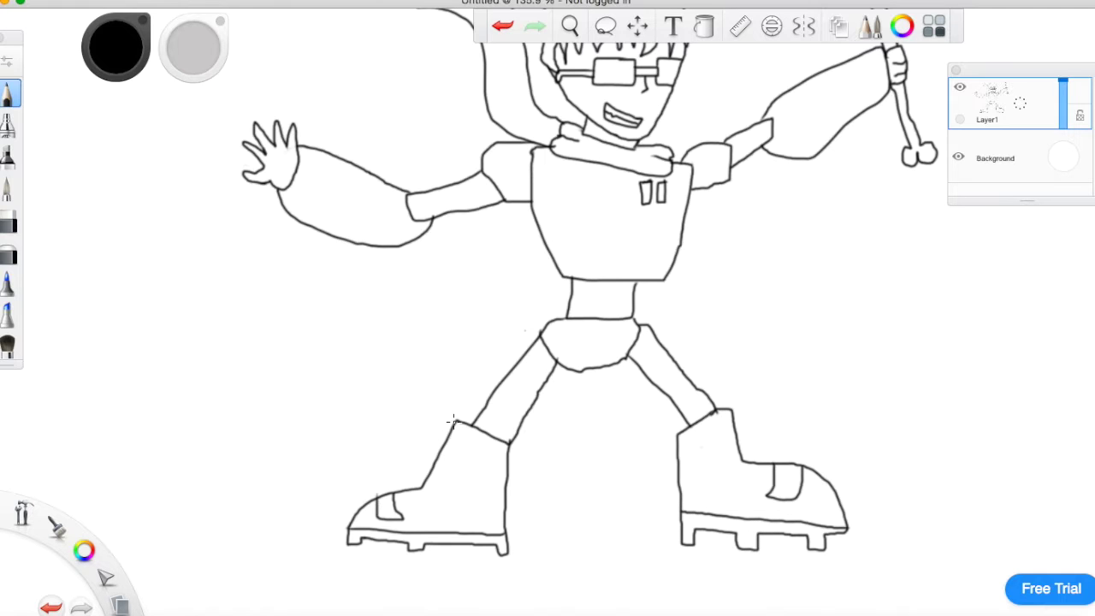
Step: Add a cuff line near the top of each boot and a curved belt line across the top of the pelvis
{"action": "left_click_drag", "start_coordinate": [454, 423], "coordinate": [516, 446]}
{"action": "left_click_drag", "start_coordinate": [732, 412], "coordinate": [674, 443]}
{"action": "mouse_move", "coordinate": [537, 336]}
{"action": "left_mouse_down"}
{"action": "mouse_move", "coordinate": [616, 319]}
{"action": "mouse_move", "coordinate": [640, 329]}
{"action": "left_mouse_up"}
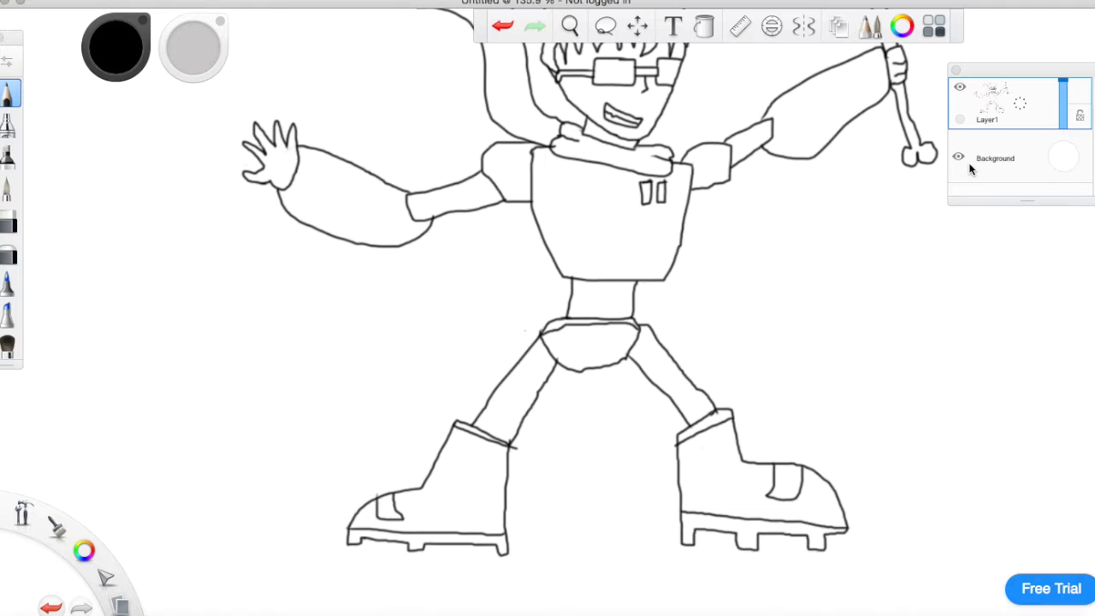
Step: Add a new layer below the character's line art and bring the whole canvas into view
{"action": "left_click", "coordinate": [972, 124]}
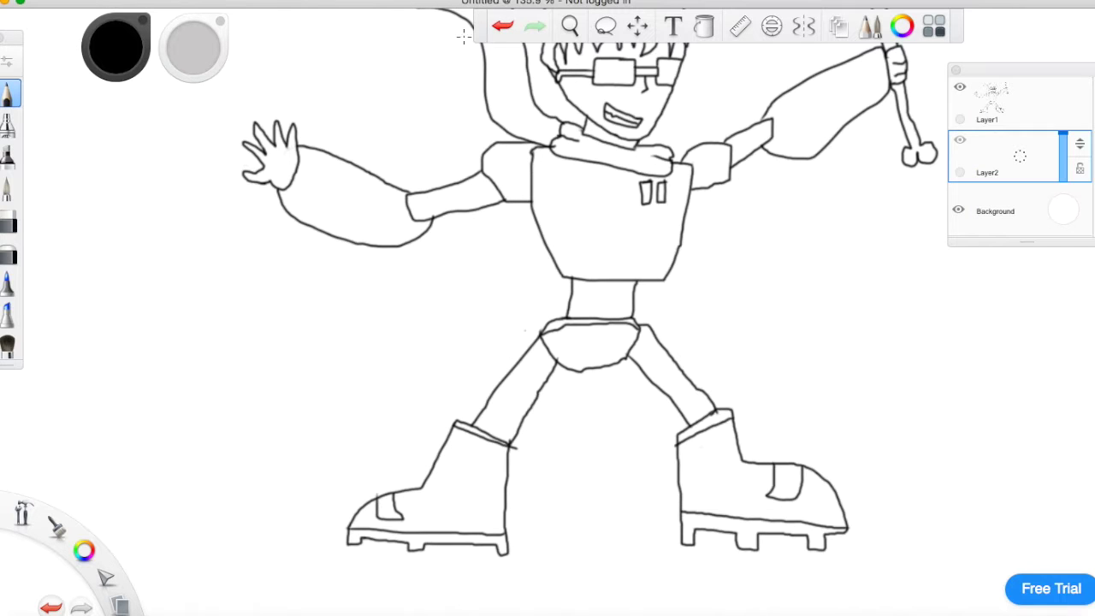
{"action": "left_click", "coordinate": [570, 26]}
{"action": "mouse_move", "coordinate": [577, 151]}
{"action": "left_mouse_down"}
{"action": "mouse_move", "coordinate": [436, 205]}
{"action": "mouse_move", "coordinate": [433, 247]}
{"action": "mouse_move", "coordinate": [468, 243]}
{"action": "left_mouse_up"}
{"action": "left_click", "coordinate": [501, 220]}
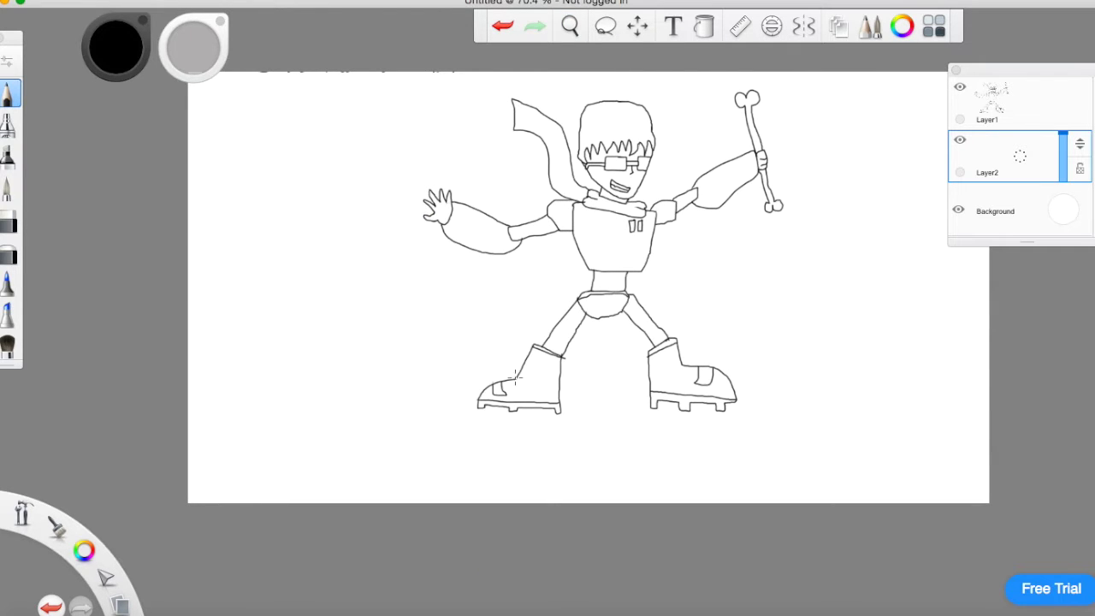
{"action": "left_click_drag", "start_coordinate": [503, 379], "coordinate": [199, 422]}
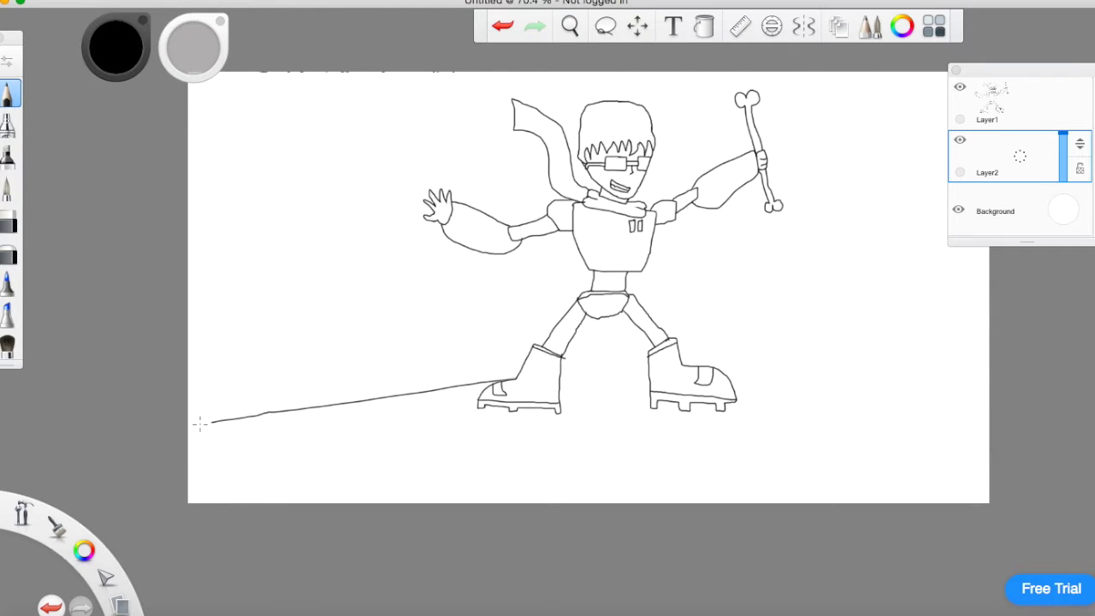
{"action": "left_click_drag", "start_coordinate": [691, 503], "coordinate": [853, 488]}
{"action": "left_click", "coordinate": [502, 26]}
{"action": "left_click", "coordinate": [502, 27]}
{"action": "mouse_move", "coordinate": [688, 368]}
{"action": "left_mouse_down"}
{"action": "mouse_move", "coordinate": [1008, 284]}
{"action": "mouse_move", "coordinate": [1012, 301]}
{"action": "mouse_move", "coordinate": [860, 542]}
{"action": "left_mouse_up"}
{"action": "left_click", "coordinate": [502, 26]}
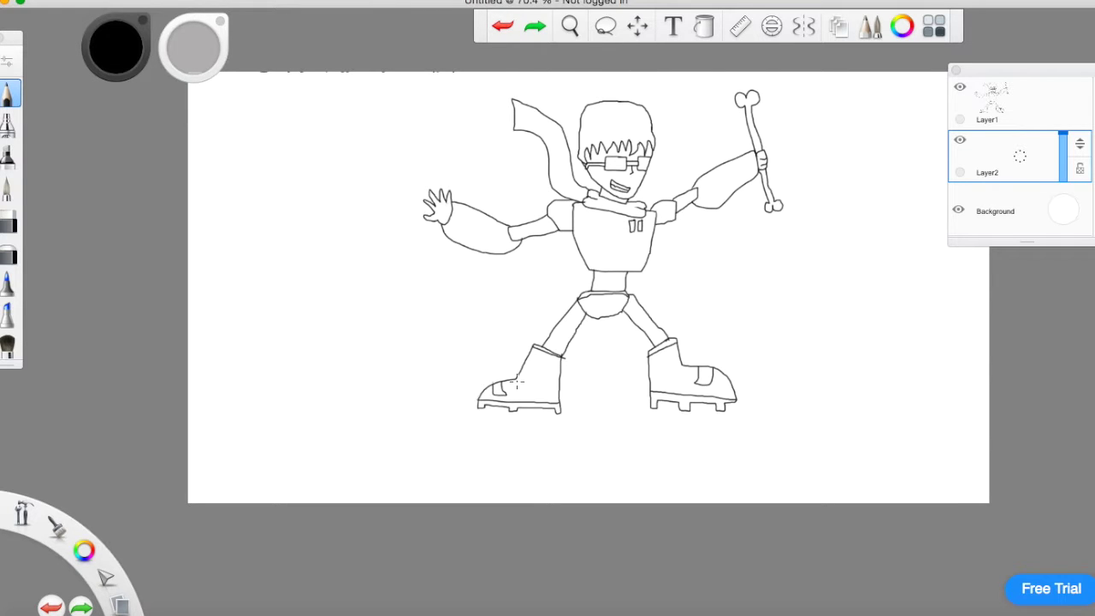
{"action": "left_click_drag", "start_coordinate": [495, 379], "coordinate": [160, 421]}
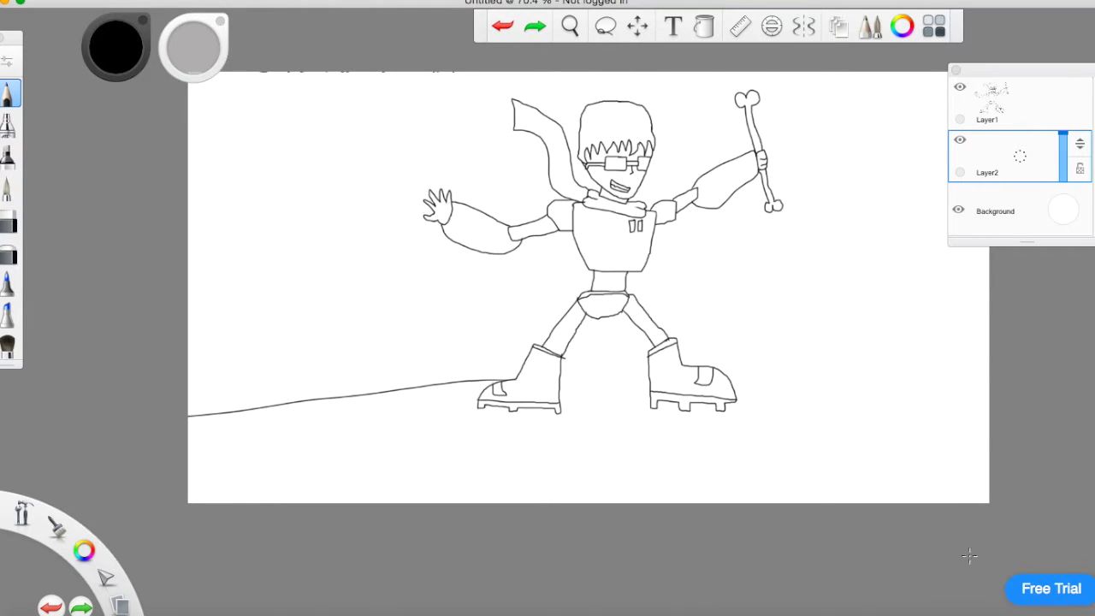
{"action": "mouse_move", "coordinate": [999, 384]}
{"action": "left_mouse_down"}
{"action": "mouse_move", "coordinate": [947, 368]}
{"action": "mouse_move", "coordinate": [727, 374]}
{"action": "left_mouse_up"}
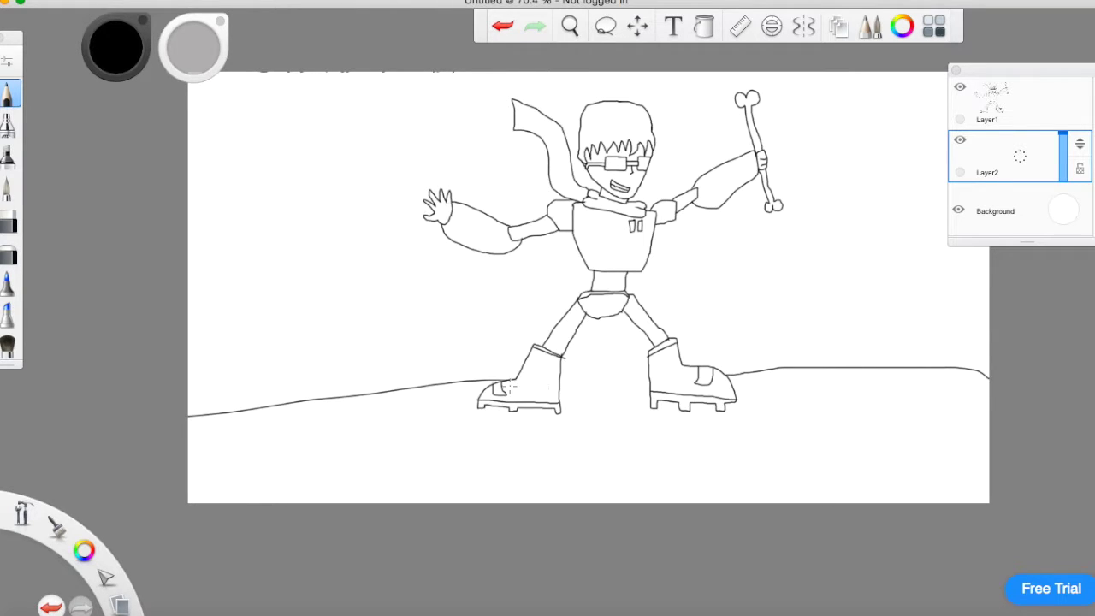
{"action": "left_click_drag", "start_coordinate": [487, 379], "coordinate": [722, 376]}
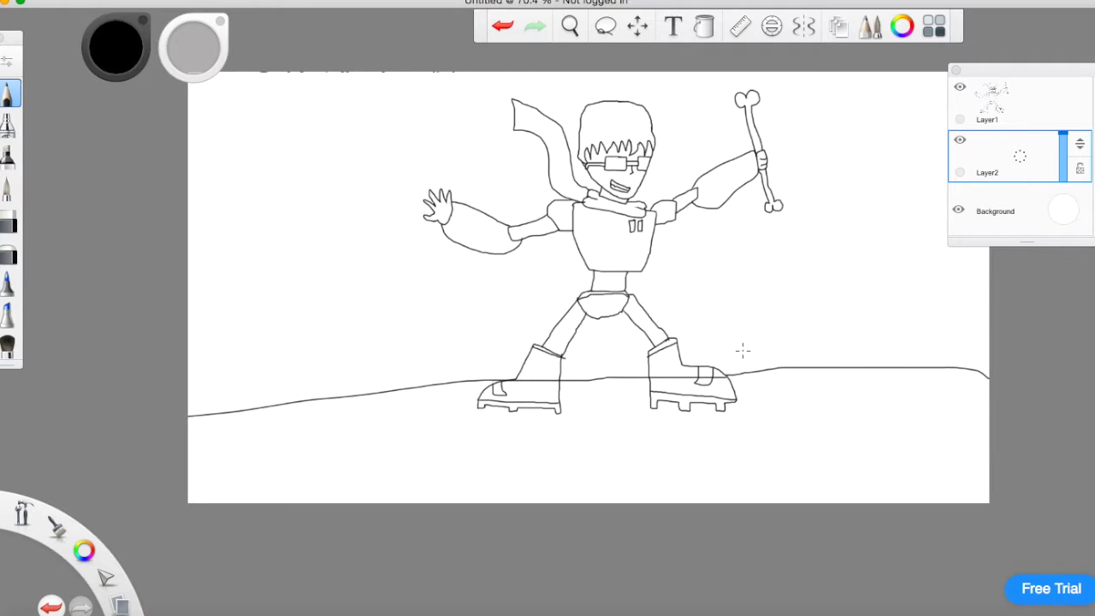
{"action": "left_click", "coordinate": [504, 28]}
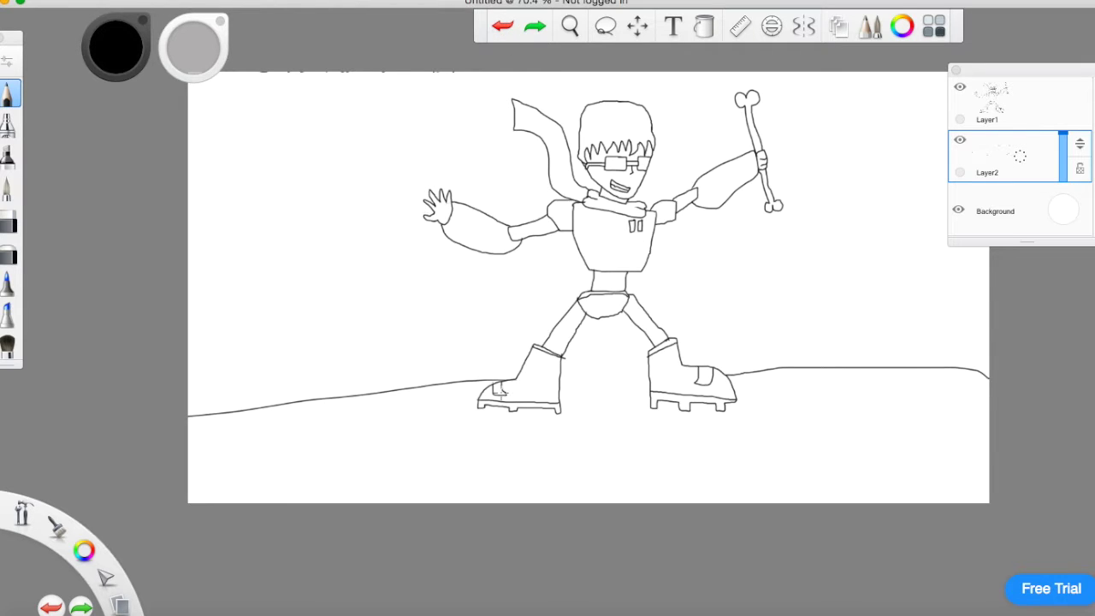
{"action": "left_click", "coordinate": [504, 26]}
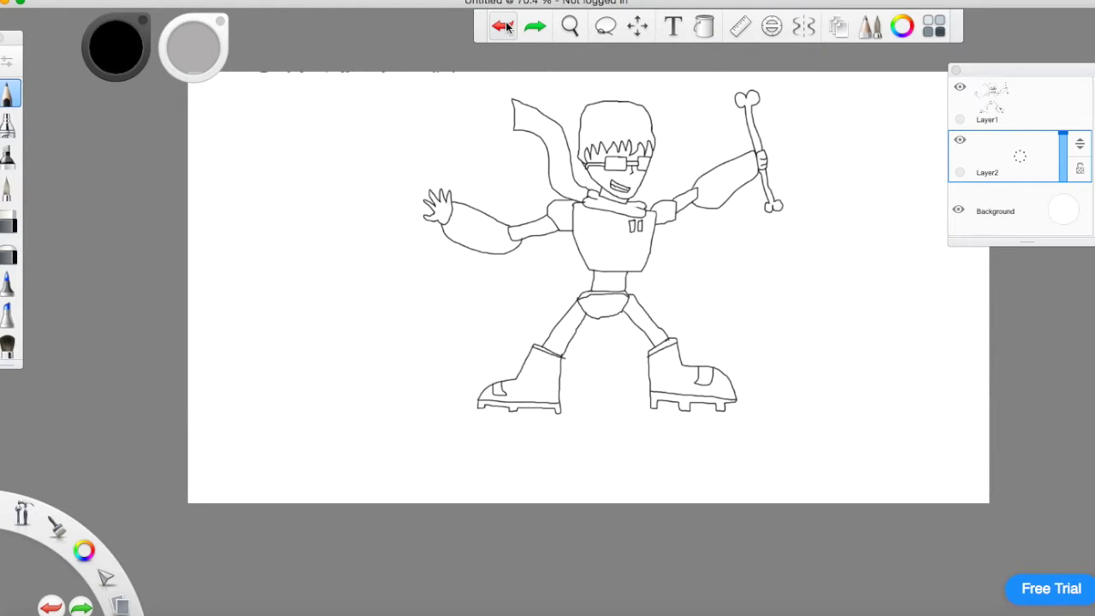
Step: Draw a ground line on Layer1 from both canvas edges to the boots and across the gap between them
{"action": "left_click", "coordinate": [1002, 103]}
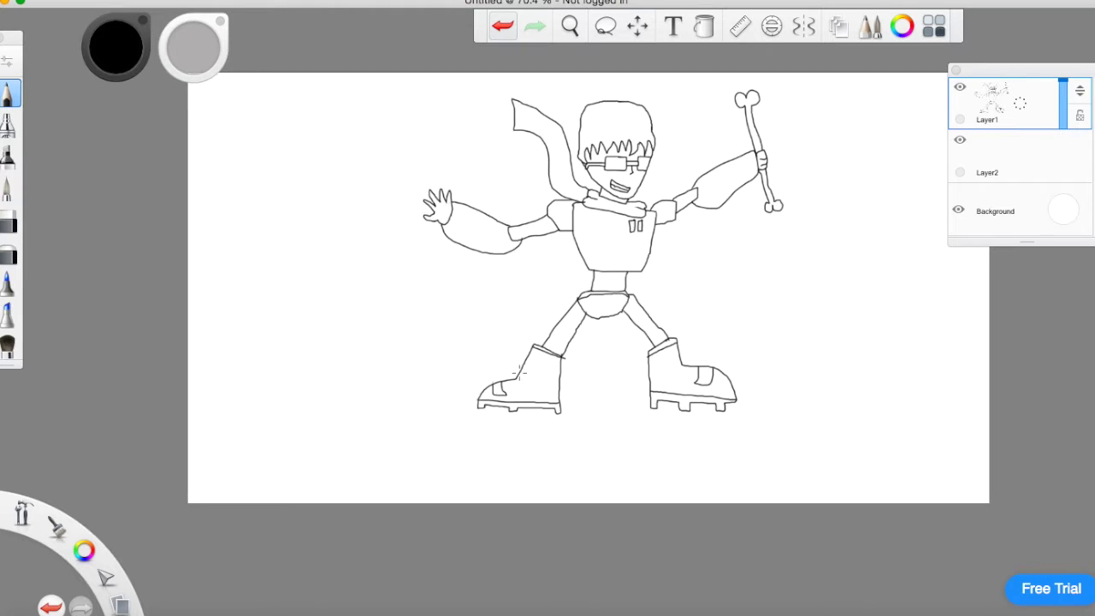
{"action": "mouse_move", "coordinate": [508, 380]}
{"action": "left_mouse_down"}
{"action": "mouse_move", "coordinate": [279, 386]}
{"action": "mouse_move", "coordinate": [126, 449]}
{"action": "left_mouse_up"}
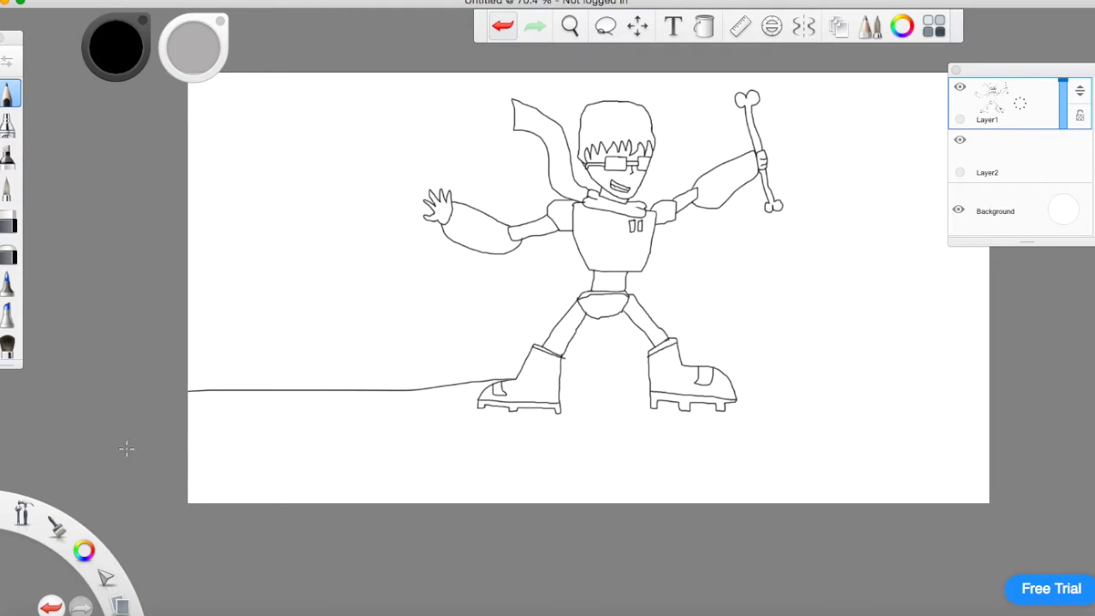
{"action": "left_click_drag", "start_coordinate": [1031, 407], "coordinate": [754, 395]}
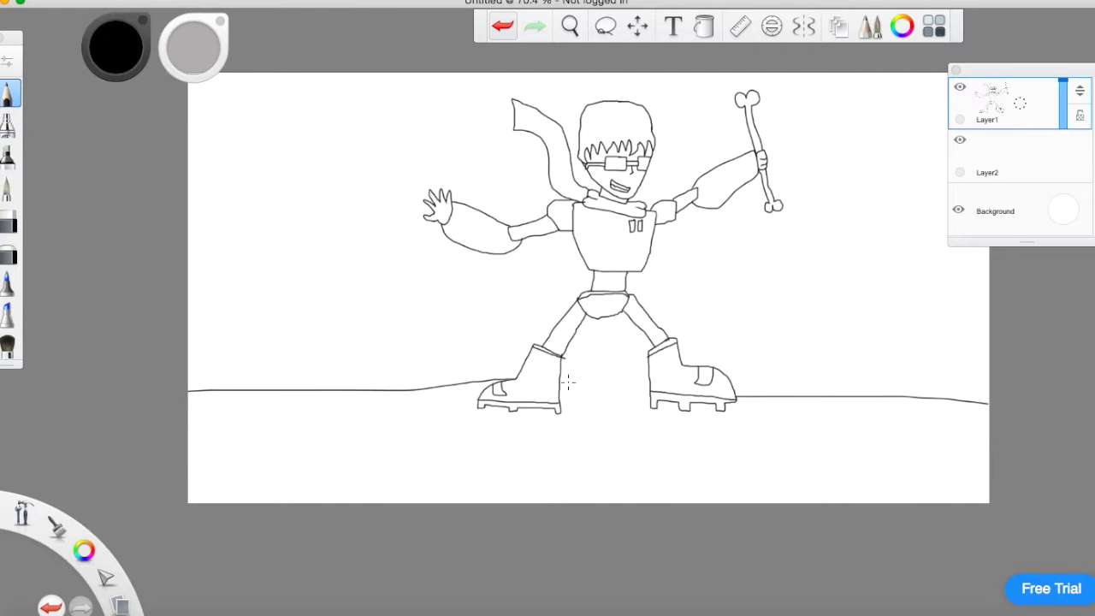
{"action": "left_click_drag", "start_coordinate": [562, 382], "coordinate": [651, 385]}
Step: Switch to Layer2 and slant the ruler to an angle of about -71° across the ground beside the open-handed arm
{"action": "left_click", "coordinate": [1020, 146]}
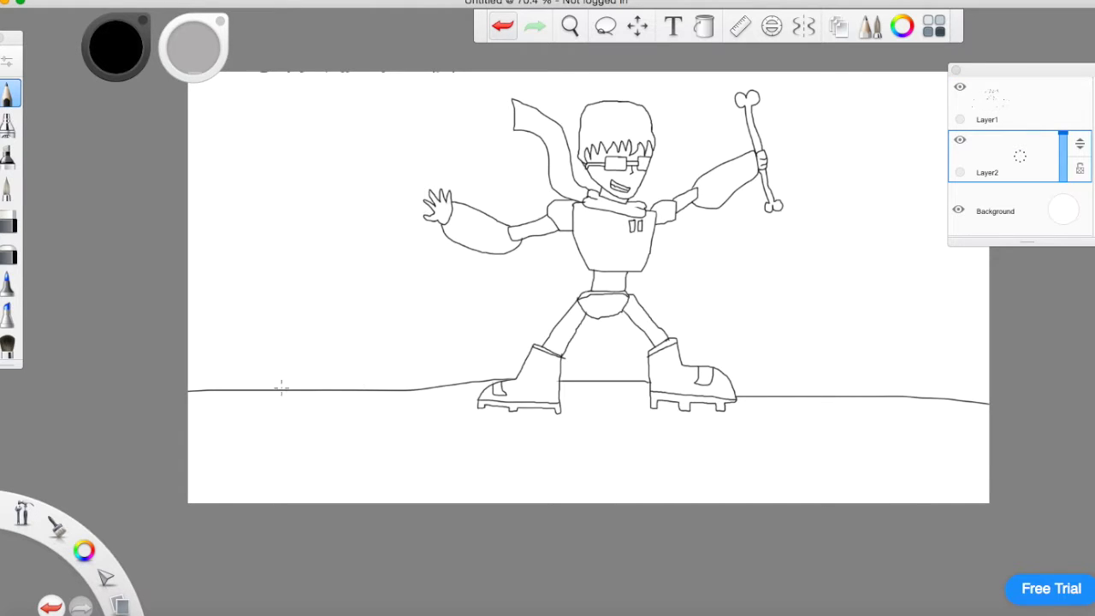
{"action": "mouse_move", "coordinate": [255, 387]}
{"action": "left_mouse_down"}
{"action": "mouse_move", "coordinate": [260, 283]}
{"action": "mouse_move", "coordinate": [240, 266]}
{"action": "mouse_move", "coordinate": [249, 257]}
{"action": "mouse_move", "coordinate": [293, 254]}
{"action": "mouse_move", "coordinate": [282, 282]}
{"action": "mouse_move", "coordinate": [295, 374]}
{"action": "left_mouse_up"}
{"action": "left_click", "coordinate": [504, 28]}
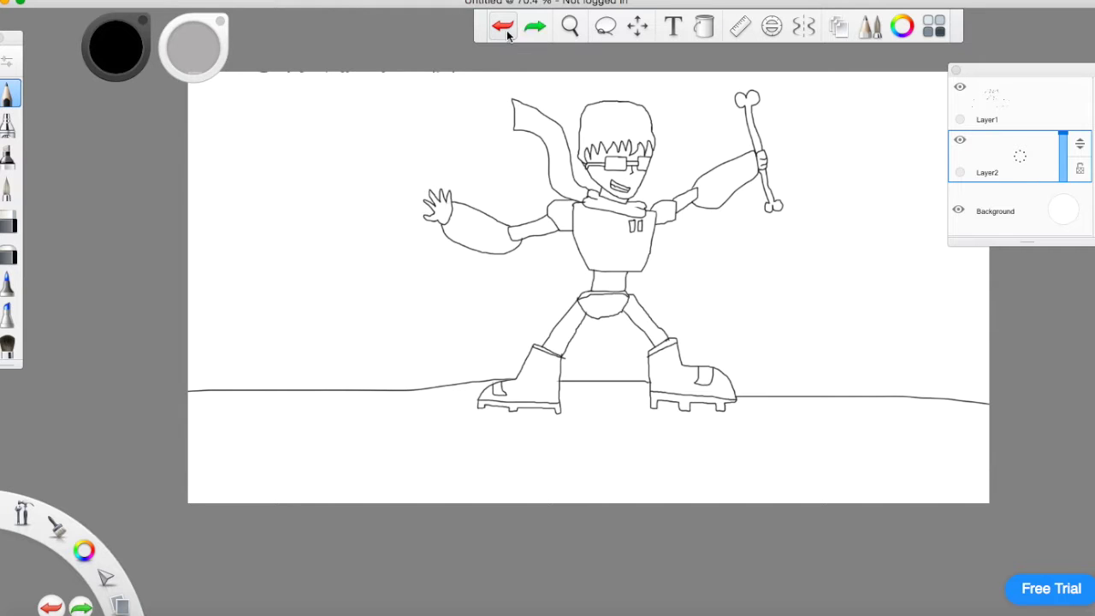
{"action": "left_click", "coordinate": [741, 27]}
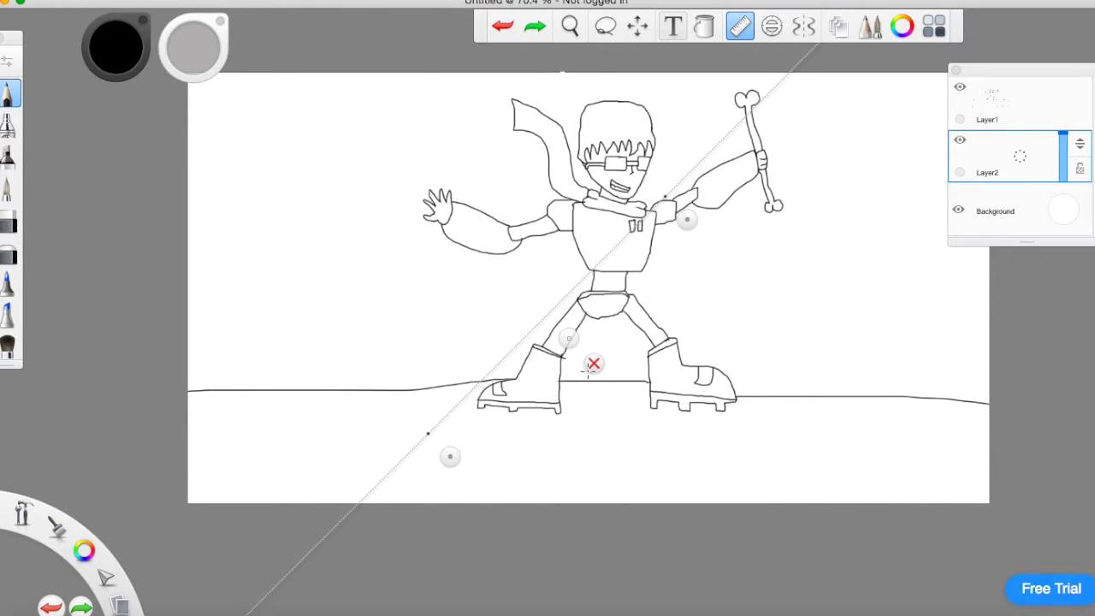
{"action": "left_click_drag", "start_coordinate": [692, 213], "coordinate": [381, 220]}
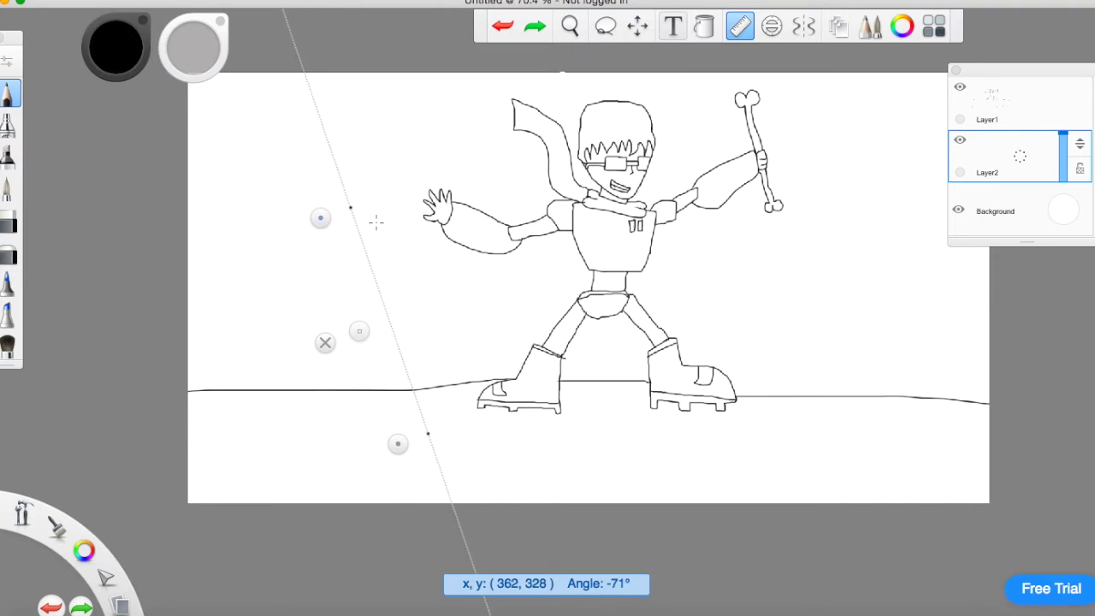
{"action": "left_click_drag", "start_coordinate": [428, 434], "coordinate": [370, 398]}
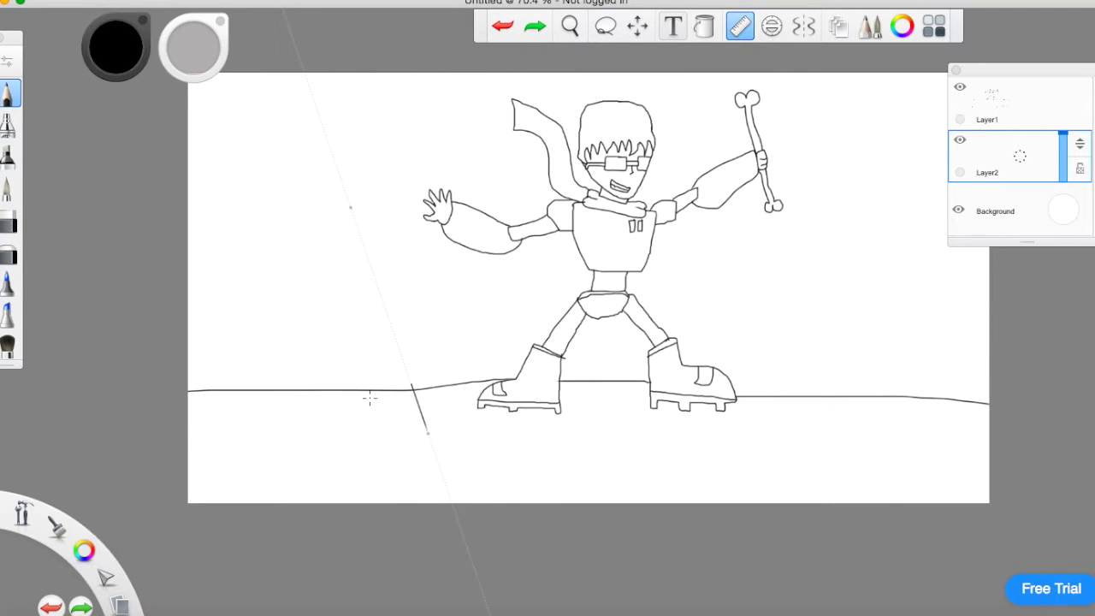
{"action": "left_click", "coordinate": [503, 25]}
Step: Draw two parallel slanted lines along the ruler up from the ground as a bone shaft, and put the ruler away
{"action": "left_click_drag", "start_coordinate": [416, 393], "coordinate": [388, 291]}
{"action": "left_click_drag", "start_coordinate": [358, 335], "coordinate": [340, 336]}
{"action": "left_click_drag", "start_coordinate": [362, 298], "coordinate": [392, 389]}
{"action": "key", "text": "super+z"}
{"action": "left_click_drag", "start_coordinate": [393, 390], "coordinate": [368, 299]}
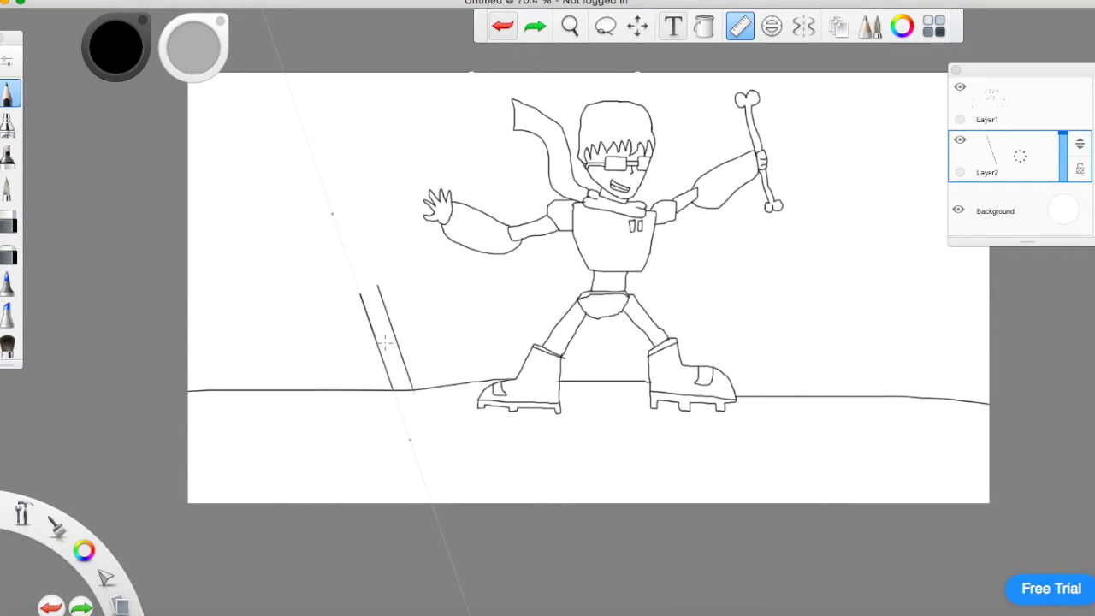
{"action": "left_click_drag", "start_coordinate": [337, 335], "coordinate": [366, 342]}
{"action": "left_click_drag", "start_coordinate": [365, 346], "coordinate": [365, 348]}
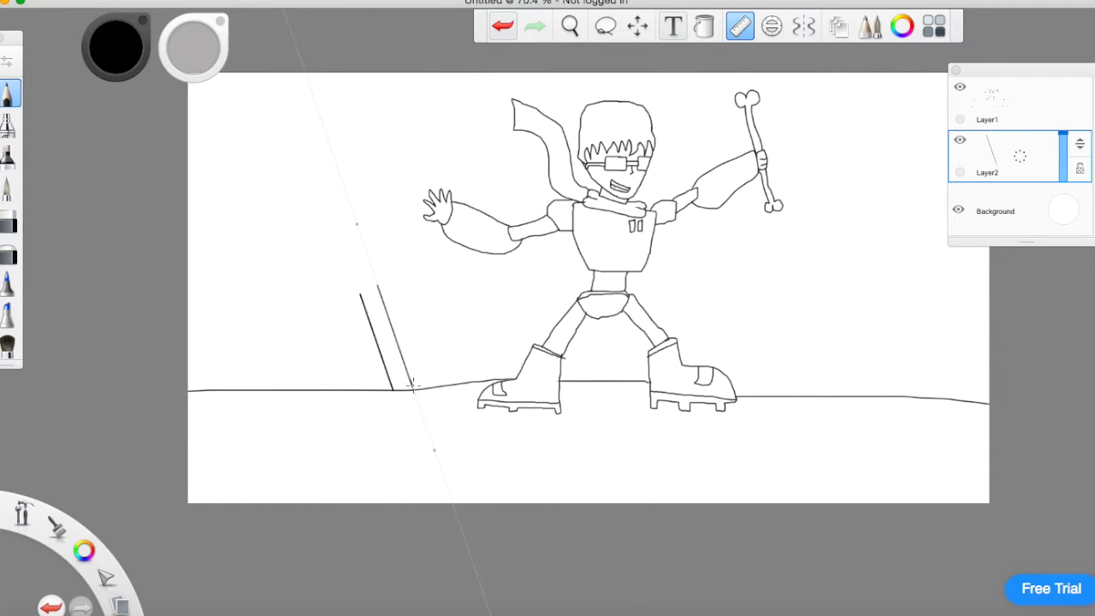
{"action": "left_click_drag", "start_coordinate": [390, 287], "coordinate": [388, 283]}
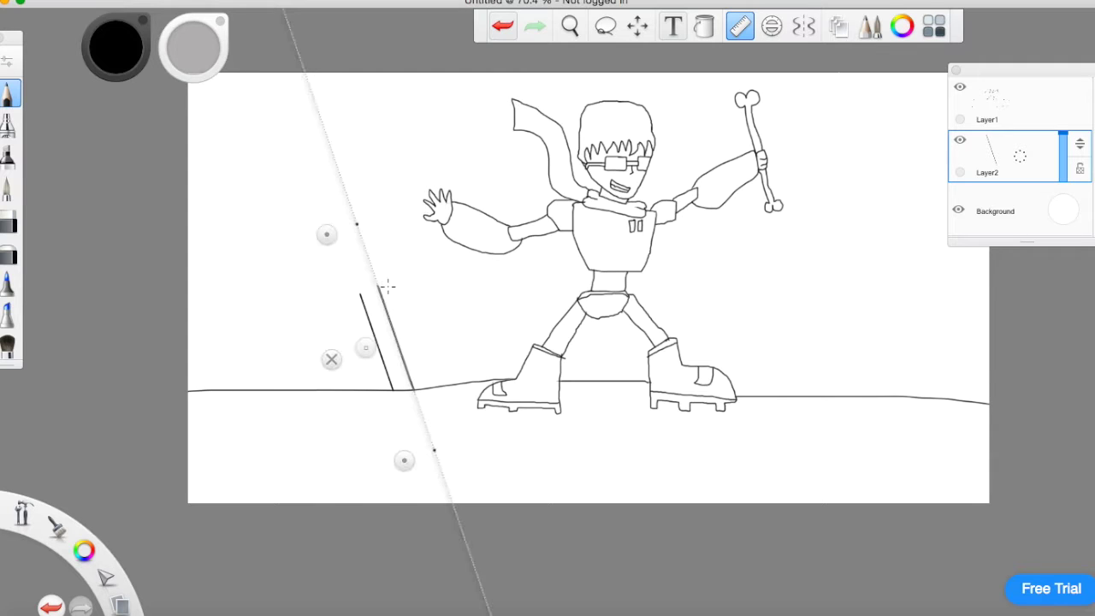
{"action": "left_click", "coordinate": [331, 359]}
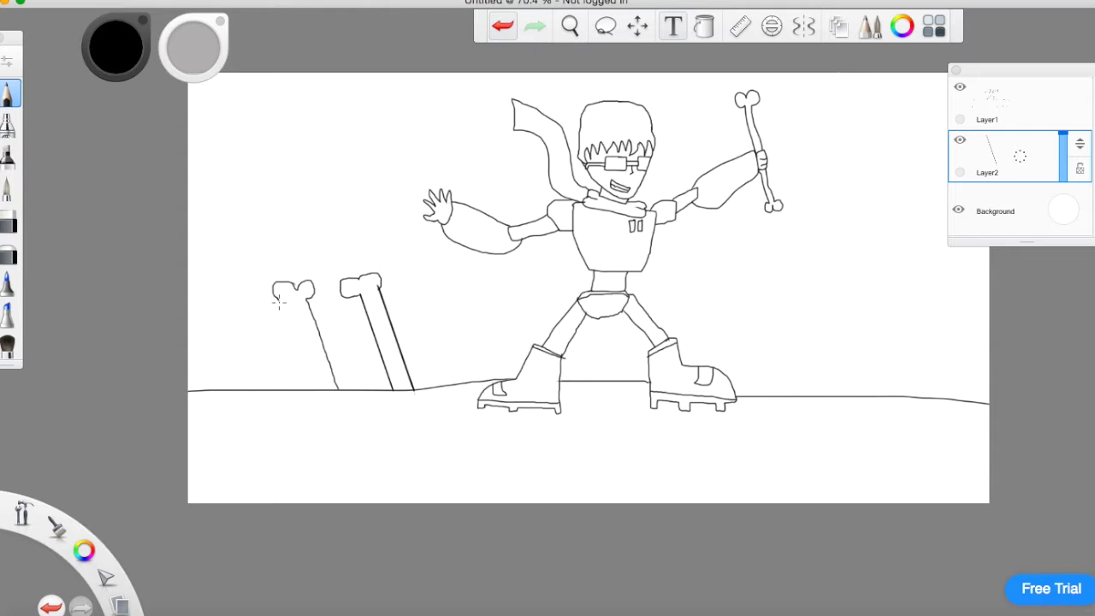
Step: Finish the second bone's rounded end and shaft, and draw four small rock pieces around the two bones, without crack lines in the ground
{"action": "left_click", "coordinate": [501, 37]}
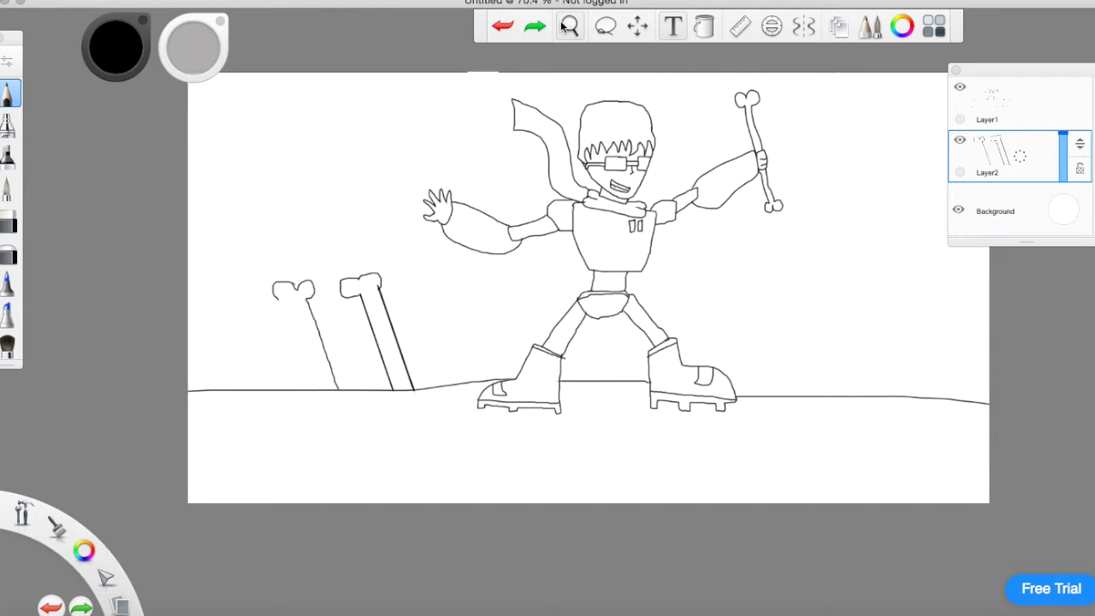
{"action": "left_click", "coordinate": [570, 34]}
{"action": "left_click_drag", "start_coordinate": [194, 319], "coordinate": [337, 237]}
{"action": "left_click", "coordinate": [329, 237]}
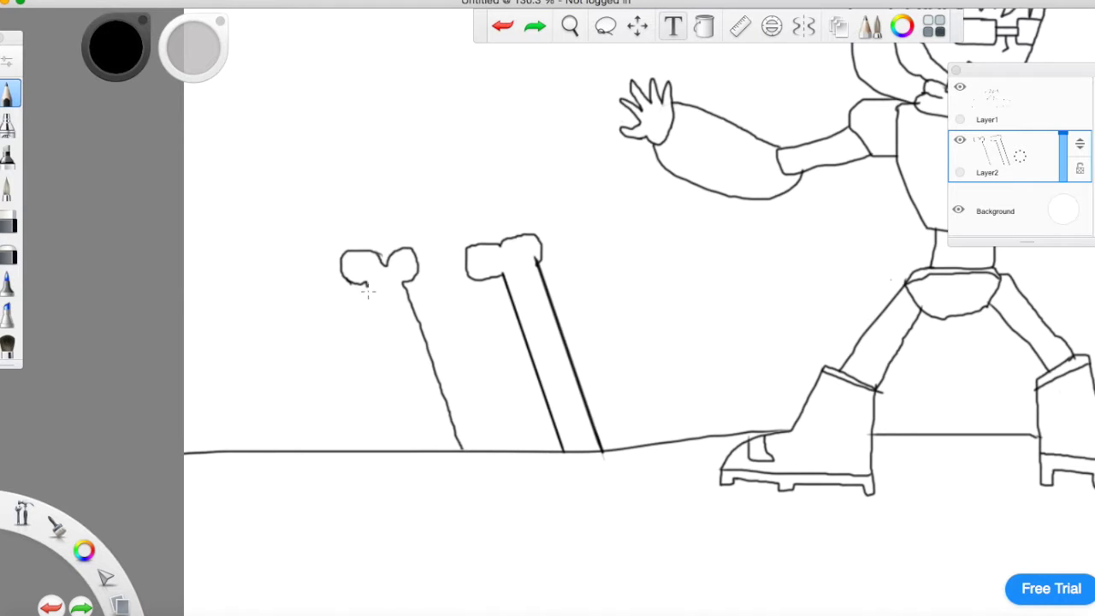
{"action": "left_click", "coordinate": [495, 31]}
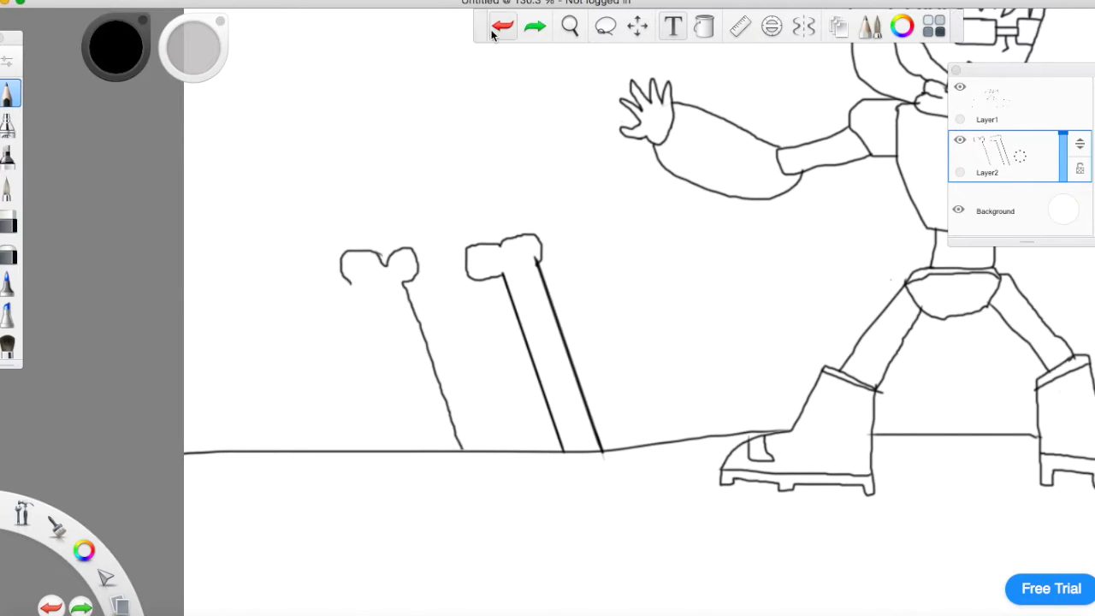
{"action": "left_click", "coordinate": [369, 283]}
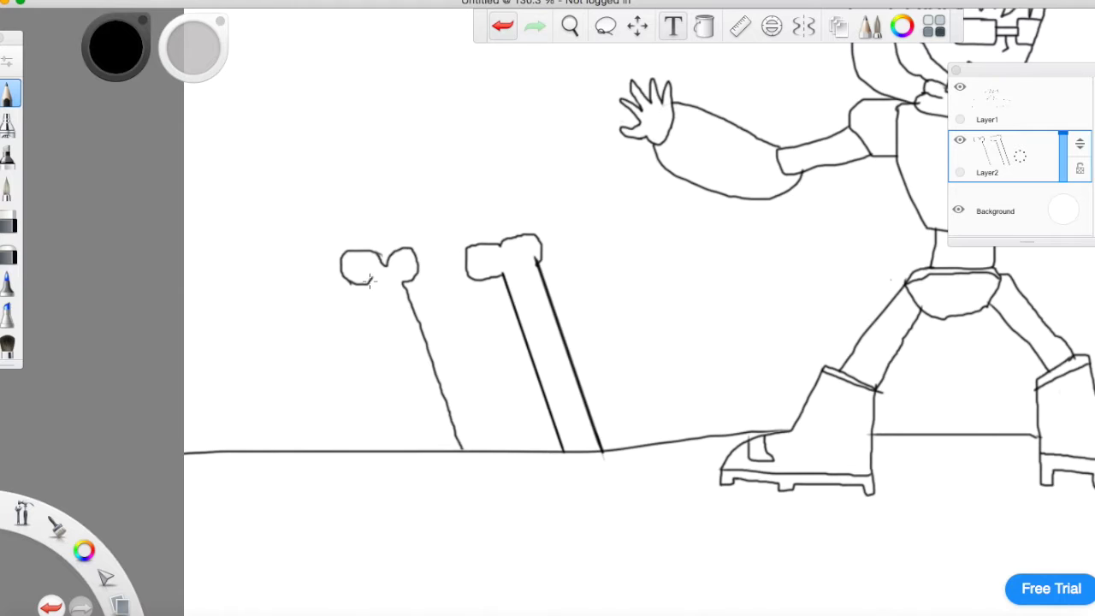
{"action": "left_click", "coordinate": [495, 30]}
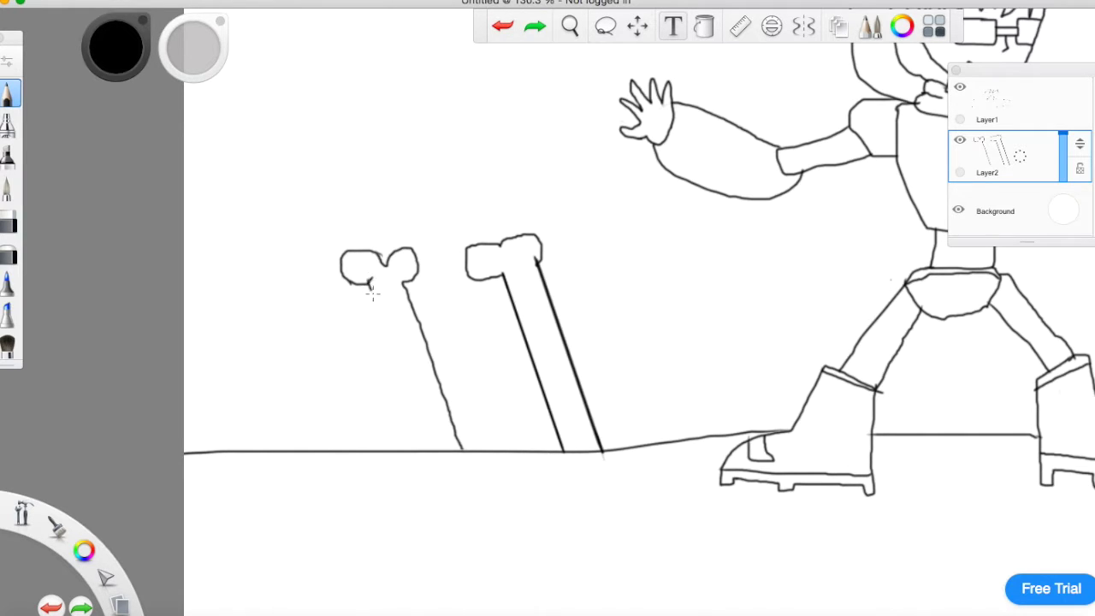
{"action": "left_click", "coordinate": [428, 450]}
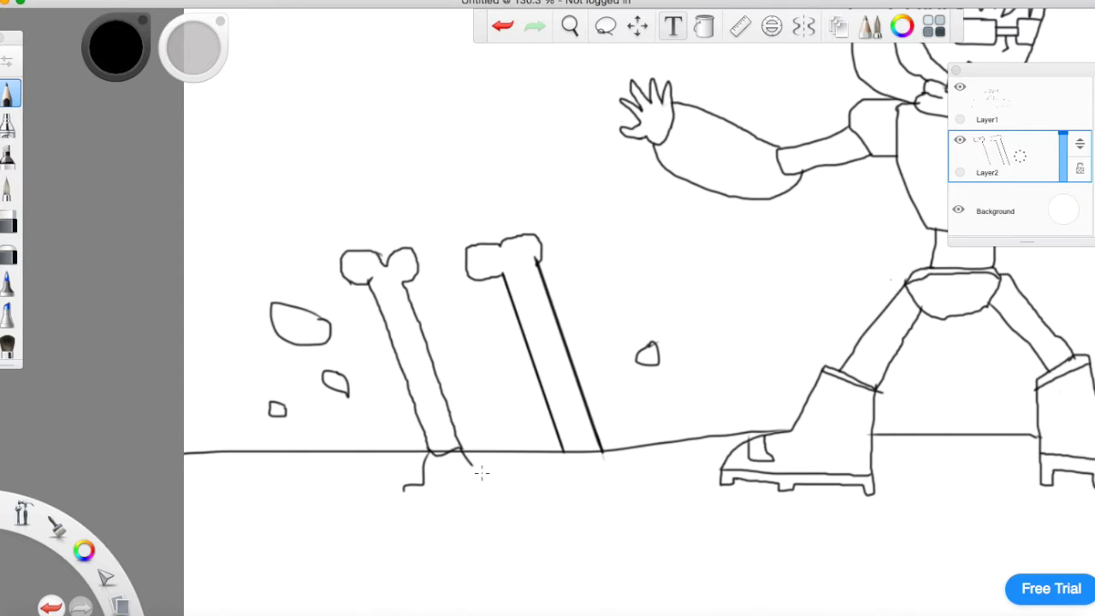
{"action": "left_click", "coordinate": [503, 26]}
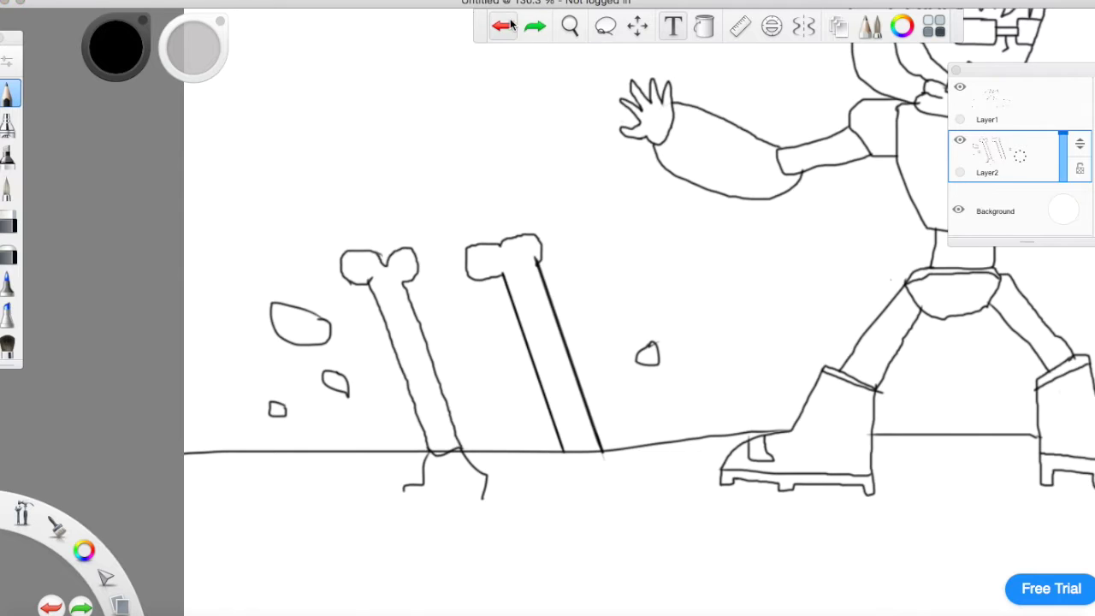
{"action": "left_click", "coordinate": [516, 31]}
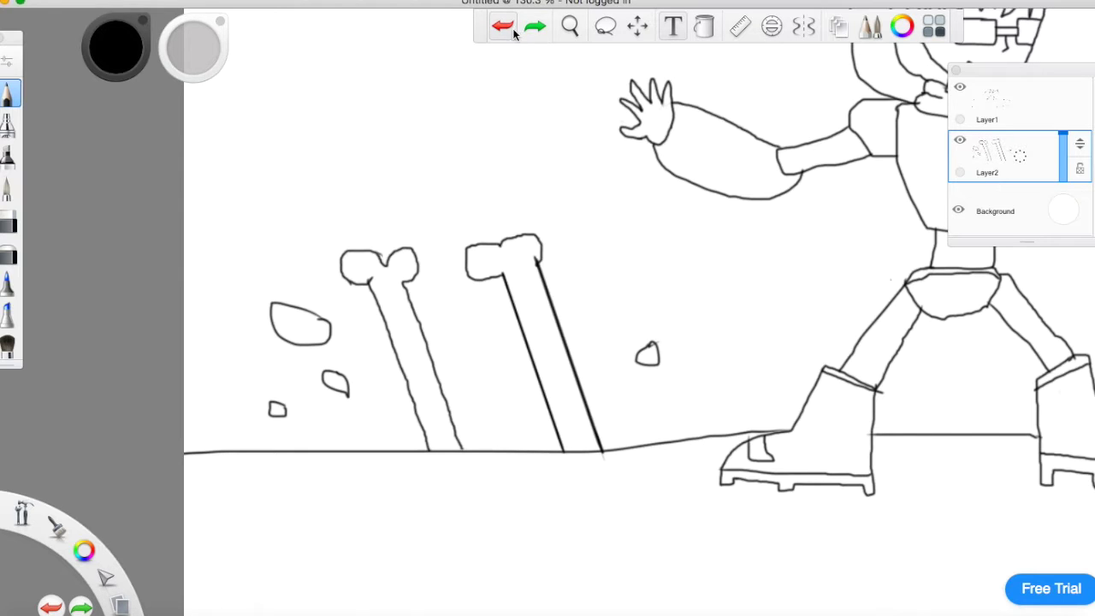
Step: Fill the ground below the horizon line on Layer1 with Copic C1 Cool Gray No.1
{"action": "left_click", "coordinate": [701, 29]}
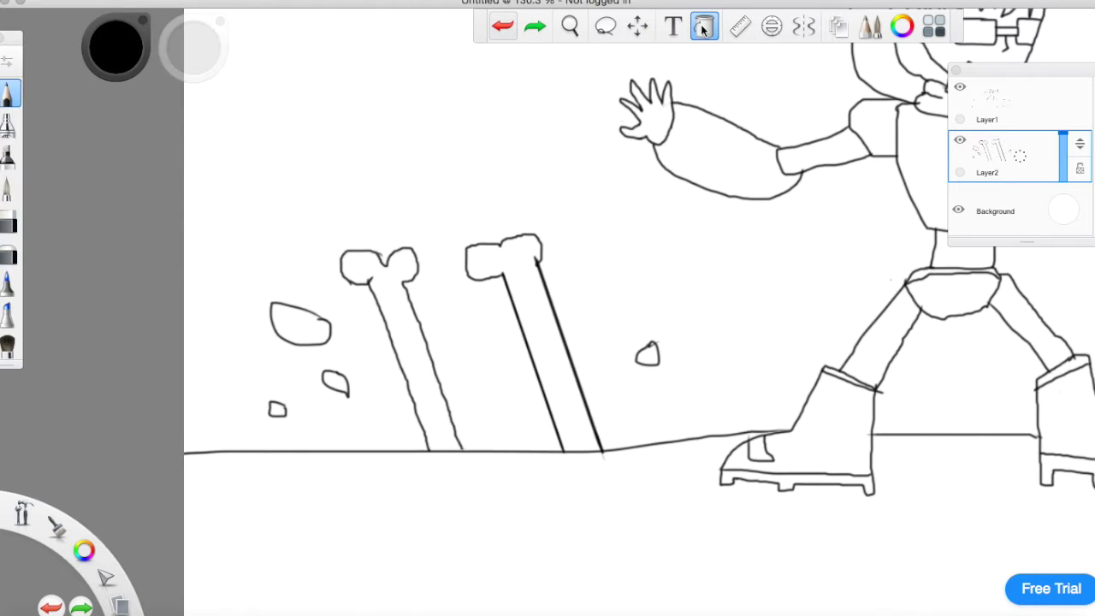
{"action": "left_click", "coordinate": [934, 26]}
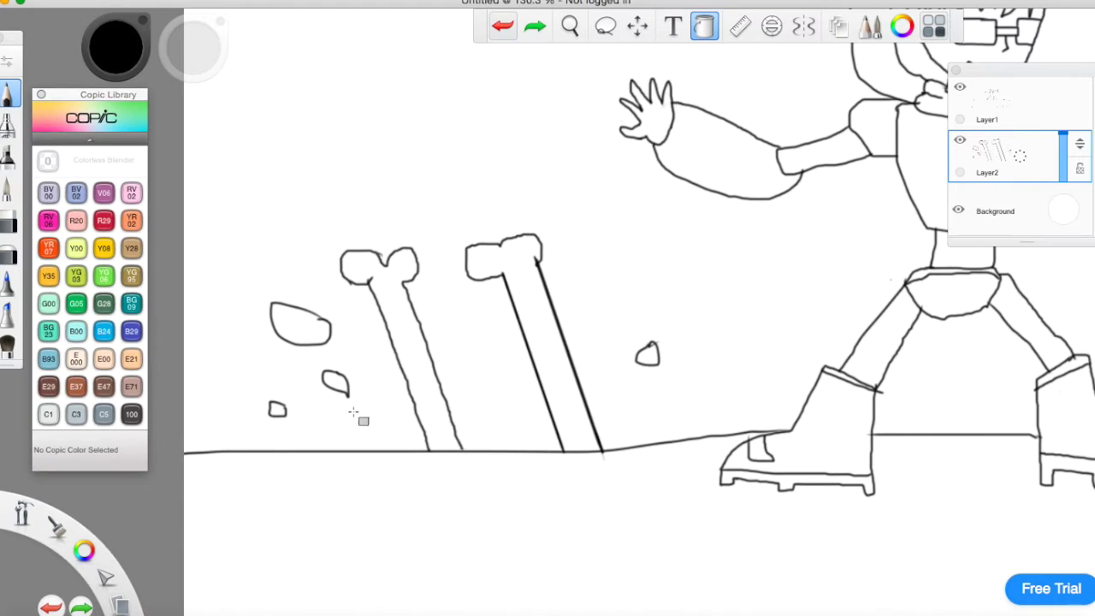
{"action": "left_click", "coordinate": [49, 415]}
{"action": "left_click", "coordinate": [437, 565]}
{"action": "left_click", "coordinate": [503, 26]}
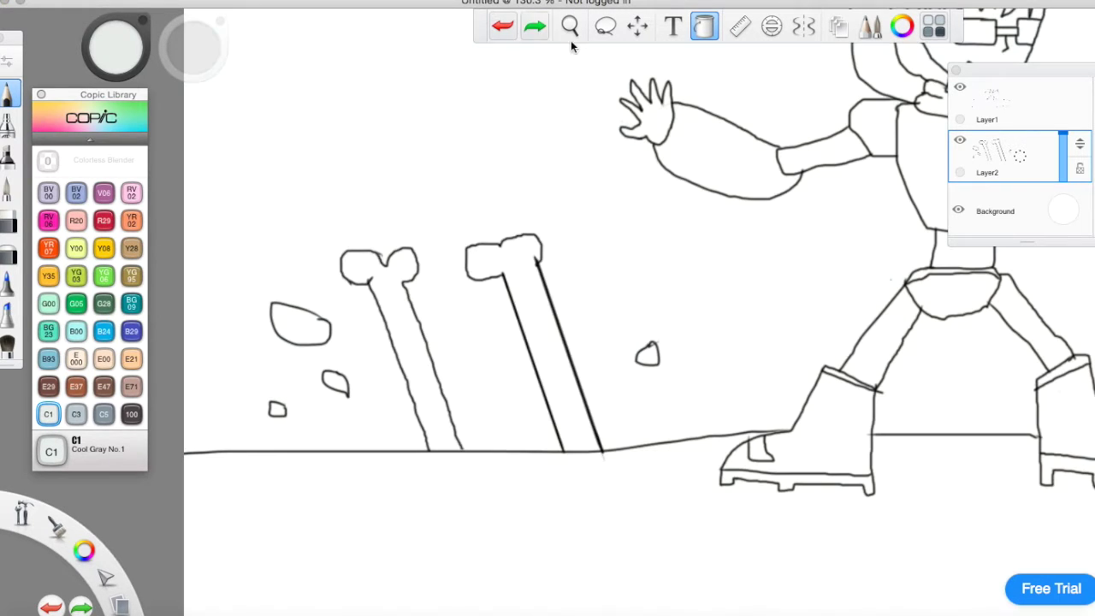
{"action": "left_click", "coordinate": [986, 108]}
{"action": "left_click", "coordinate": [621, 565]}
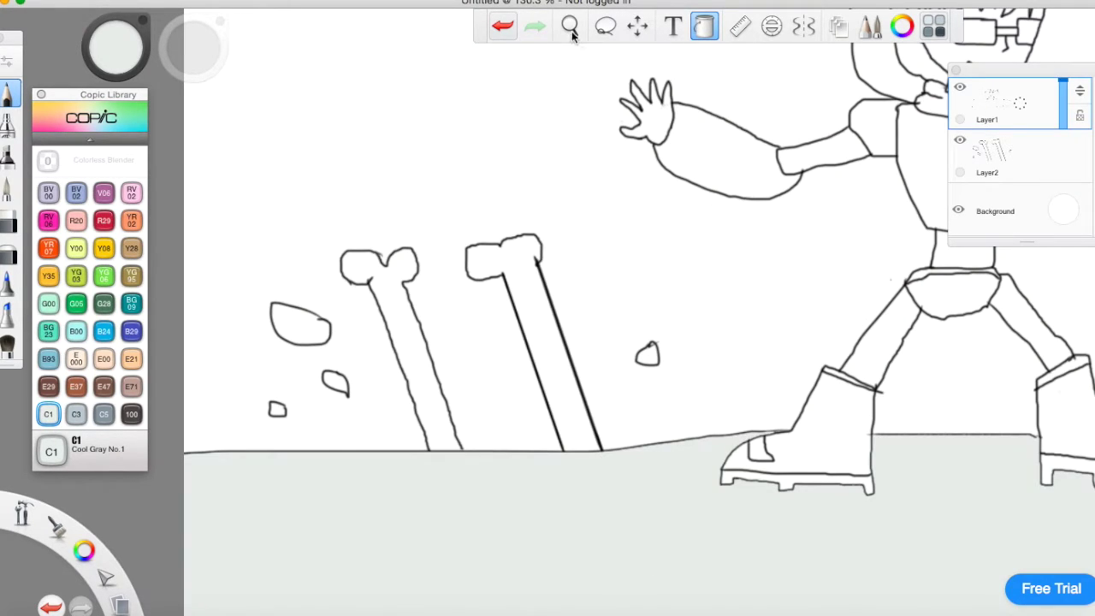
Step: Fill the sky area on Layer2 with Copic B29 Ultramarine
{"action": "left_click", "coordinate": [131, 331]}
{"action": "left_click", "coordinate": [313, 108]}
{"action": "left_click", "coordinate": [499, 29]}
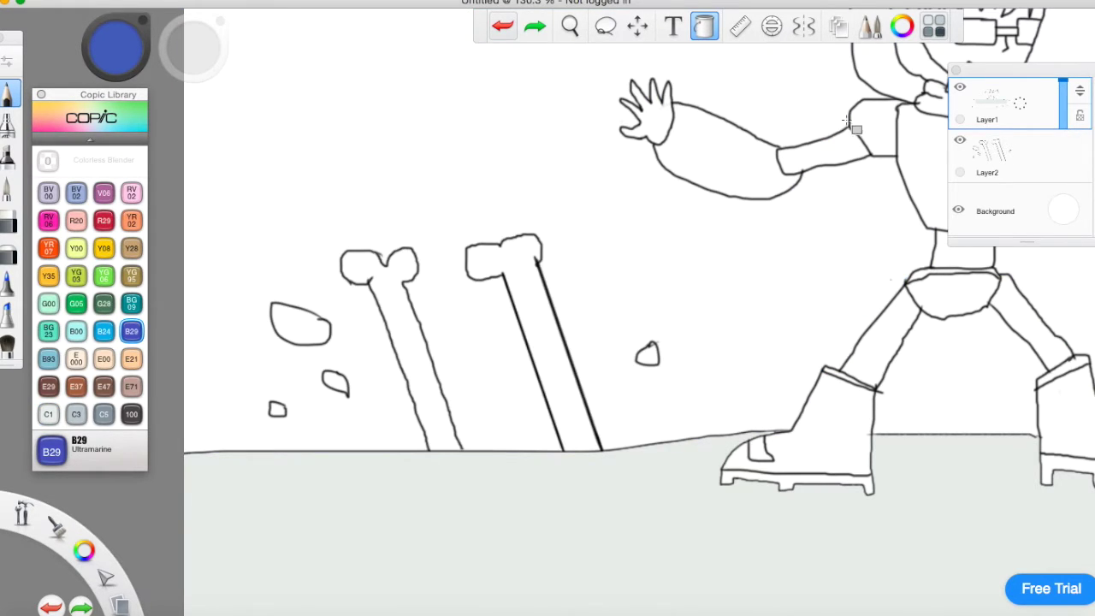
{"action": "left_click", "coordinate": [959, 140]}
{"action": "left_click", "coordinate": [960, 140]}
{"action": "left_click", "coordinate": [958, 159]}
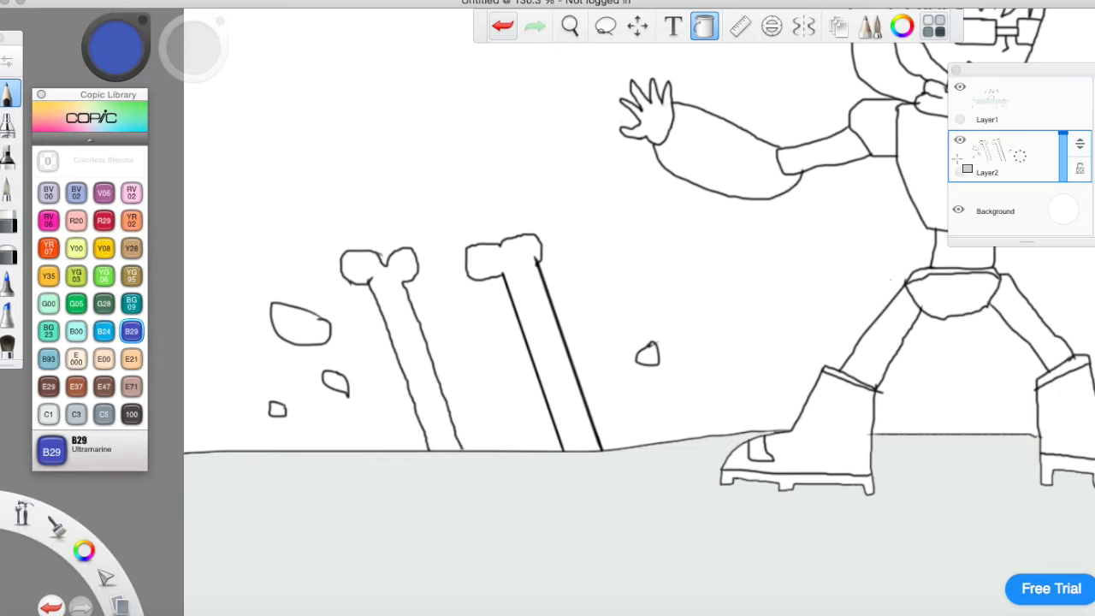
{"action": "left_click", "coordinate": [411, 107]}
Step: Set the fill colour back to C1 Cool Gray No.1, try it on the two background bones and switch to Layer1
{"action": "left_click", "coordinate": [570, 26]}
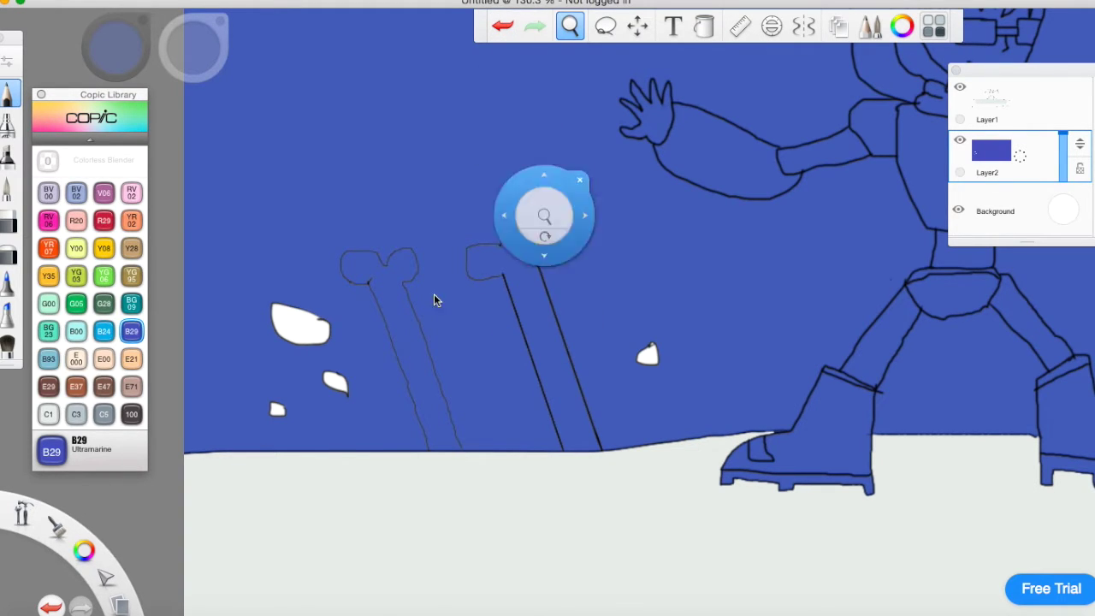
{"action": "left_click_drag", "start_coordinate": [540, 178], "coordinate": [287, 358]}
{"action": "left_click", "coordinate": [327, 359]}
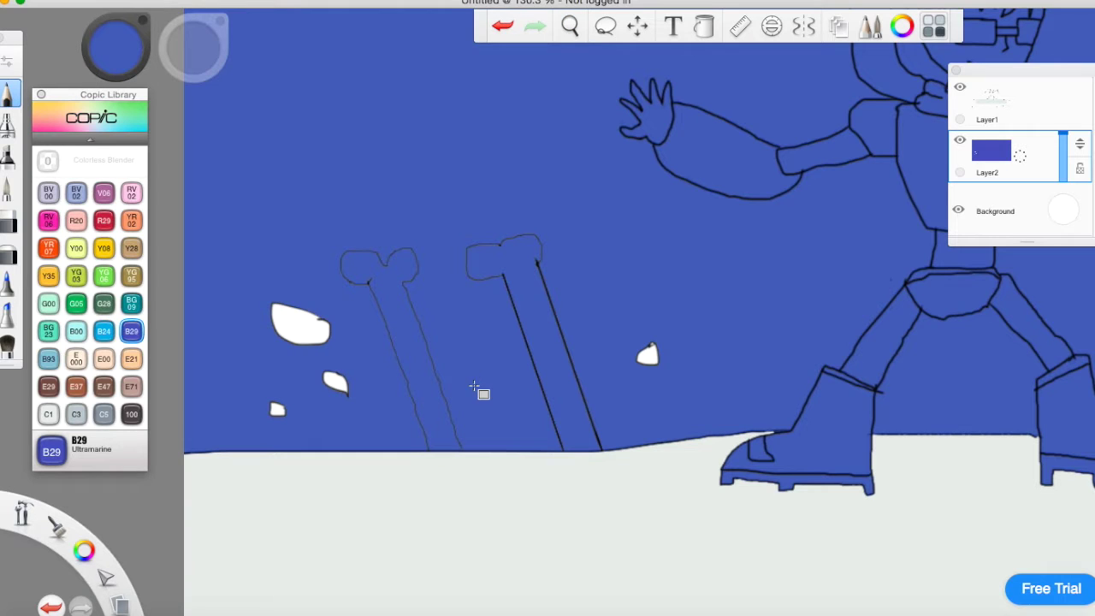
{"action": "left_click", "coordinate": [49, 414]}
{"action": "left_click", "coordinate": [704, 28]}
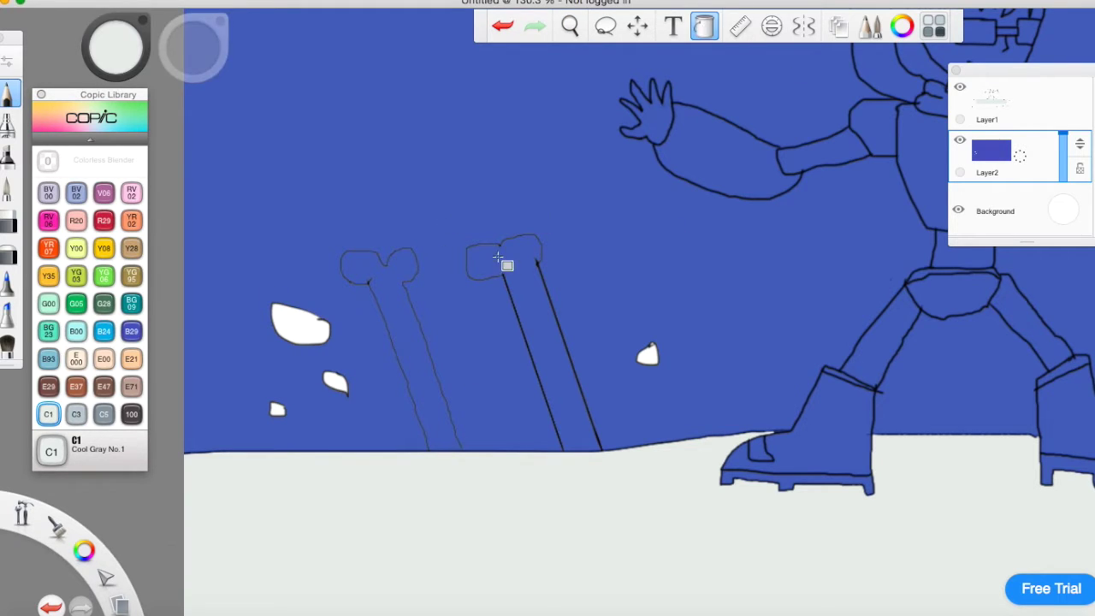
{"action": "left_click", "coordinate": [510, 266]}
{"action": "left_click", "coordinate": [505, 27]}
{"action": "left_click", "coordinate": [981, 105]}
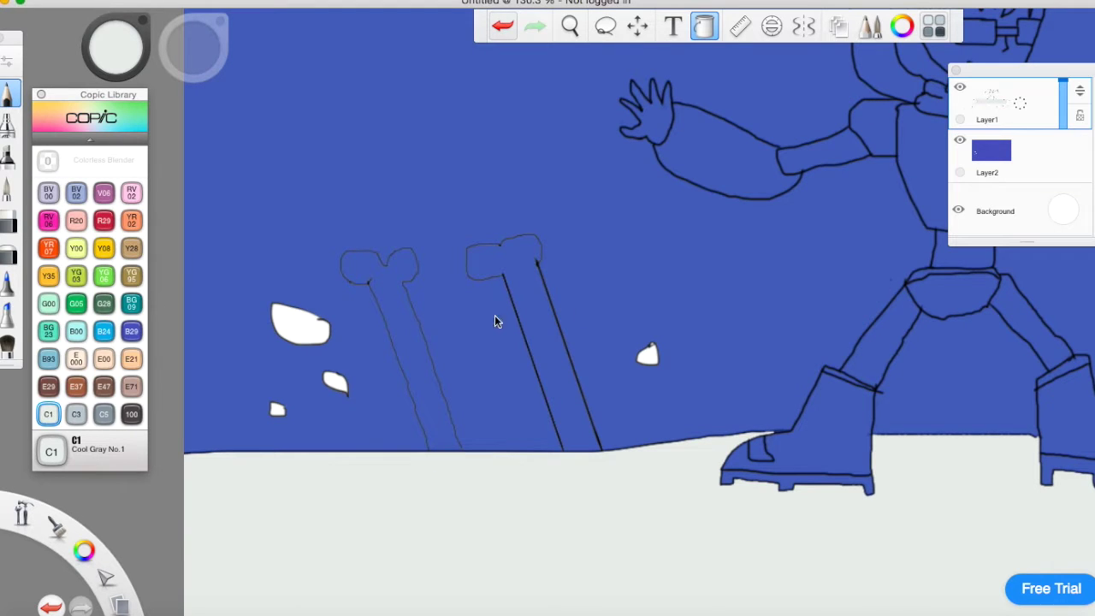
{"action": "left_click", "coordinate": [390, 291]}
{"action": "left_click", "coordinate": [498, 31]}
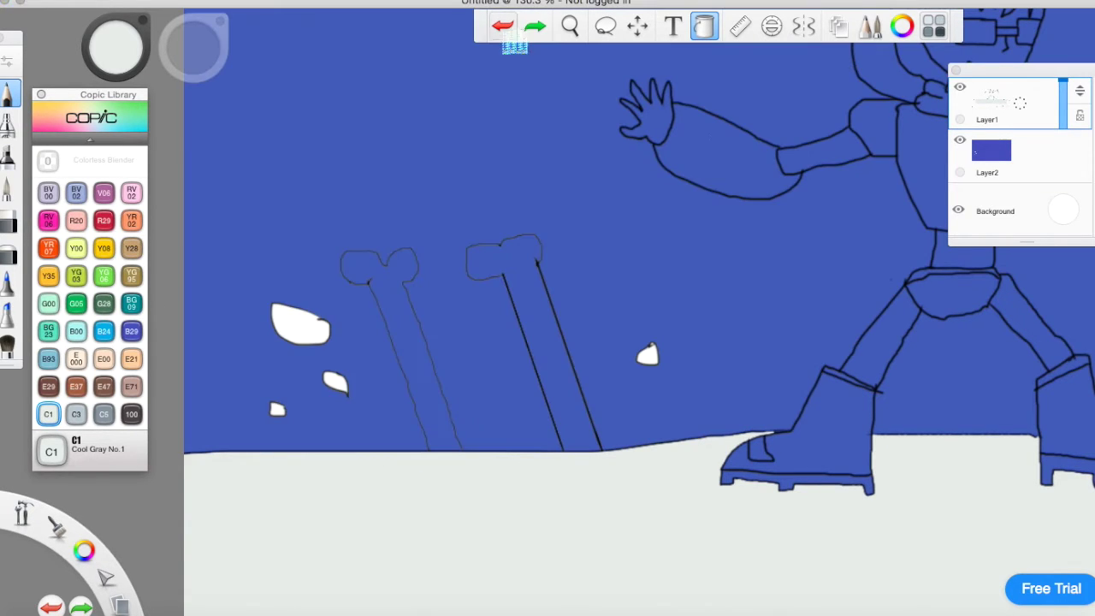
Step: Fill the forearm behind the open hand, the torso and the pelvis with C1 Cool Gray No.1 on Layer1
{"action": "left_click", "coordinate": [746, 168]}
{"action": "left_click", "coordinate": [580, 32]}
{"action": "left_click_drag", "start_coordinate": [677, 113], "coordinate": [629, 240]}
{"action": "left_click", "coordinate": [617, 209]}
{"action": "left_click", "coordinate": [678, 259]}
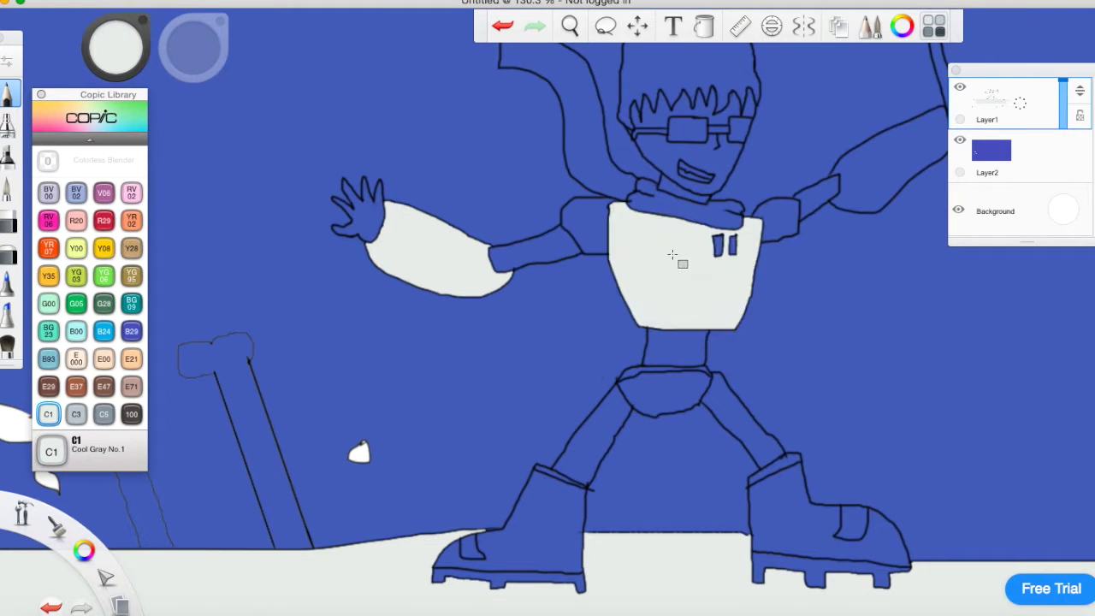
{"action": "left_click", "coordinate": [877, 181]}
{"action": "left_click", "coordinate": [502, 27]}
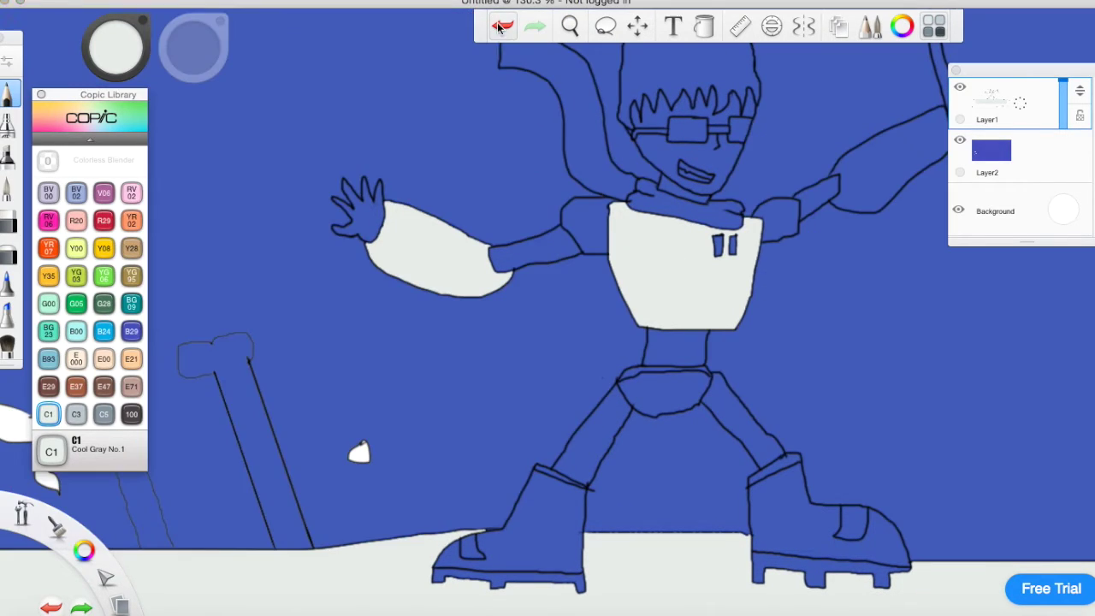
{"action": "left_click", "coordinate": [559, 524]}
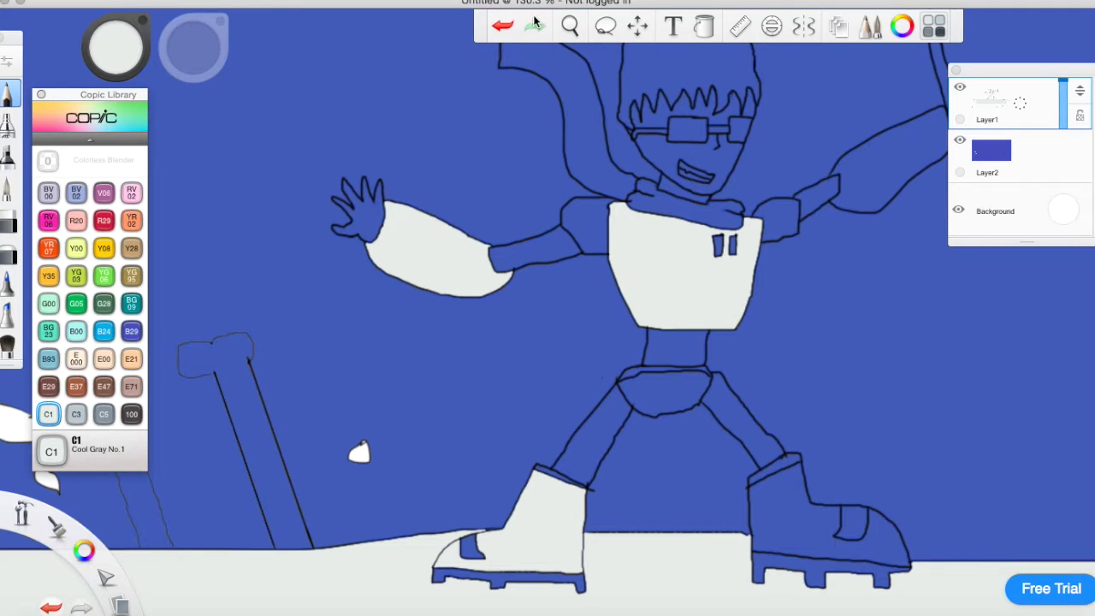
{"action": "left_click", "coordinate": [503, 27]}
{"action": "left_click", "coordinate": [665, 409]}
Step: Fill the main part of both boots with Copic R29 Lipstick Red
{"action": "left_click", "coordinate": [104, 223]}
{"action": "left_click", "coordinate": [587, 525]}
{"action": "left_click", "coordinate": [810, 536]}
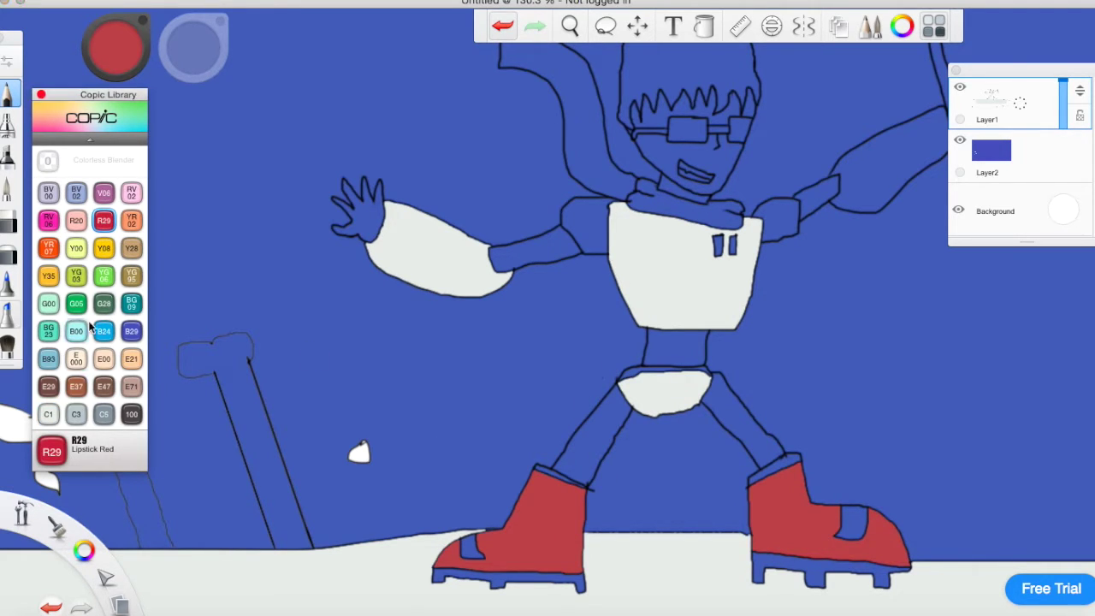
Step: Fill the cleated sole of the left boot with Copic Y00 Barium Yellow
{"action": "left_click", "coordinate": [76, 248]}
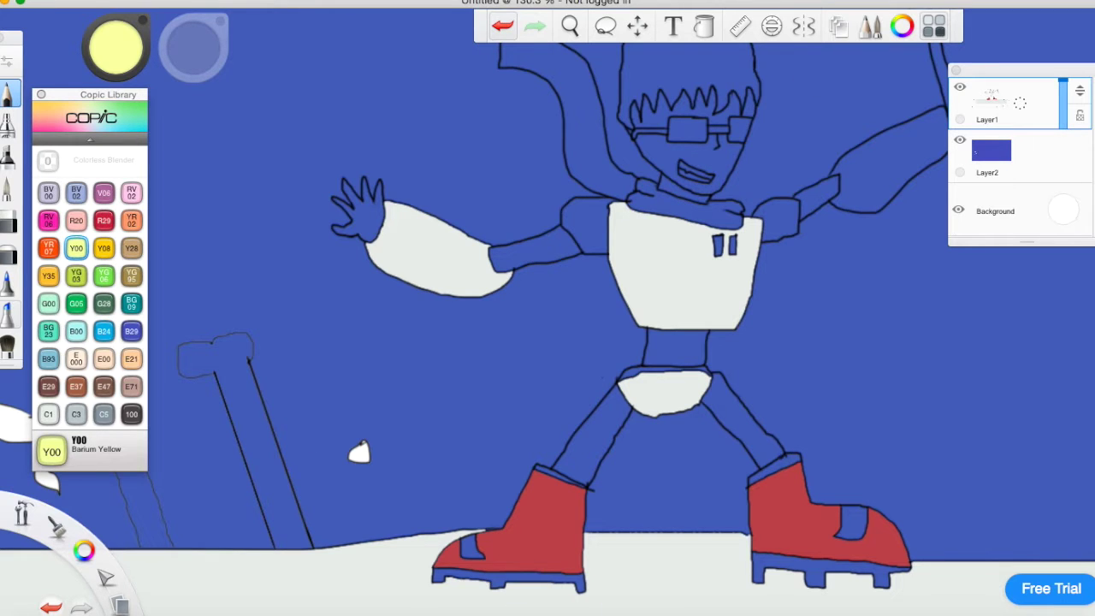
{"action": "left_click", "coordinate": [570, 27]}
{"action": "left_click_drag", "start_coordinate": [522, 469], "coordinate": [574, 244]}
{"action": "left_click_drag", "start_coordinate": [555, 347], "coordinate": [683, 301]}
{"action": "left_click", "coordinate": [557, 342]}
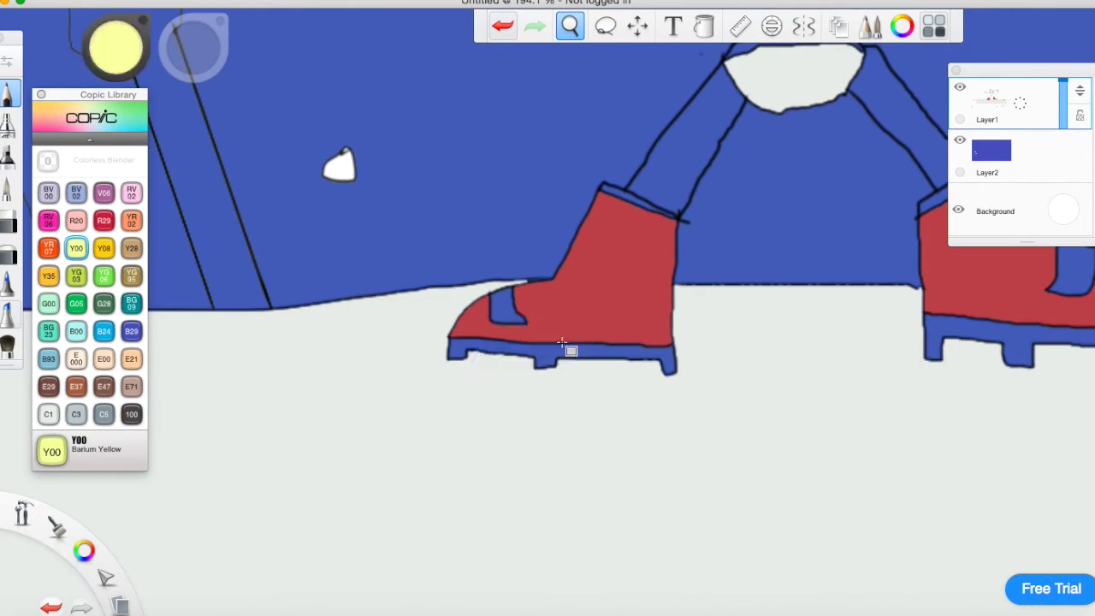
{"action": "left_click", "coordinate": [633, 349]}
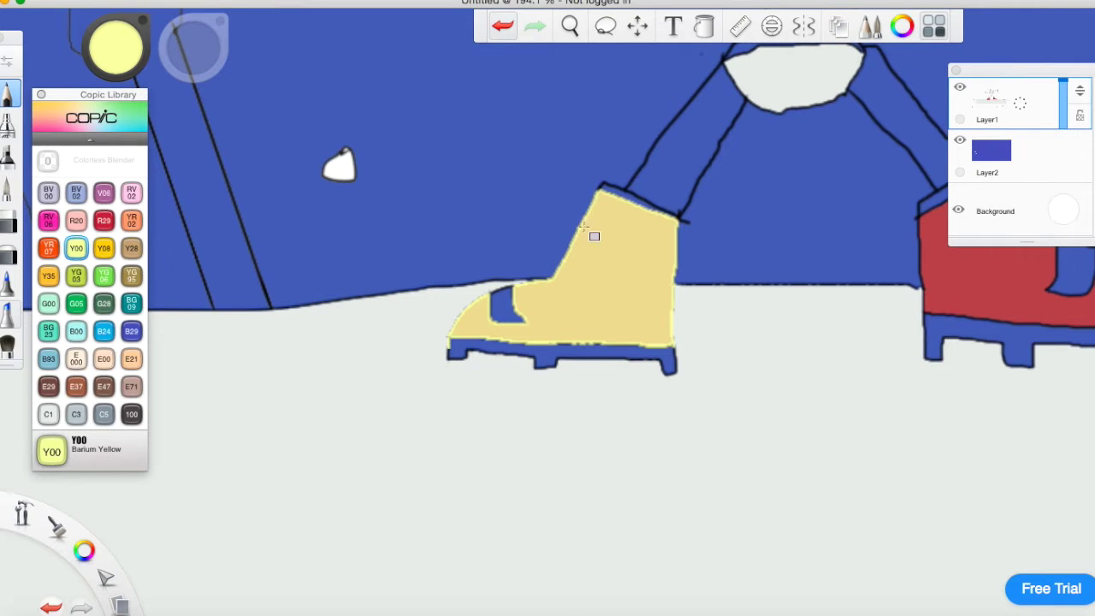
{"action": "left_click", "coordinate": [504, 30]}
{"action": "left_click", "coordinate": [571, 29]}
{"action": "left_click_drag", "start_coordinate": [665, 429], "coordinate": [756, 348]}
{"action": "left_click", "coordinate": [773, 325]}
{"action": "left_click", "coordinate": [675, 297]}
Step: Fill the sole and the cuff of the right boot with Copic Y00 Barium Yellow
{"action": "left_click", "coordinate": [570, 26]}
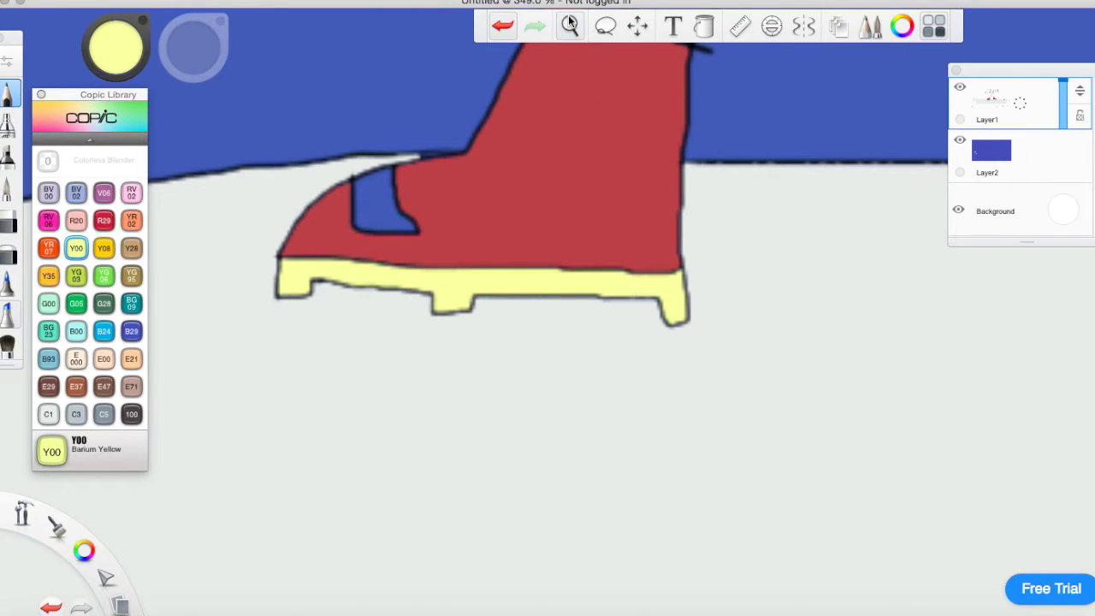
{"action": "left_click_drag", "start_coordinate": [771, 200], "coordinate": [454, 372]}
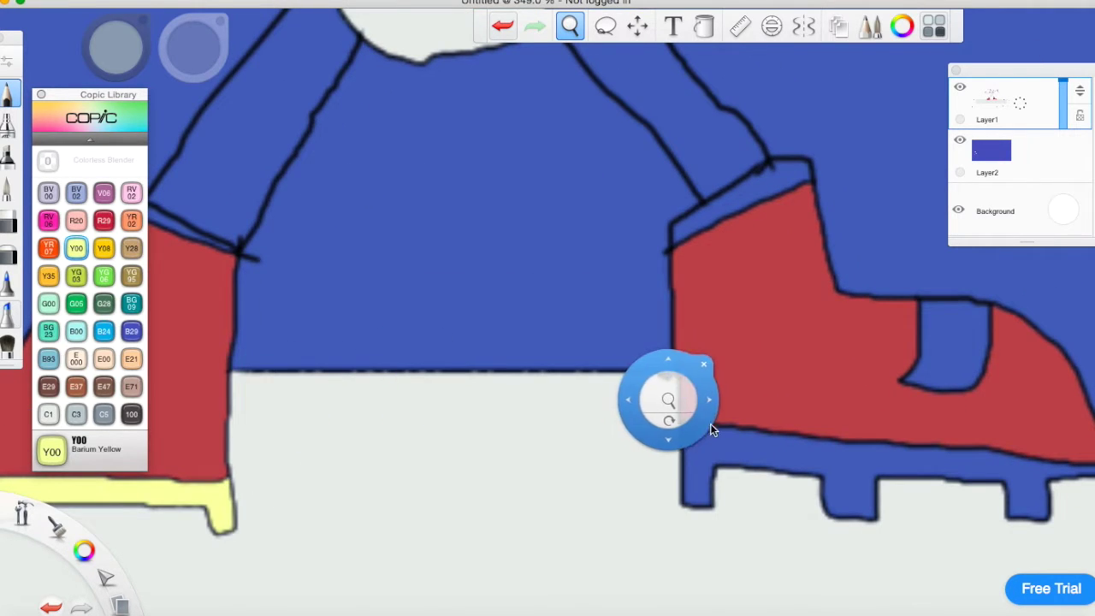
{"action": "left_click", "coordinate": [709, 459]}
{"action": "left_click", "coordinate": [757, 199]}
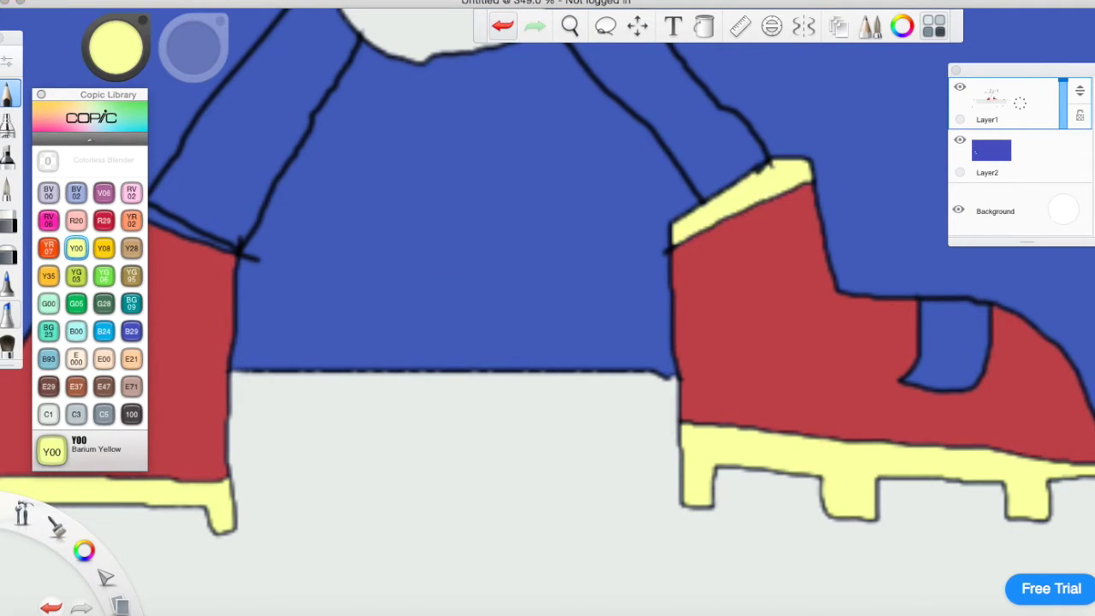
Step: Fill the narrow cuff of the left boot with Copic Y00 Barium Yellow
{"action": "left_click", "coordinate": [571, 26]}
{"action": "left_click_drag", "start_coordinate": [259, 227], "coordinate": [456, 238]}
{"action": "left_click_drag", "start_coordinate": [225, 234], "coordinate": [462, 169]}
{"action": "left_click", "coordinate": [481, 143]}
{"action": "left_click", "coordinate": [505, 163]}
{"action": "key", "text": "space"}
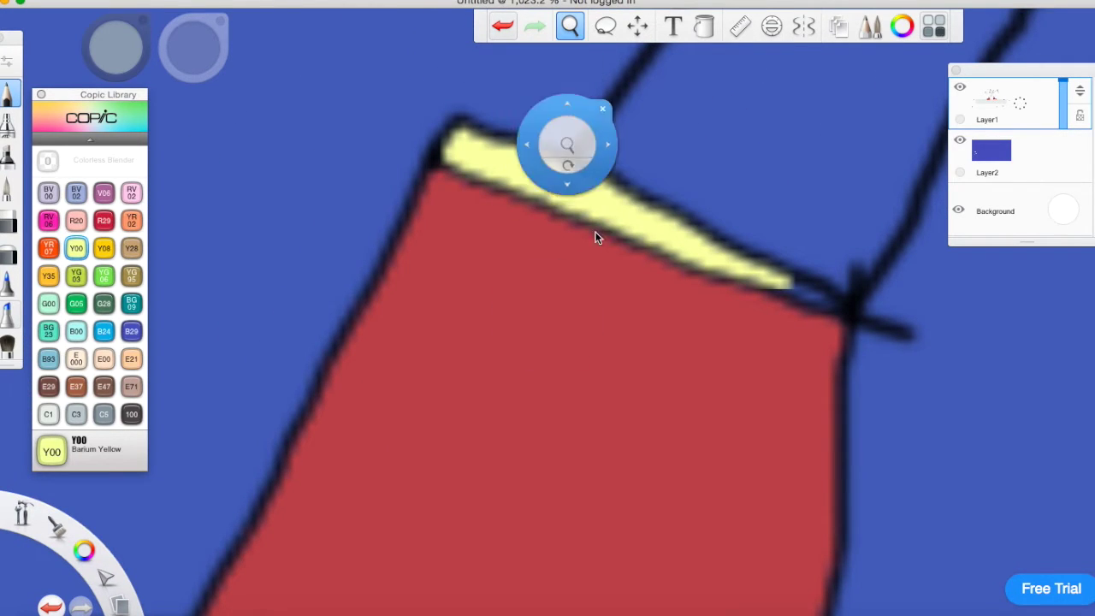
Step: Paint over the stray line end beside the left boot's cuff with B29 Ultramarine and colour the cuff's unfilled tip with Y00 Barium Yellow
{"action": "left_click", "coordinate": [132, 330]}
{"action": "left_click", "coordinate": [27, 135]}
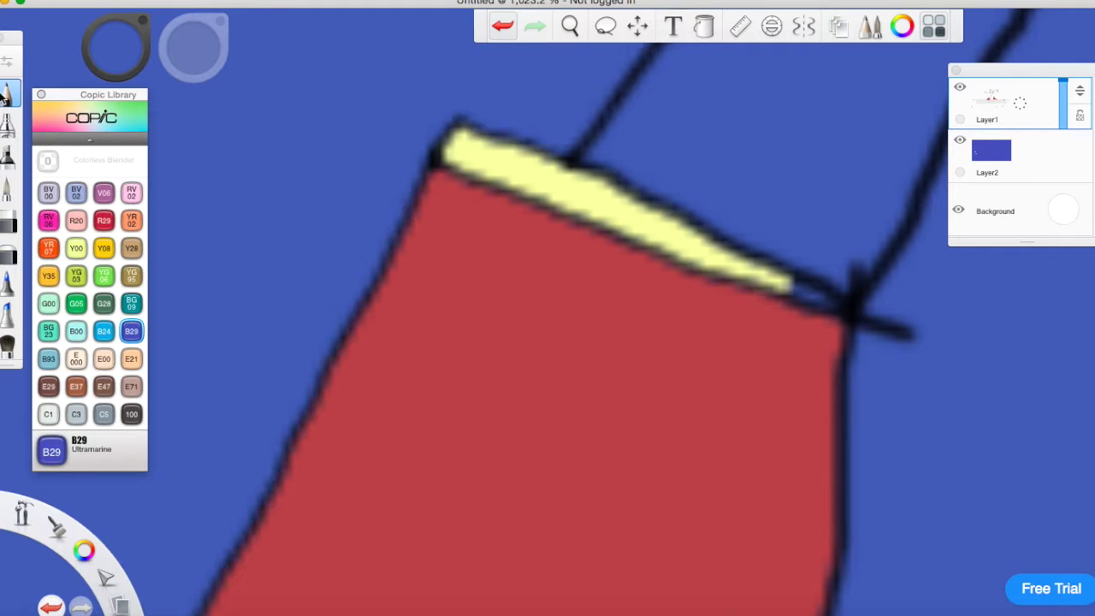
{"action": "left_click", "coordinate": [945, 346]}
{"action": "left_click", "coordinate": [507, 25]}
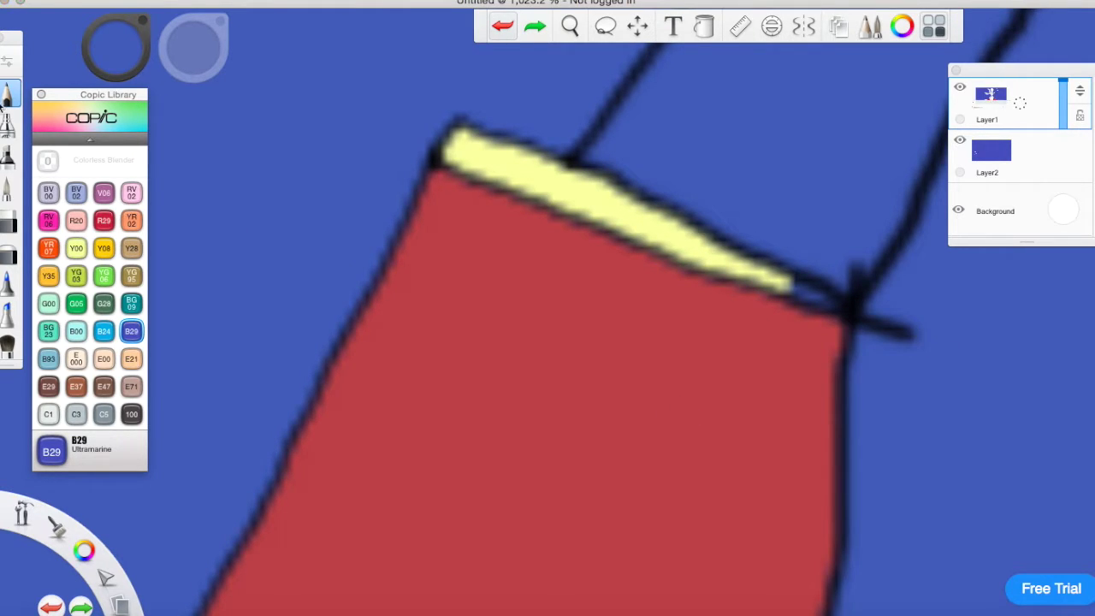
{"action": "mouse_move", "coordinate": [857, 305]}
{"action": "left_mouse_down"}
{"action": "mouse_move", "coordinate": [901, 313]}
{"action": "mouse_move", "coordinate": [914, 335]}
{"action": "left_mouse_up"}
{"action": "left_click", "coordinate": [76, 248]}
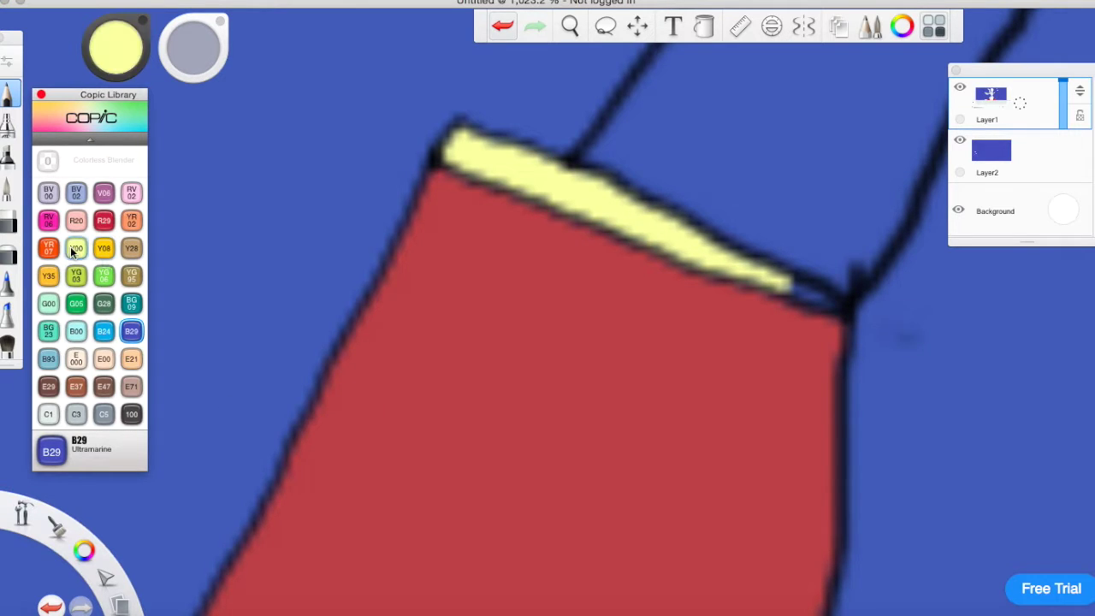
{"action": "mouse_move", "coordinate": [783, 288]}
{"action": "left_mouse_down"}
{"action": "mouse_move", "coordinate": [824, 305]}
{"action": "mouse_move", "coordinate": [778, 293]}
{"action": "left_mouse_up"}
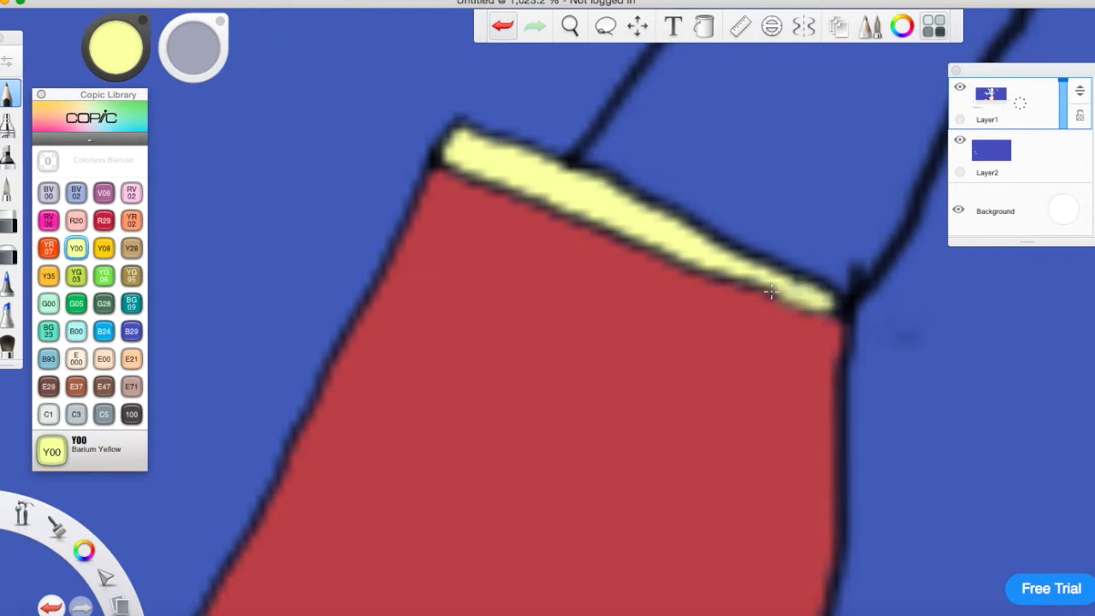
Step: Fill the character's hair and both legs above the boots with Copic 100 Black
{"action": "left_click", "coordinate": [571, 27]}
{"action": "left_click", "coordinate": [599, 240]}
{"action": "left_click_drag", "start_coordinate": [615, 219], "coordinate": [262, 296]}
{"action": "left_click_drag", "start_coordinate": [315, 269], "coordinate": [152, 458]}
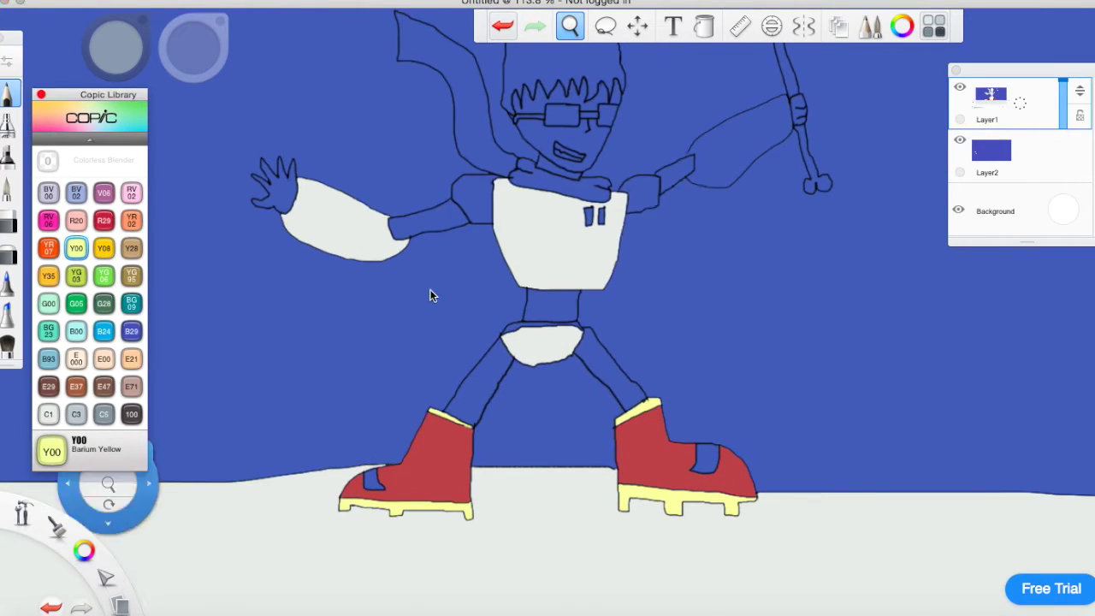
{"action": "left_click", "coordinate": [704, 27]}
{"action": "left_click", "coordinate": [133, 417]}
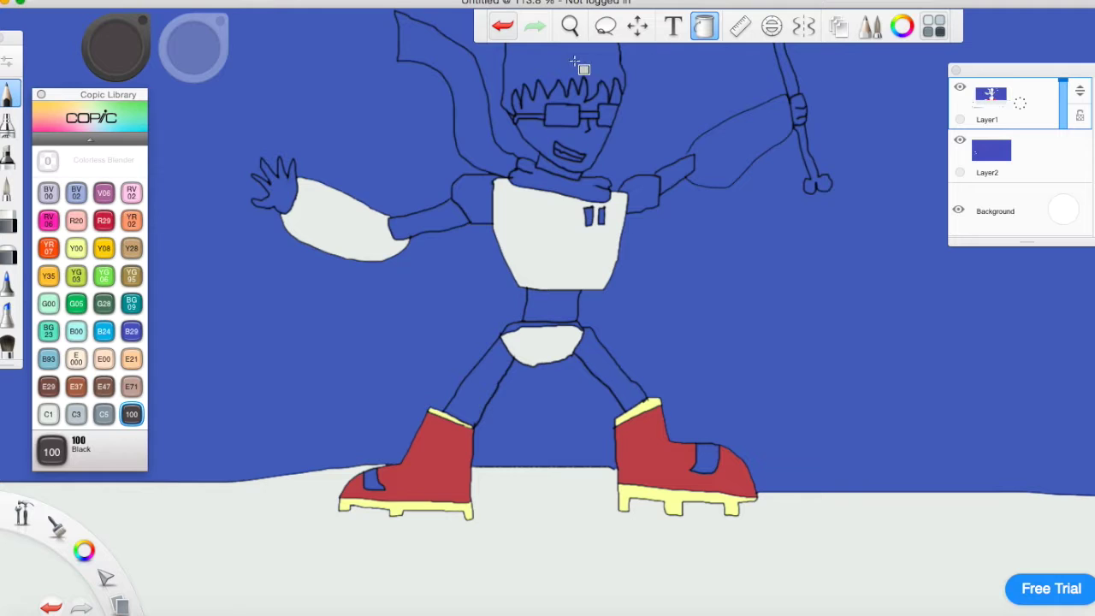
{"action": "left_click", "coordinate": [614, 60]}
{"action": "left_click", "coordinate": [503, 393]}
{"action": "left_click", "coordinate": [618, 382]}
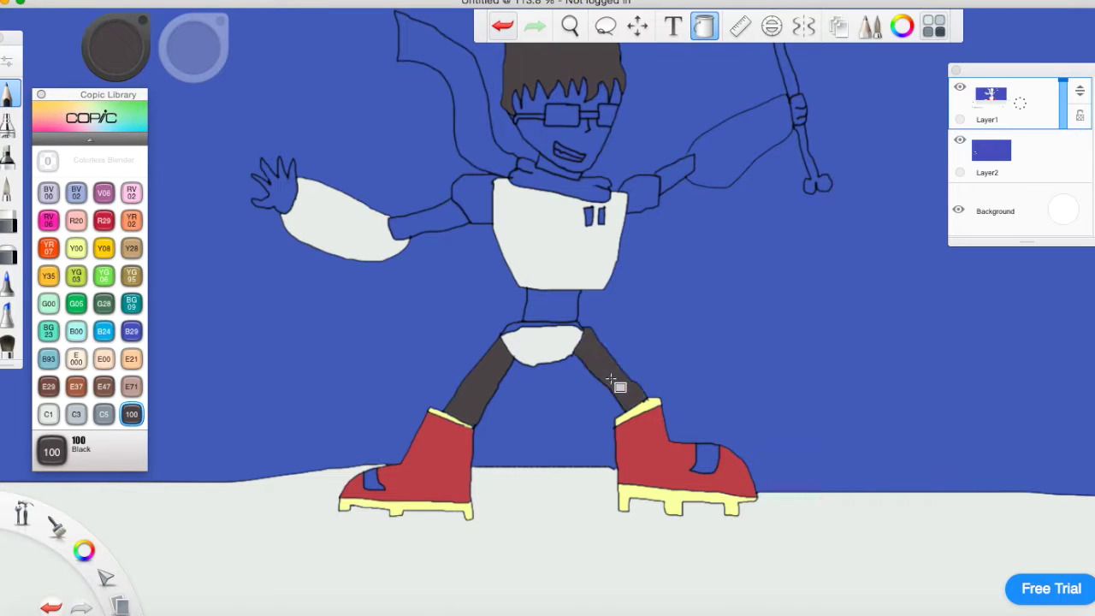
Step: Fill both upper arms between shoulder and forearm and the open hand with Copic 100 Black
{"action": "left_click", "coordinate": [452, 225]}
{"action": "left_click", "coordinate": [684, 178]}
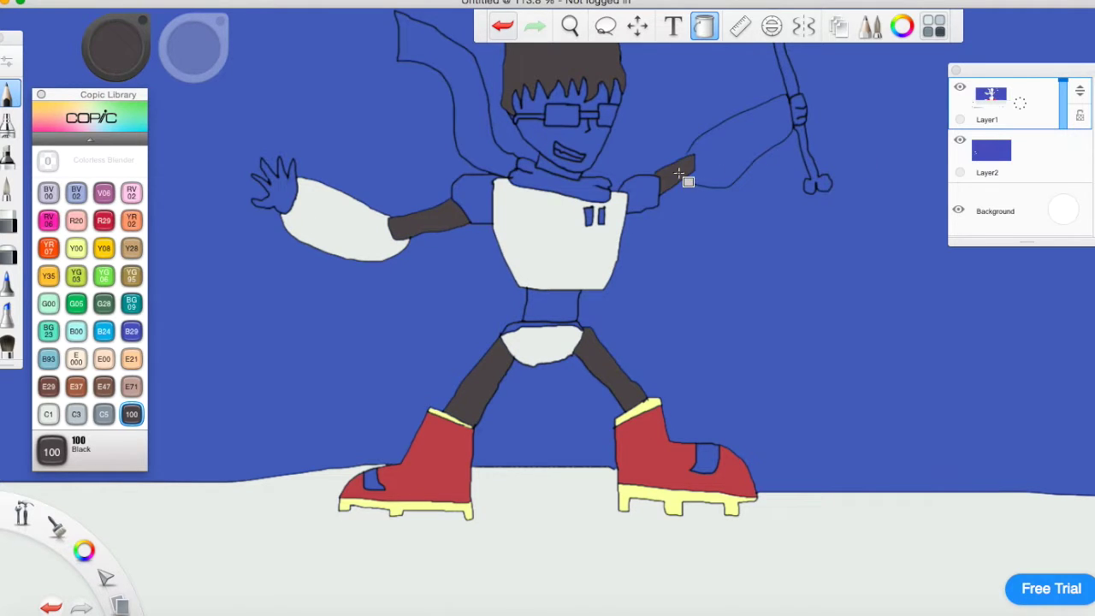
{"action": "left_click", "coordinate": [570, 25]}
{"action": "left_click_drag", "start_coordinate": [229, 163], "coordinate": [408, 104]}
{"action": "left_click", "coordinate": [420, 91]}
{"action": "left_click", "coordinate": [374, 227]}
Step: Fill the hand gripping the bone with Copic 100 Black
{"action": "left_click", "coordinate": [570, 26]}
{"action": "left_click_drag", "start_coordinate": [696, 330], "coordinate": [75, 534]}
{"action": "left_click_drag", "start_coordinate": [679, 374], "coordinate": [353, 573]}
{"action": "left_click_drag", "start_coordinate": [663, 390], "coordinate": [787, 337]}
{"action": "left_click", "coordinate": [732, 399]}
{"action": "left_click", "coordinate": [642, 441]}
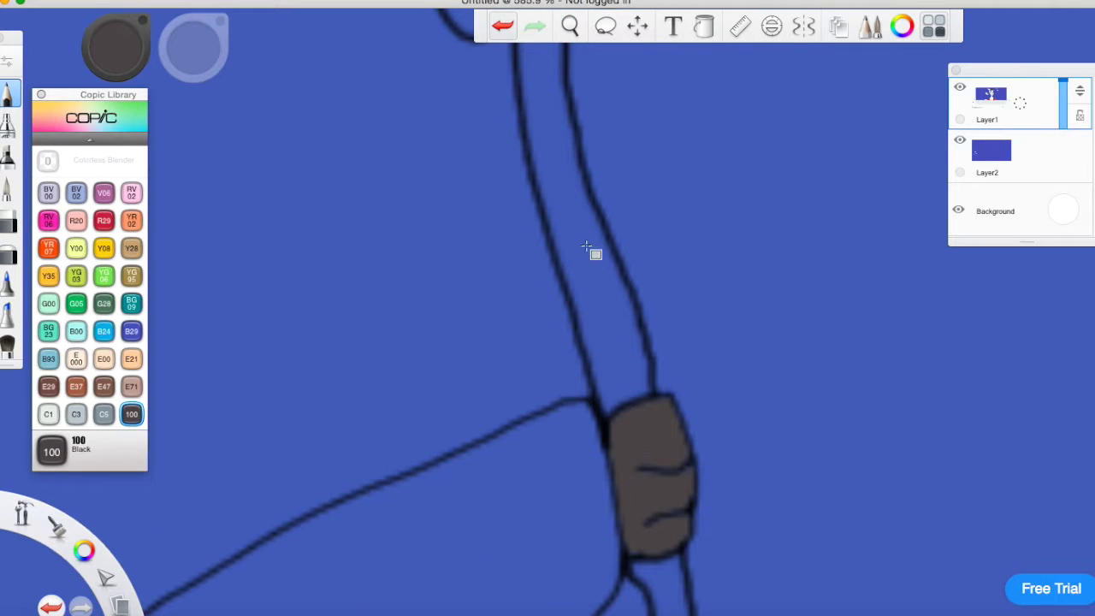
Step: Close the outline gap where the bone-holding forearm meets the upper arm with a short black pencil stroke
{"action": "left_click", "coordinate": [567, 29]}
{"action": "left_click_drag", "start_coordinate": [494, 237], "coordinate": [157, 367]}
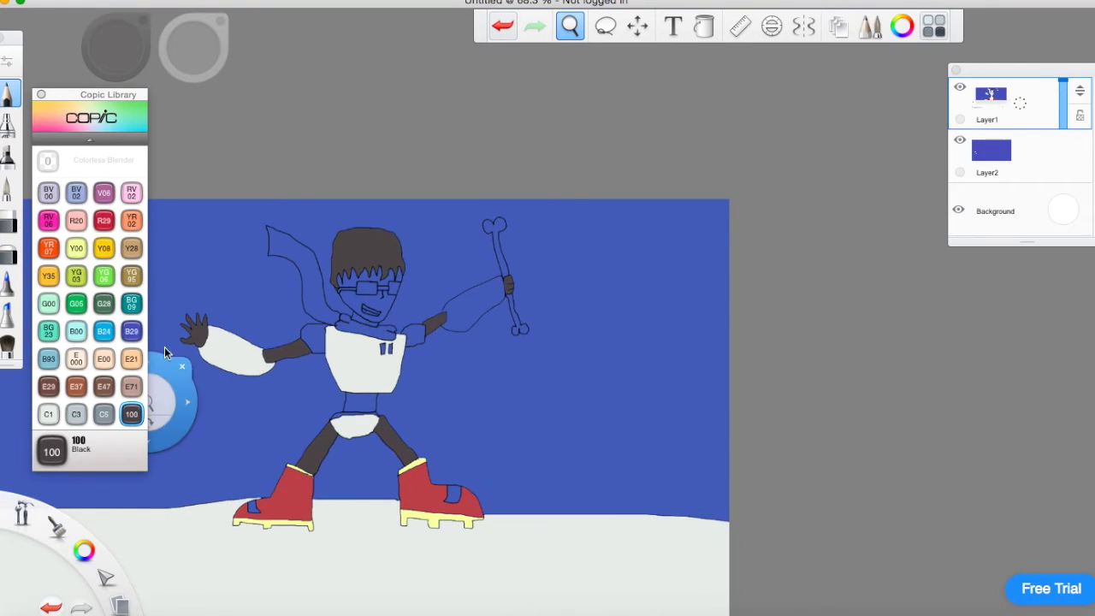
{"action": "left_click_drag", "start_coordinate": [425, 271], "coordinate": [565, 262]}
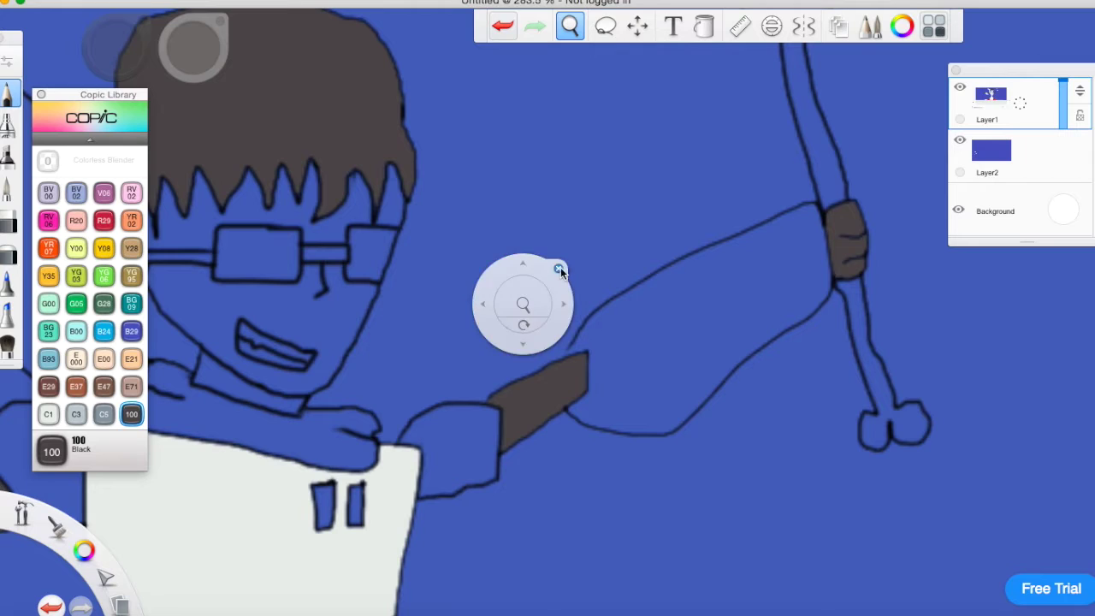
{"action": "left_click", "coordinate": [86, 550]}
{"action": "left_click", "coordinate": [86, 506]}
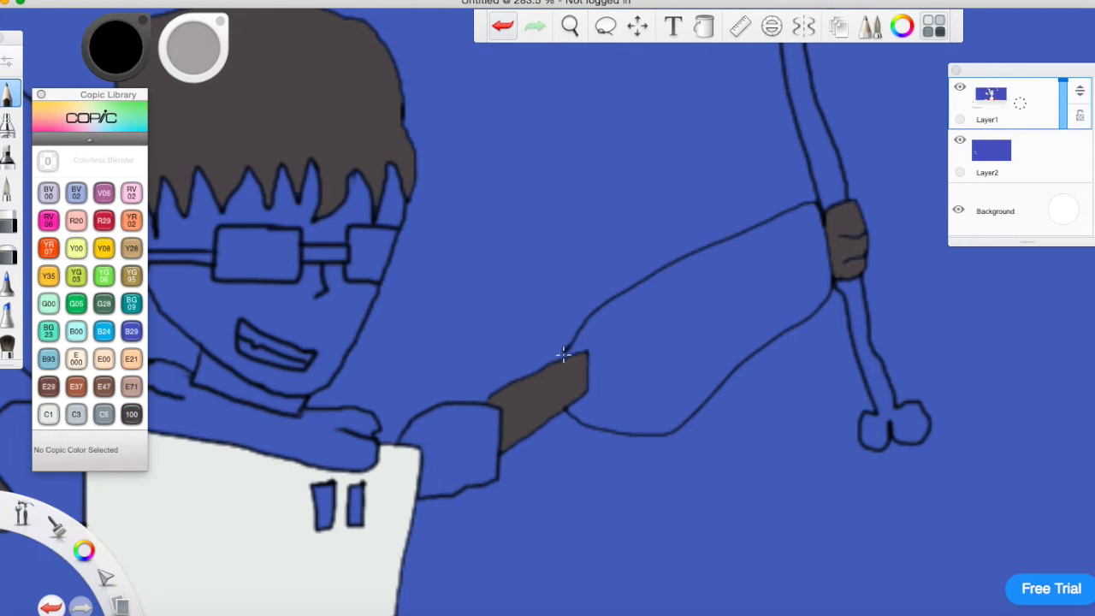
Step: Fill the forearm of the bone-holding arm with Copic C1 Cool Gray No.1
{"action": "left_click", "coordinate": [706, 28]}
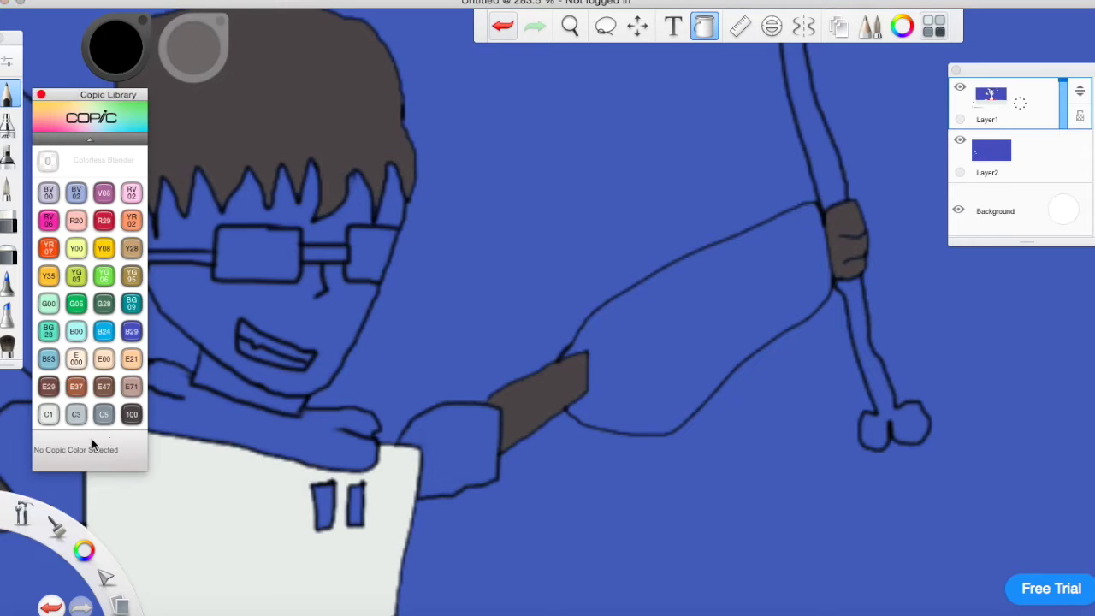
{"action": "left_click", "coordinate": [48, 415]}
{"action": "left_click", "coordinate": [740, 340]}
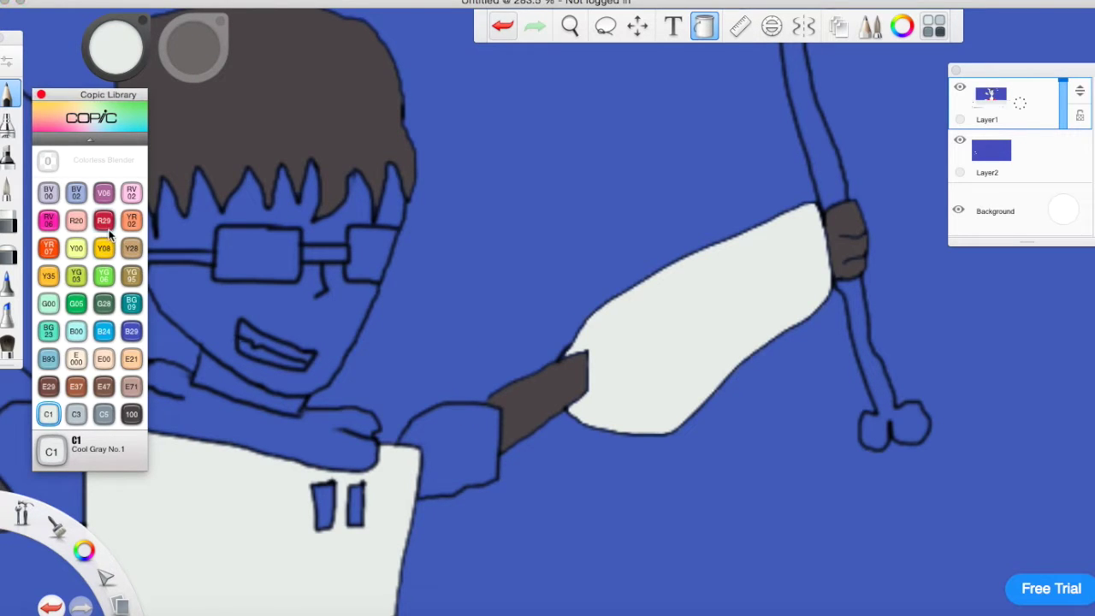
Step: Fill the scarf around the neck and its flying tail with Copic R29 Lipstick Red
{"action": "left_click", "coordinate": [104, 221]}
{"action": "left_click", "coordinate": [214, 391]}
{"action": "left_click_drag", "start_coordinate": [101, 96], "coordinate": [384, 67]}
{"action": "left_click", "coordinate": [73, 333]}
Step: Fill the face, neck and the skin areas between the hair fringes with Copic E21 Baby Skin Pink
{"action": "left_click", "coordinate": [414, 330]}
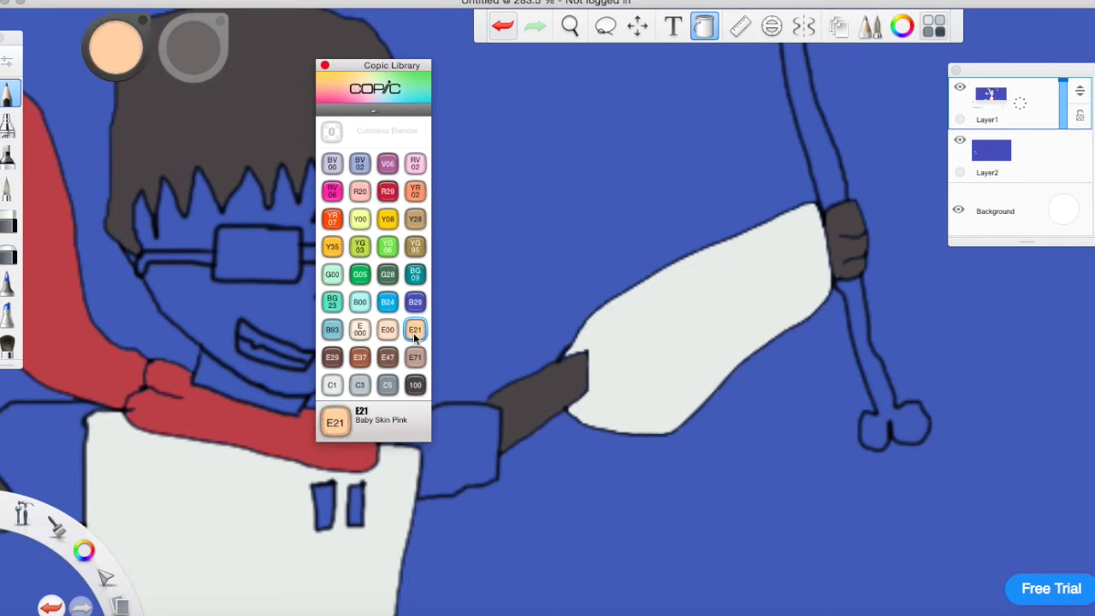
{"action": "left_click", "coordinate": [202, 323]}
{"action": "left_click", "coordinate": [206, 236]}
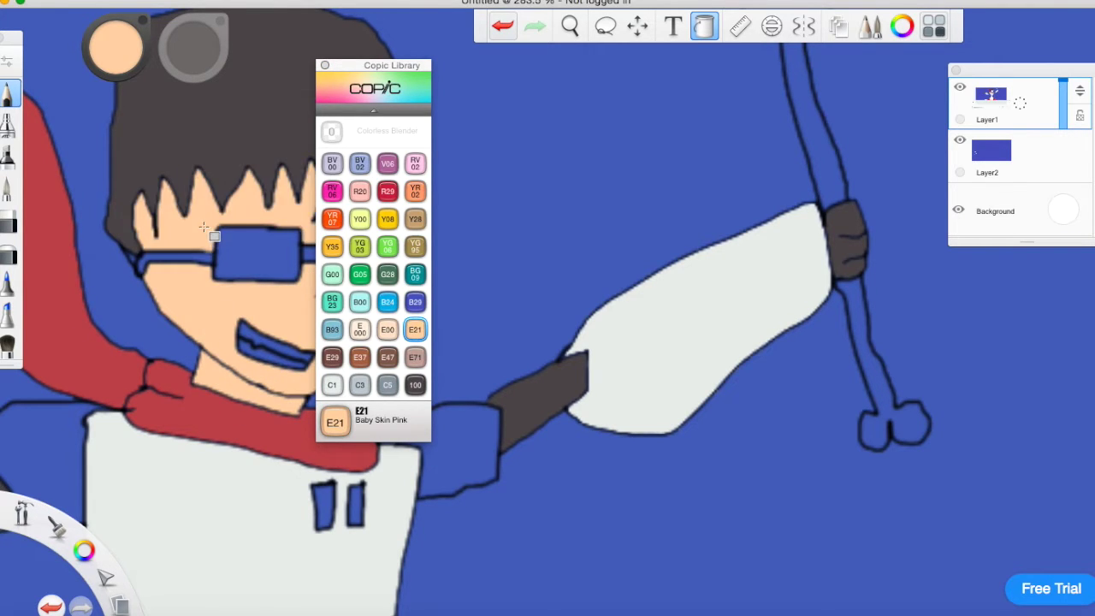
{"action": "left_click_drag", "start_coordinate": [368, 67], "coordinate": [30, 53]}
{"action": "left_click", "coordinate": [395, 216]}
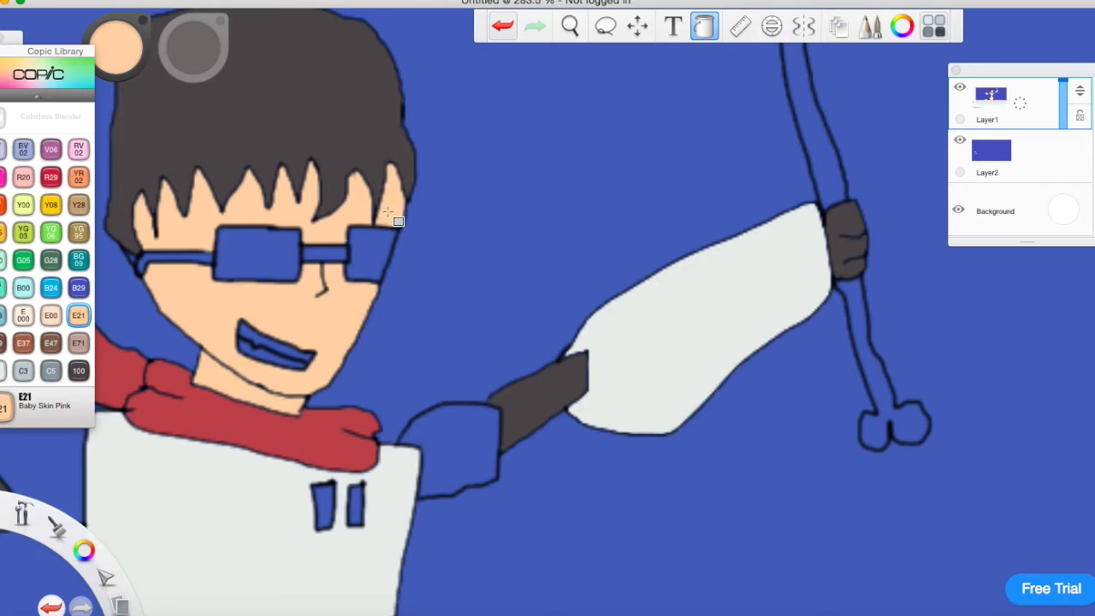
Step: Fill both lenses of the glasses with Copic C1 Cool Gray No.1
{"action": "left_click", "coordinate": [4, 372]}
{"action": "left_click", "coordinate": [274, 253]}
{"action": "left_click", "coordinate": [363, 264]}
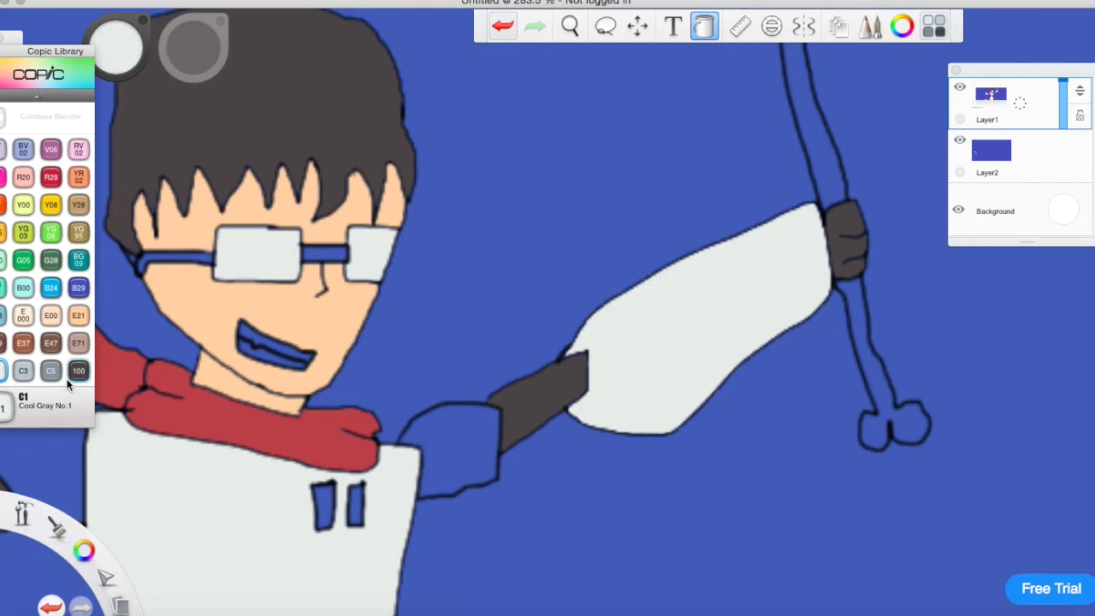
Step: Fill the side arm of the glasses with Copic 100 Black
{"action": "left_click", "coordinate": [78, 371]}
{"action": "left_click", "coordinate": [570, 26]}
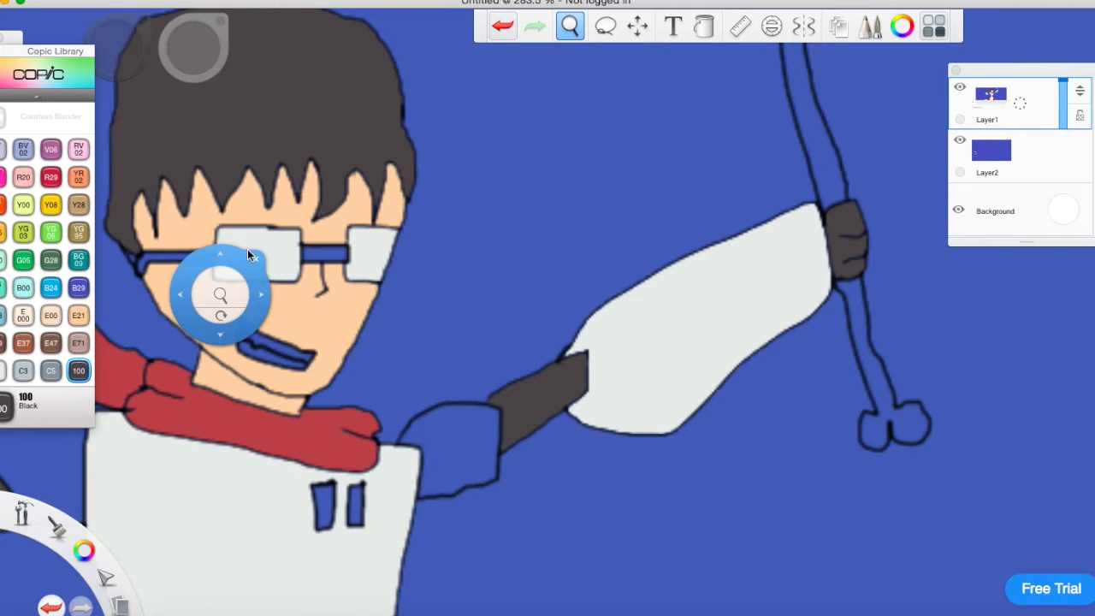
{"action": "left_click_drag", "start_coordinate": [146, 256], "coordinate": [329, 190]}
{"action": "left_click", "coordinate": [363, 163]}
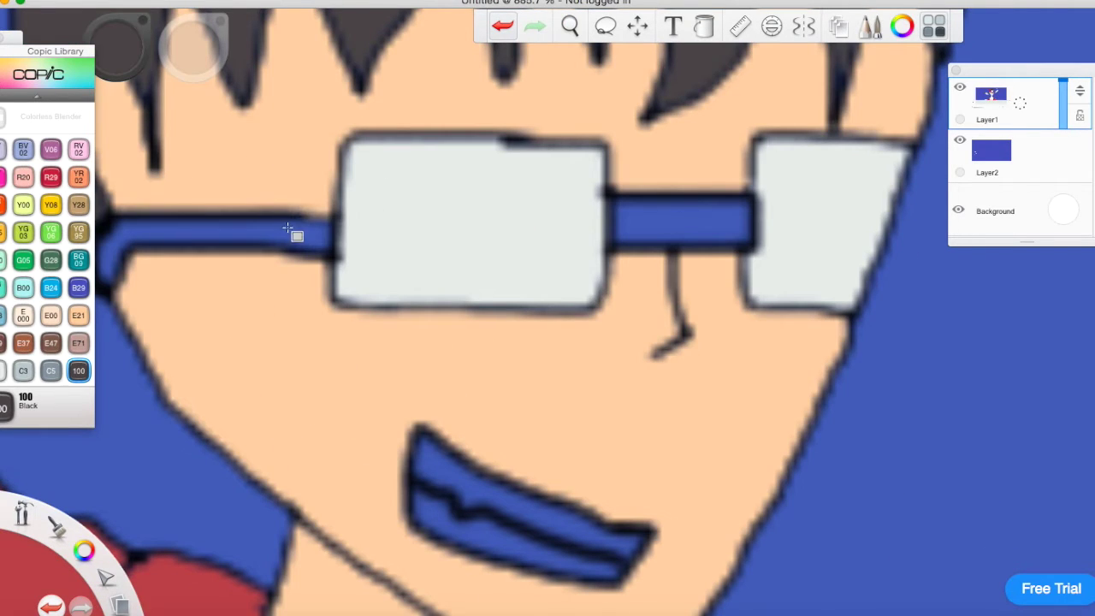
{"action": "left_click", "coordinate": [295, 237]}
Step: Fill both shoulder sleeves with Copic Y08 Acid Yellow
{"action": "left_click", "coordinate": [570, 26]}
{"action": "left_click_drag", "start_coordinate": [570, 298], "coordinate": [352, 322]}
{"action": "left_click", "coordinate": [373, 288]}
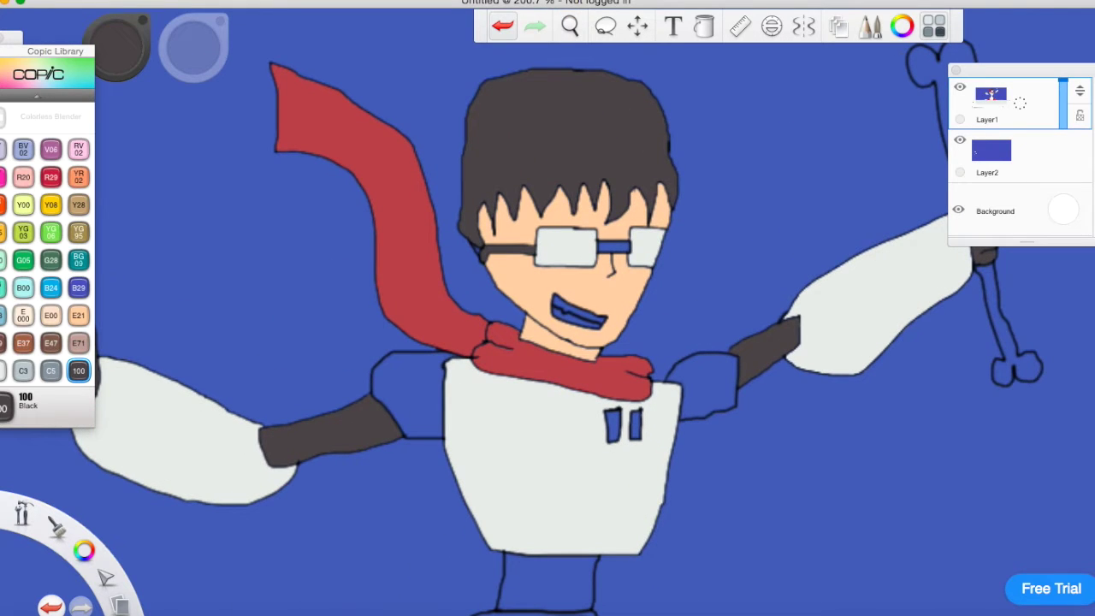
{"action": "left_click", "coordinate": [52, 211]}
{"action": "left_click", "coordinate": [412, 396]}
{"action": "left_click", "coordinate": [714, 396]}
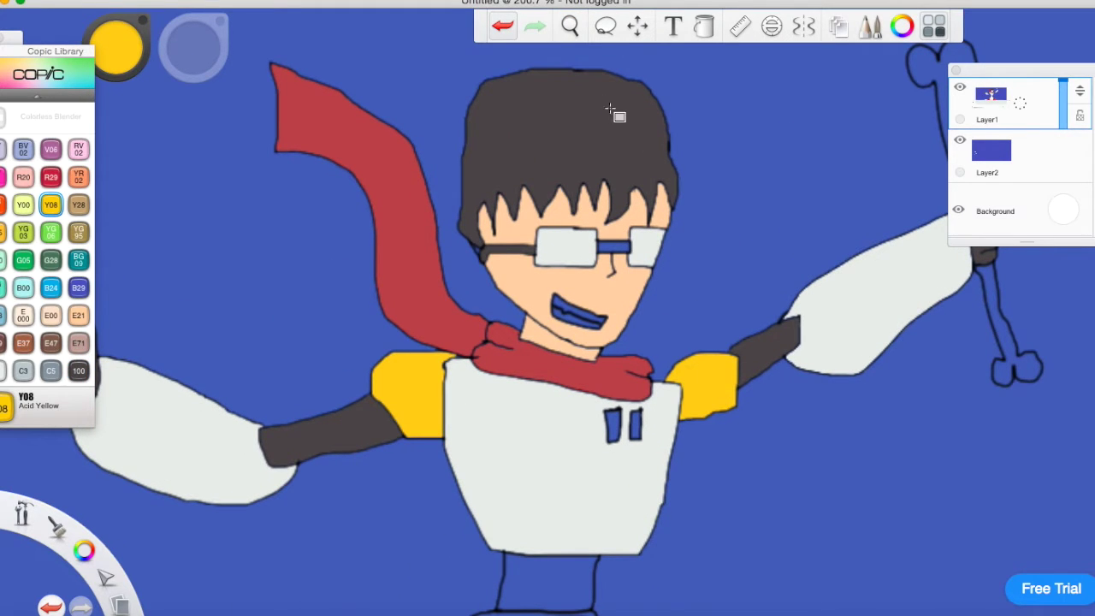
Step: Fill the parts of the held bone above and below the hand with Copic C1 Cool Gray No.1
{"action": "left_click", "coordinate": [570, 26]}
{"action": "left_click_drag", "start_coordinate": [726, 182], "coordinate": [345, 253]}
{"action": "left_click_drag", "start_coordinate": [493, 233], "coordinate": [573, 201]}
{"action": "left_click_drag", "start_coordinate": [590, 182], "coordinate": [591, 182]}
{"action": "left_click", "coordinate": [3, 370]}
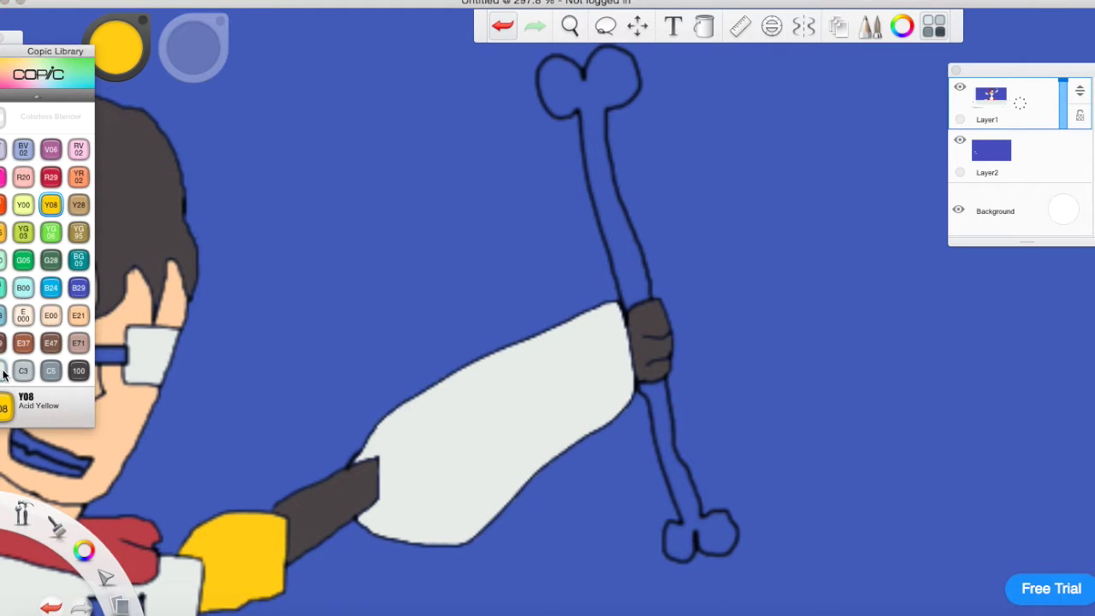
{"action": "left_click", "coordinate": [728, 535]}
{"action": "left_click", "coordinate": [633, 268]}
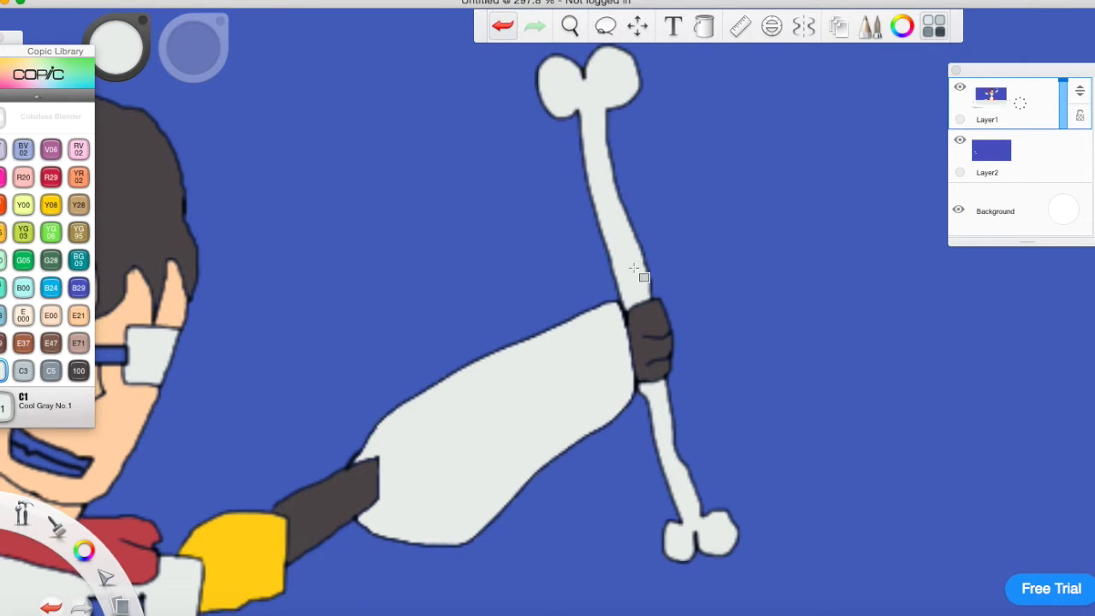
Step: Check what Layer2 contributes to the whole picture by toggling its visibility, and return to Layer1
{"action": "left_click", "coordinate": [569, 26]}
{"action": "left_click_drag", "start_coordinate": [591, 197], "coordinate": [399, 282]}
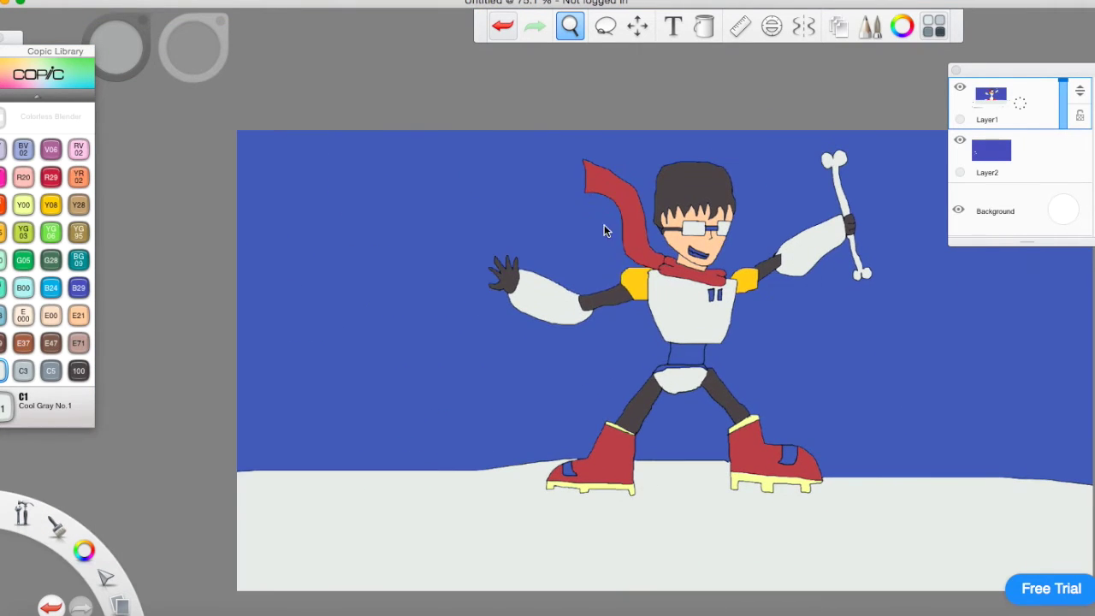
{"action": "left_click", "coordinate": [437, 247]}
{"action": "left_click", "coordinate": [994, 150]}
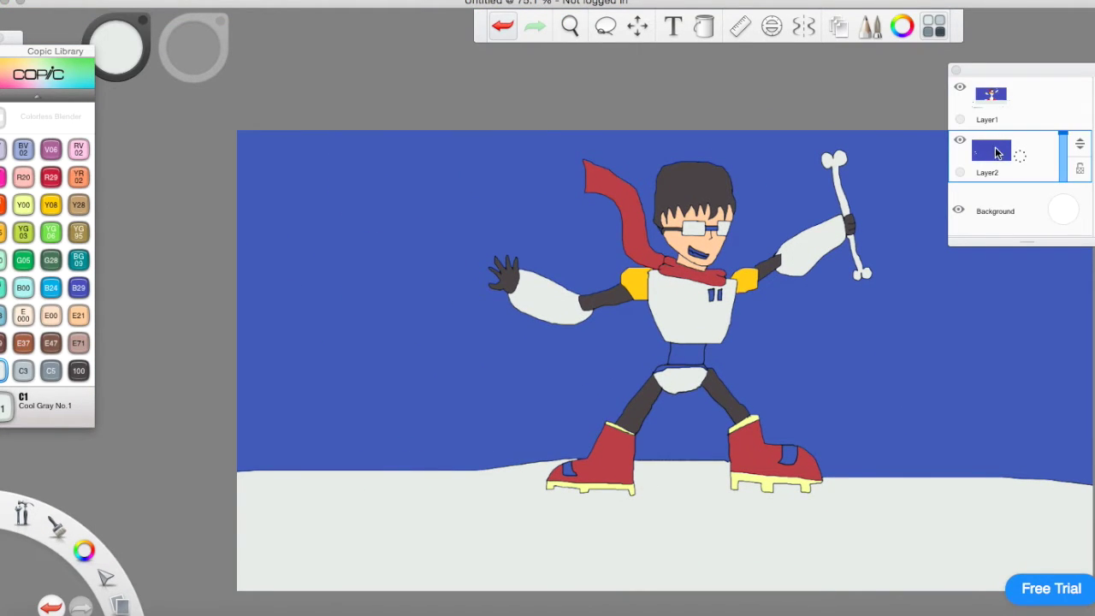
{"action": "left_click", "coordinate": [960, 141]}
{"action": "left_click", "coordinate": [960, 142]}
{"action": "left_click", "coordinate": [960, 141]}
{"action": "left_click", "coordinate": [960, 142]}
{"action": "left_click", "coordinate": [972, 113]}
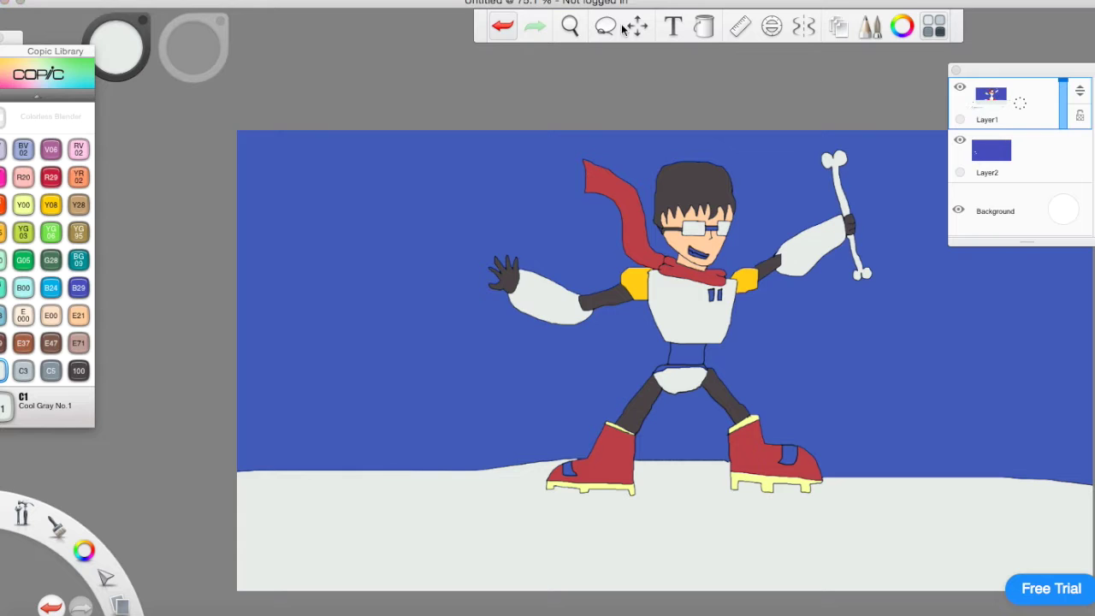
Step: Fill the upper and lower teeth areas of the mouth with Copic C1 Cool Gray No.1
{"action": "left_click", "coordinate": [570, 27]}
{"action": "left_click", "coordinate": [677, 283]}
{"action": "left_click_drag", "start_coordinate": [686, 267], "coordinate": [702, 217]}
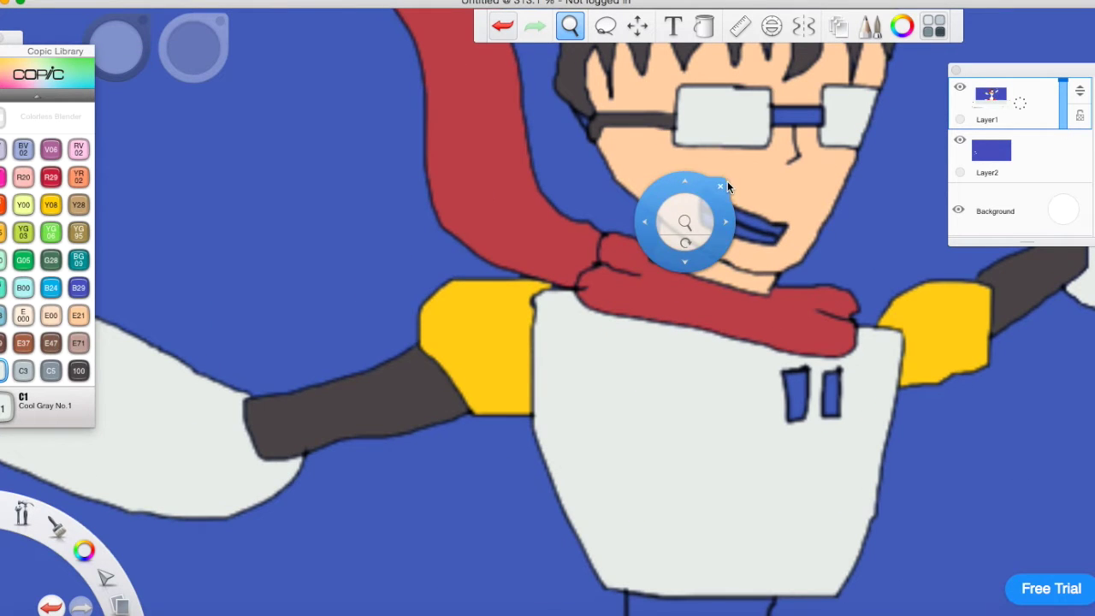
{"action": "left_click", "coordinate": [722, 184]}
{"action": "left_click", "coordinate": [571, 27]}
{"action": "left_click", "coordinate": [754, 176]}
{"action": "left_click_drag", "start_coordinate": [758, 178], "coordinate": [660, 276]}
{"action": "left_click", "coordinate": [698, 239]}
{"action": "left_click_drag", "start_coordinate": [711, 242], "coordinate": [705, 262]}
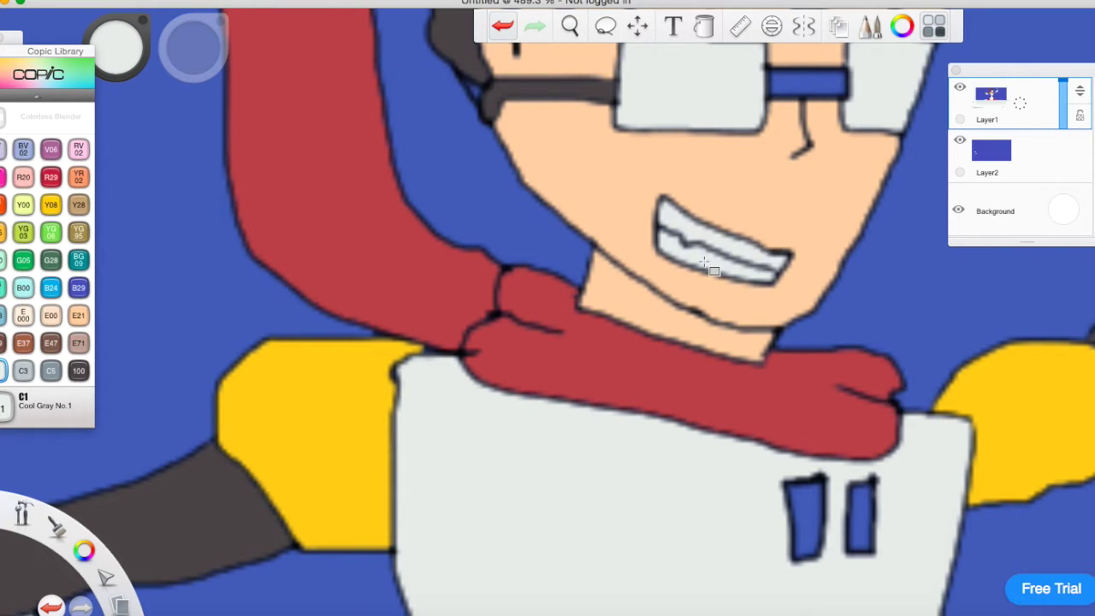
Step: Try to fill the narrow belt above the hips with Copic Y08 Acid Yellow
{"action": "left_click", "coordinate": [571, 25]}
{"action": "left_click_drag", "start_coordinate": [618, 157], "coordinate": [368, 298]}
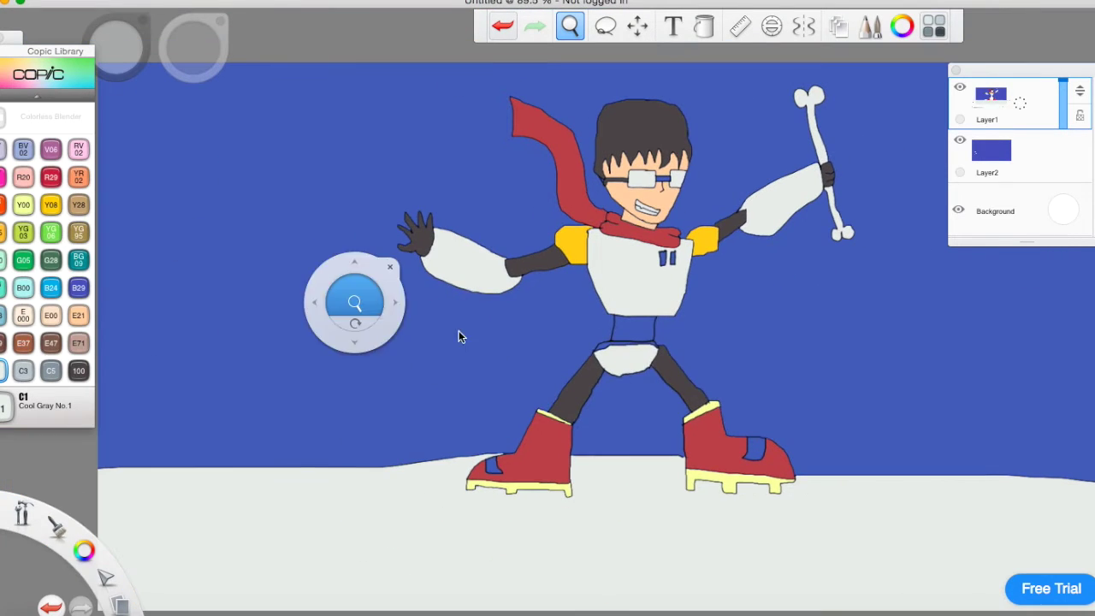
{"action": "left_click", "coordinate": [570, 376]}
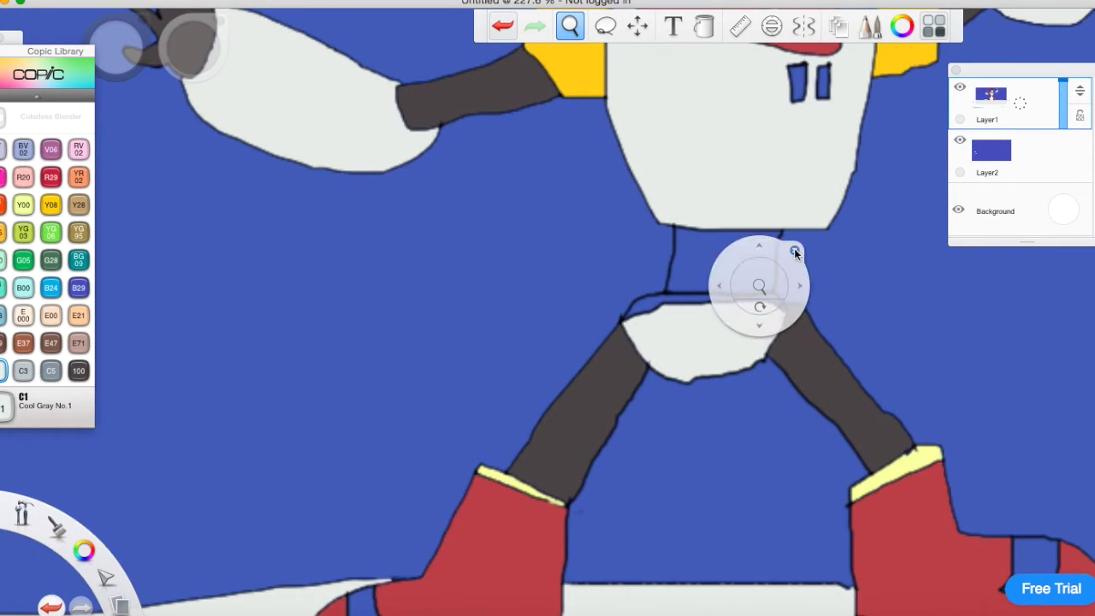
{"action": "left_click", "coordinate": [51, 204]}
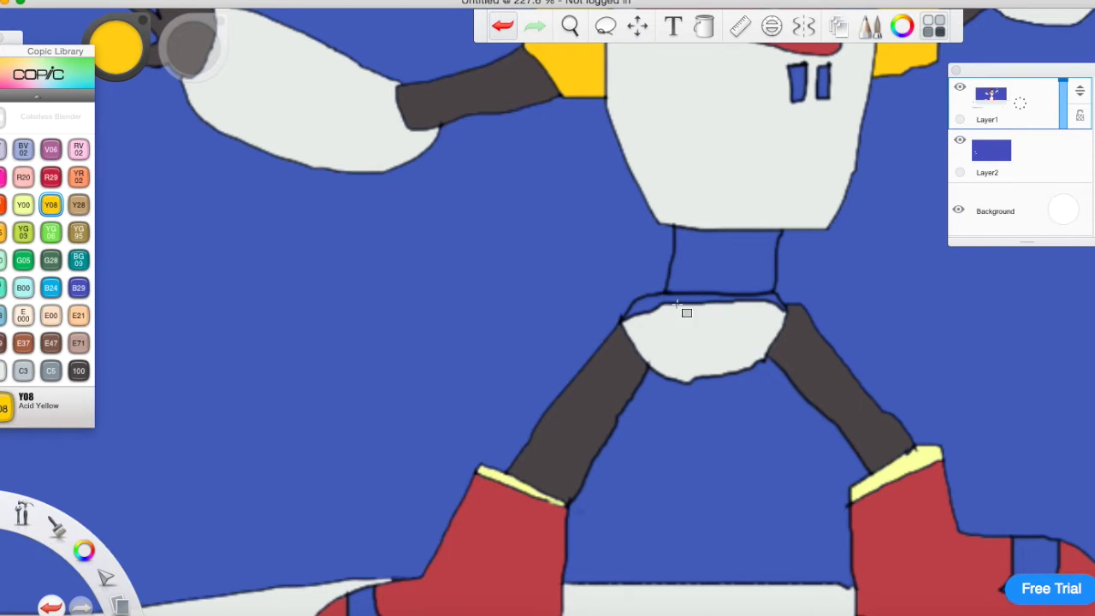
{"action": "left_click", "coordinate": [645, 312]}
{"action": "left_click", "coordinate": [502, 25]}
Step: Fill the waist between the torso and the belt with Copic 100 Black
{"action": "left_click", "coordinate": [78, 370]}
{"action": "left_click", "coordinate": [749, 259]}
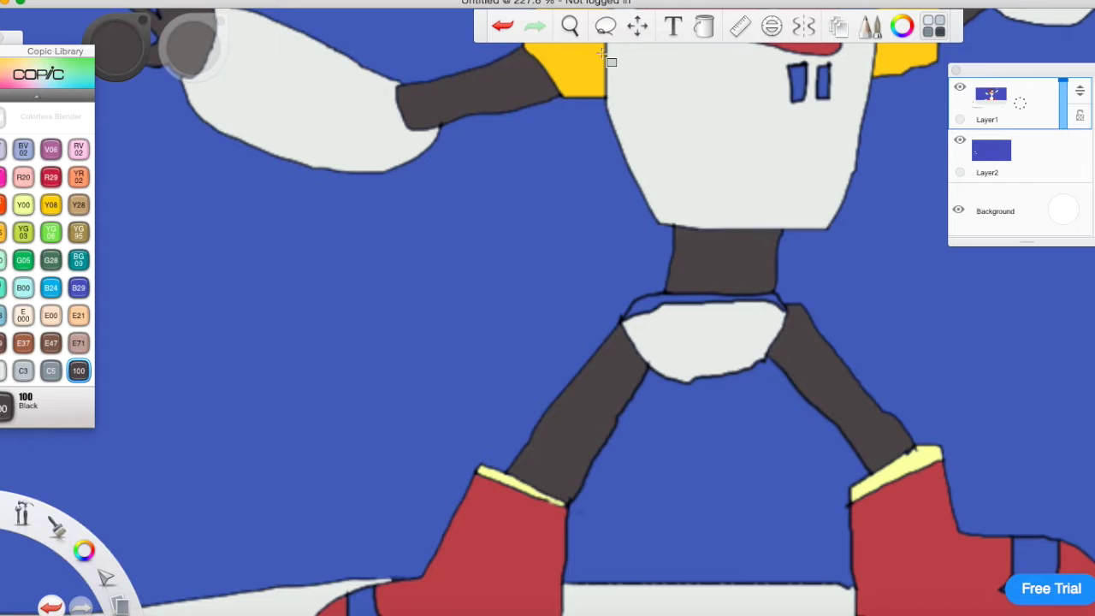
Step: Fill the narrow belt above the hips with Copic Y08 Acid Yellow
{"action": "left_click", "coordinate": [571, 26]}
{"action": "left_click_drag", "start_coordinate": [761, 297], "coordinate": [762, 399]}
{"action": "left_click_drag", "start_coordinate": [585, 310], "coordinate": [586, 310]}
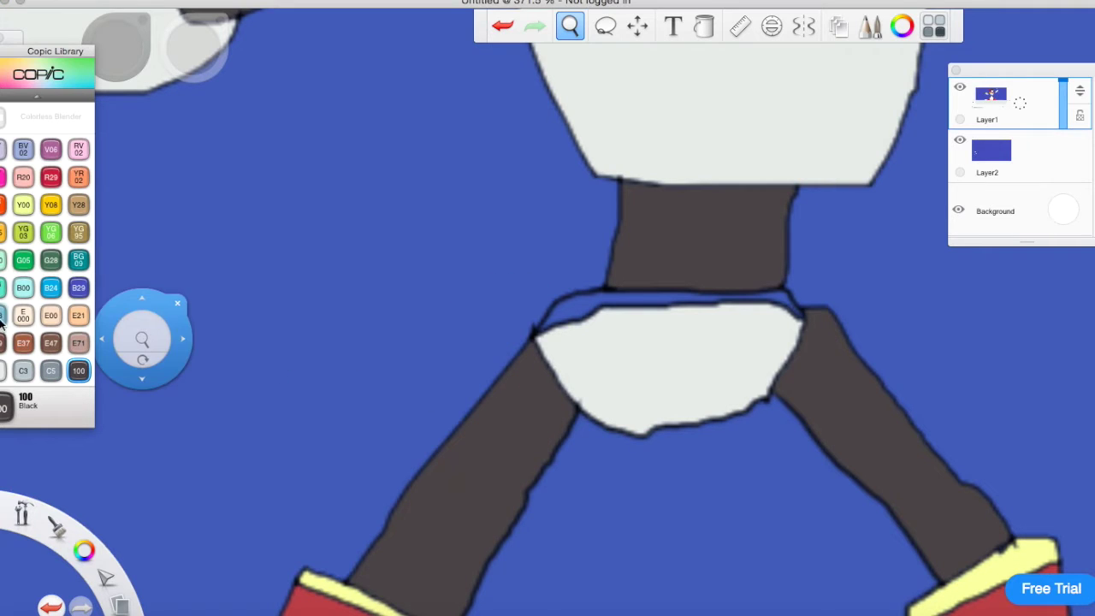
{"action": "left_click", "coordinate": [47, 206]}
{"action": "left_click", "coordinate": [676, 26]}
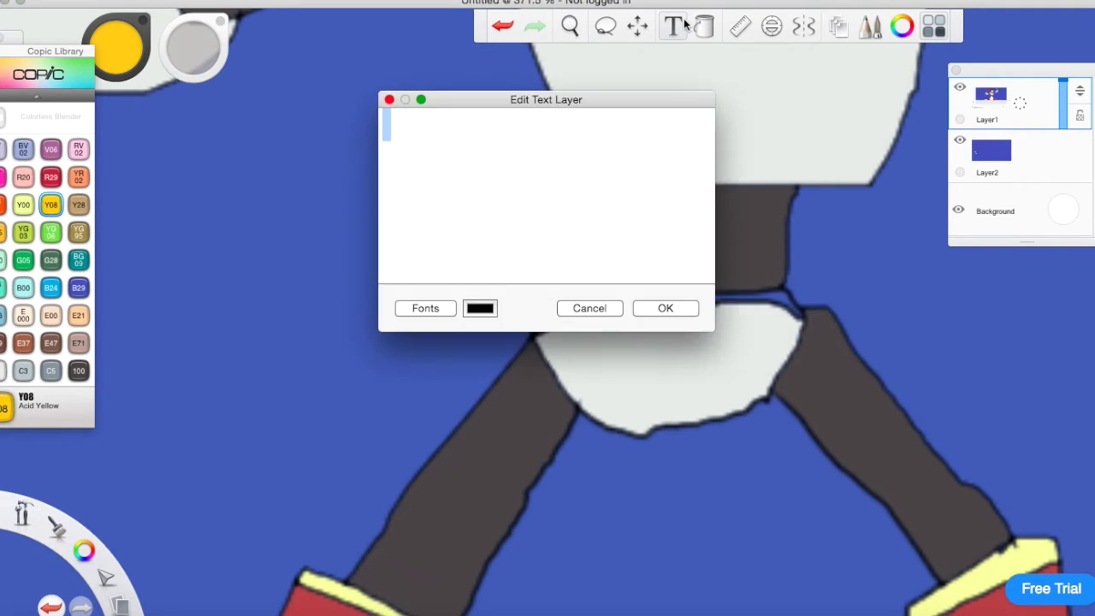
{"action": "left_click", "coordinate": [389, 100]}
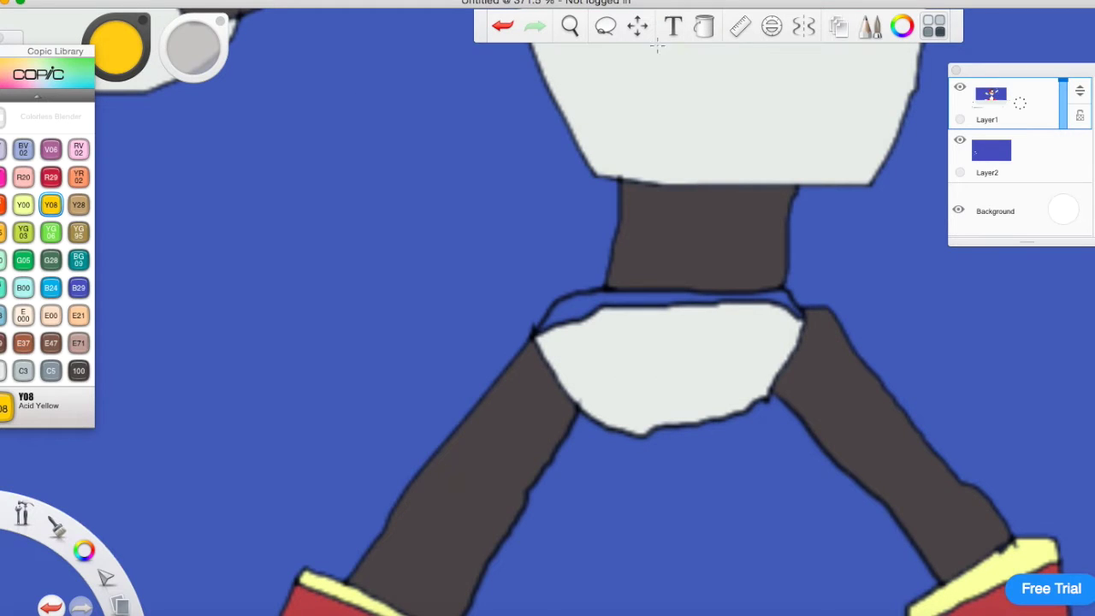
{"action": "left_click", "coordinate": [703, 25]}
{"action": "left_click", "coordinate": [583, 315]}
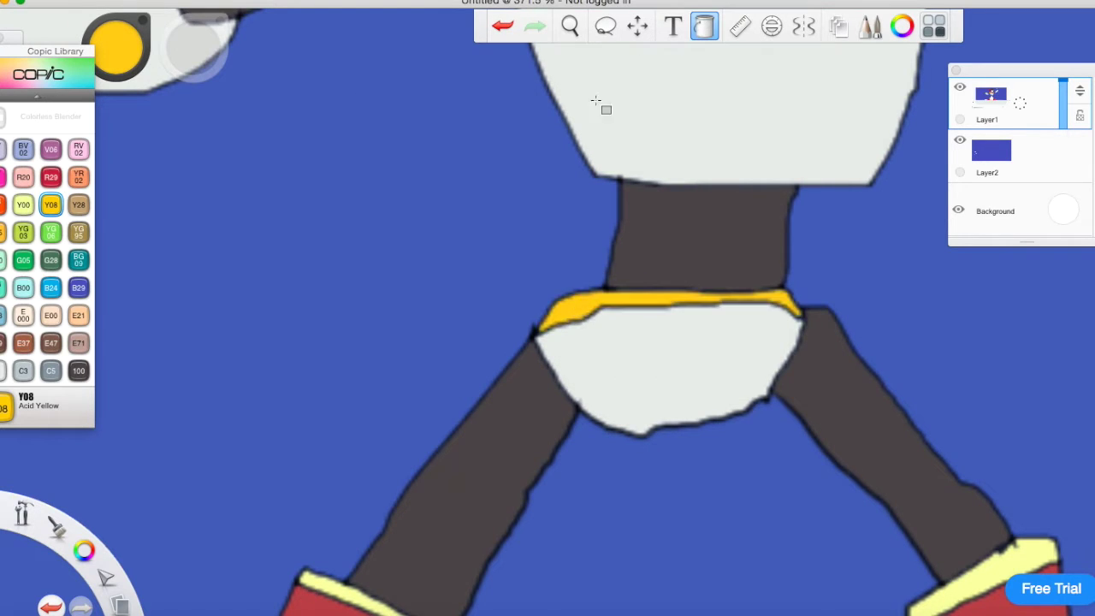
Step: Bring the whole figure back into view and move the Copic Library clear of the brush palette
{"action": "left_click", "coordinate": [569, 25]}
{"action": "left_click_drag", "start_coordinate": [602, 190], "coordinate": [276, 225]}
{"action": "left_click_drag", "start_coordinate": [271, 185], "coordinate": [441, 307]}
{"action": "left_click", "coordinate": [457, 295]}
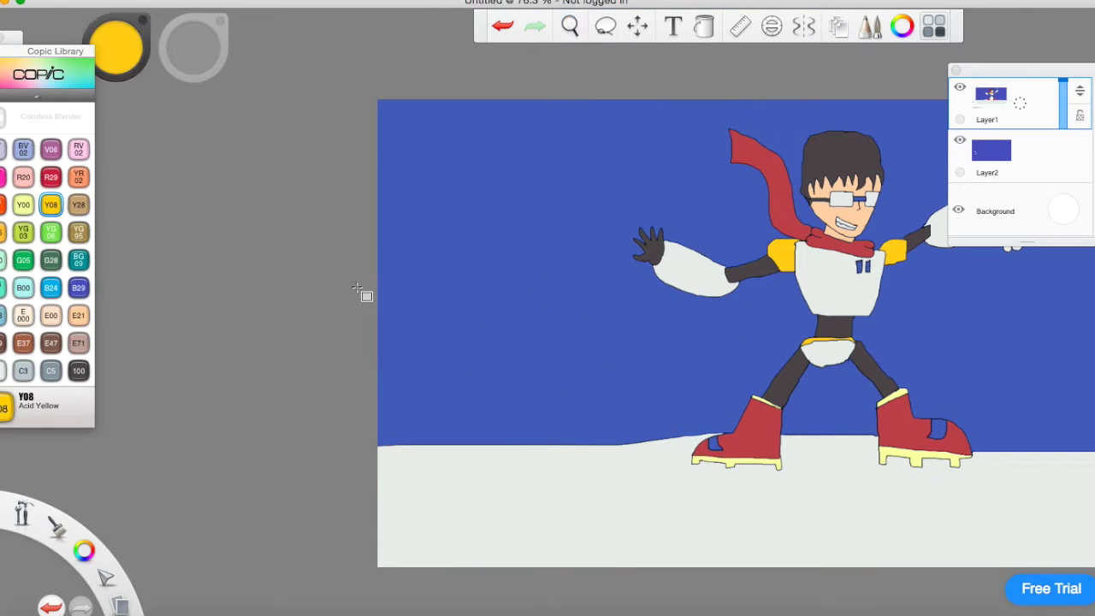
{"action": "left_click_drag", "start_coordinate": [30, 56], "coordinate": [269, 59]}
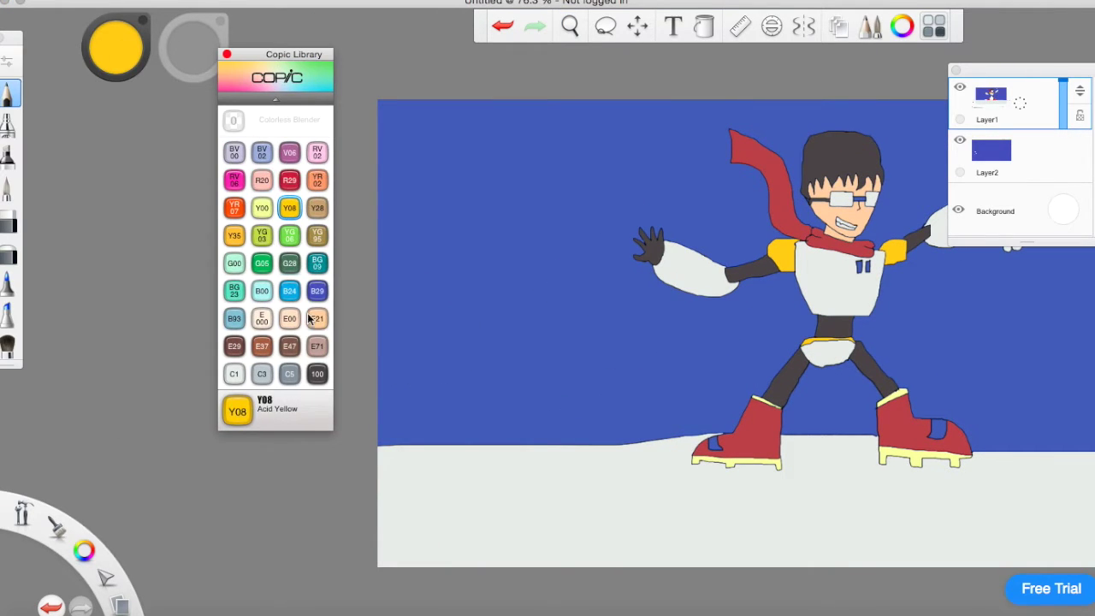
Step: Try to paint a white bone rising from the ground beside the character with the Paintbrush at size 28.4
{"action": "left_click", "coordinate": [316, 374]}
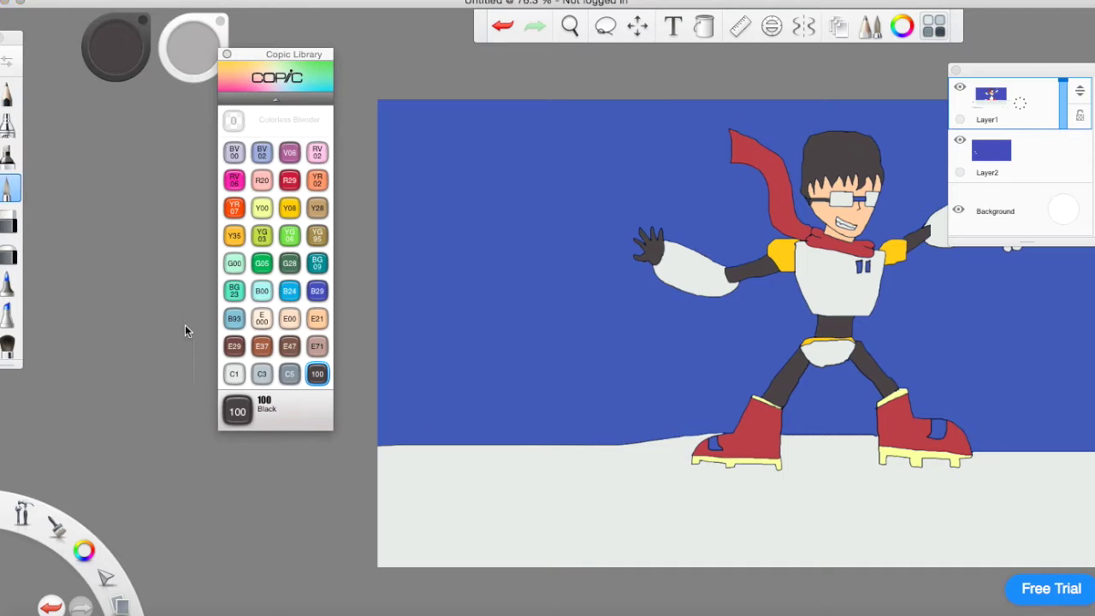
{"action": "left_click", "coordinate": [6, 64]}
{"action": "left_click_drag", "start_coordinate": [529, 265], "coordinate": [422, 261]}
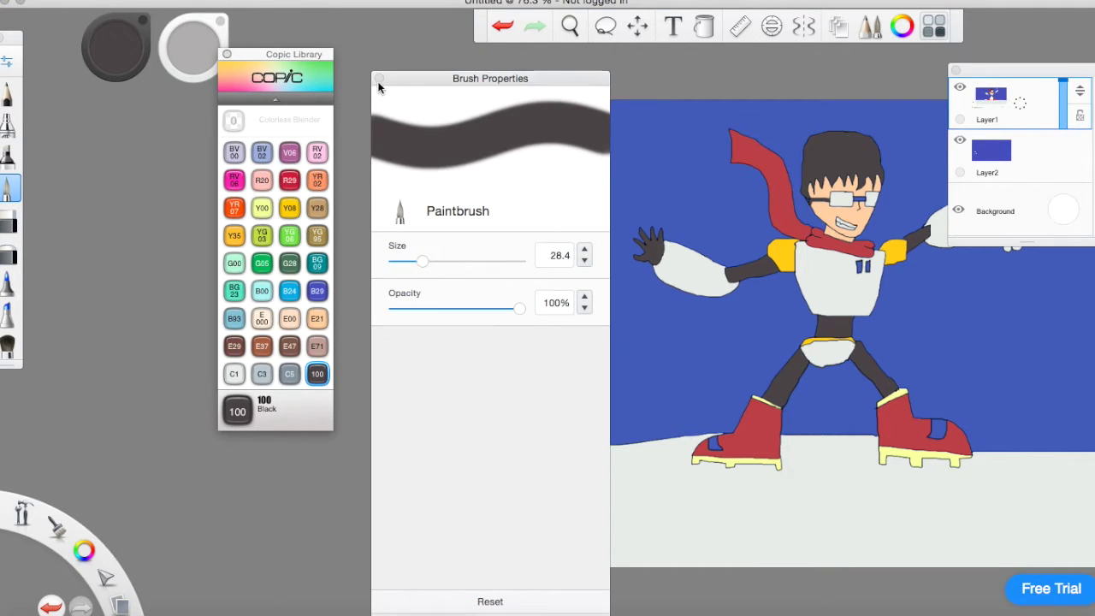
{"action": "left_click", "coordinate": [379, 78]}
{"action": "left_click", "coordinate": [239, 374]}
{"action": "left_click_drag", "start_coordinate": [86, 552], "coordinate": [118, 586]}
{"action": "mouse_move", "coordinate": [537, 379]}
{"action": "left_mouse_down"}
{"action": "mouse_move", "coordinate": [555, 468]}
{"action": "mouse_move", "coordinate": [546, 376]}
{"action": "mouse_move", "coordinate": [519, 368]}
{"action": "mouse_move", "coordinate": [558, 368]}
{"action": "mouse_move", "coordinate": [550, 386]}
{"action": "left_mouse_up"}
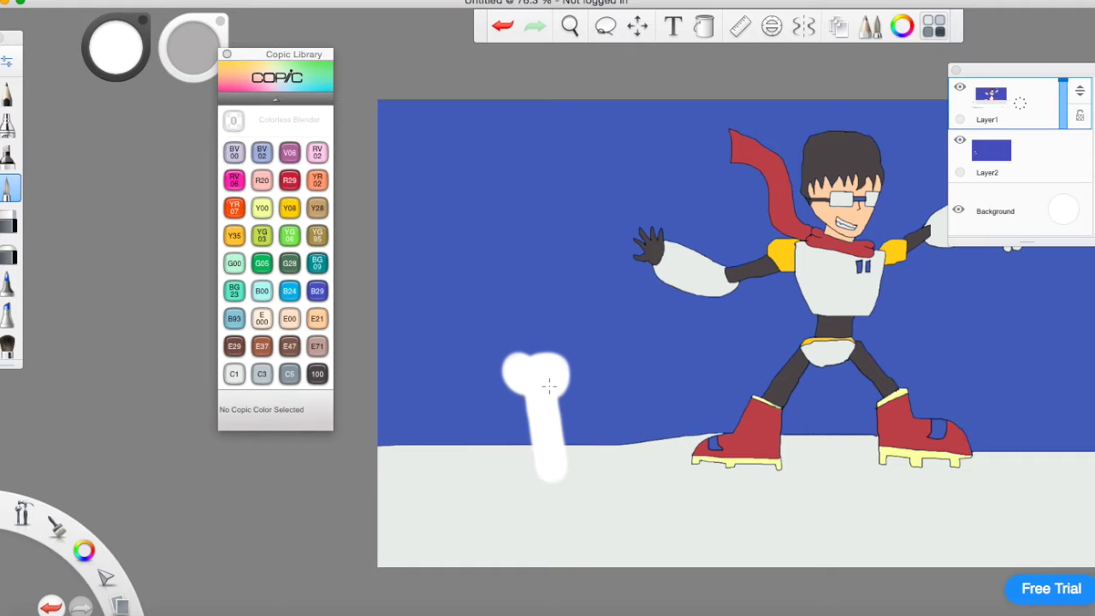
{"action": "left_click", "coordinate": [502, 26]}
{"action": "left_click", "coordinate": [502, 26]}
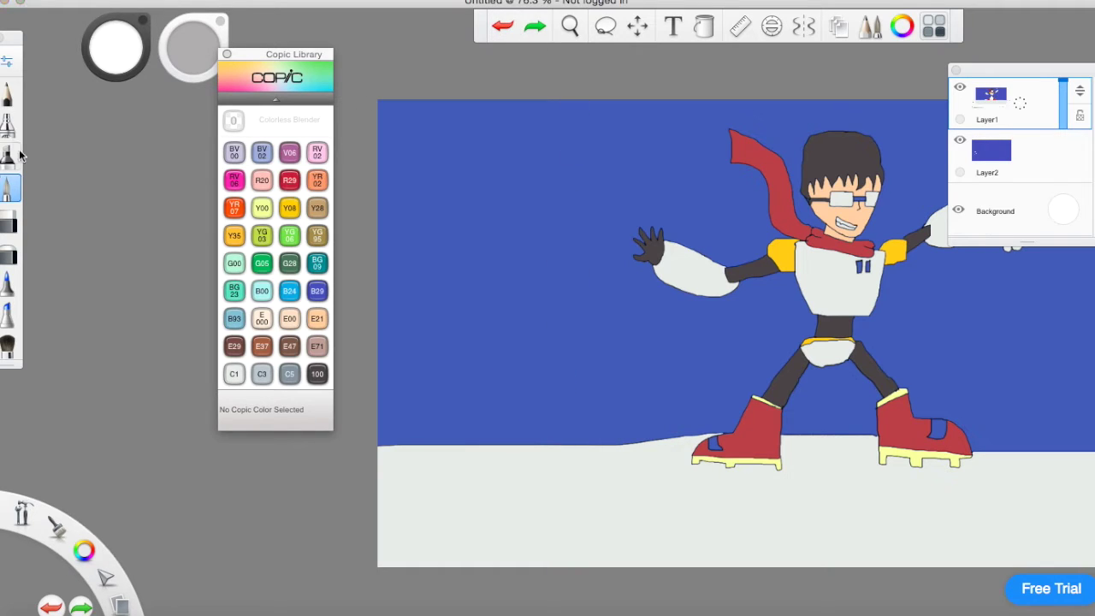
Step: Outline an upright bone standing on the ground to the character's left in Copic 100 Black with the Pencil
{"action": "left_click", "coordinate": [11, 90]}
{"action": "left_click", "coordinate": [317, 374]}
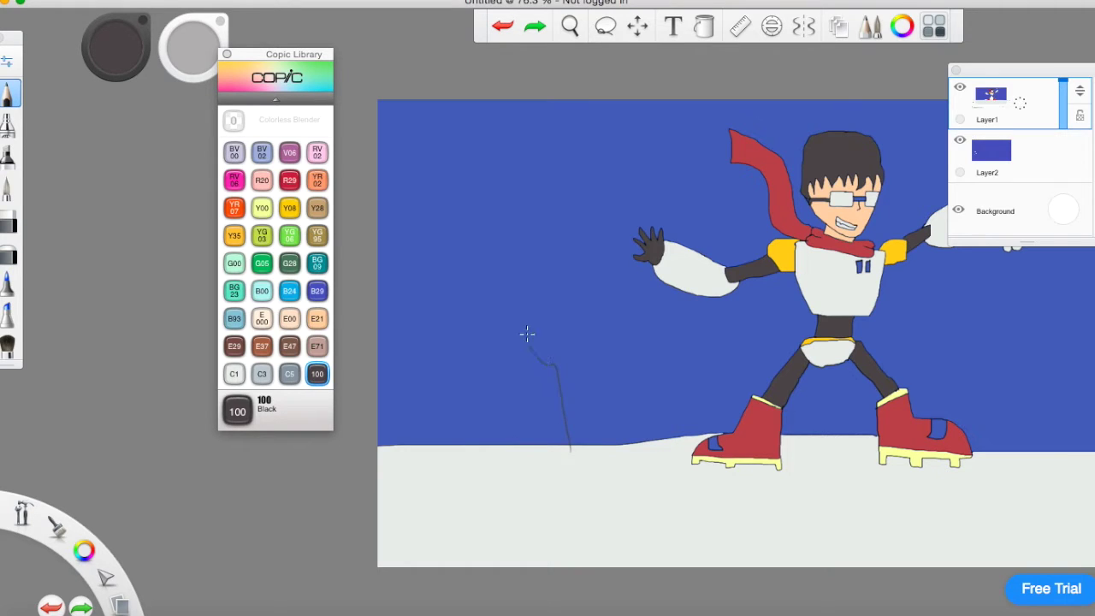
{"action": "left_click_drag", "start_coordinate": [553, 327], "coordinate": [554, 327]}
{"action": "left_click", "coordinate": [502, 26]}
{"action": "left_click_drag", "start_coordinate": [568, 413], "coordinate": [565, 374]}
{"action": "left_click", "coordinate": [501, 30]}
{"action": "left_click_drag", "start_coordinate": [524, 316], "coordinate": [542, 319]}
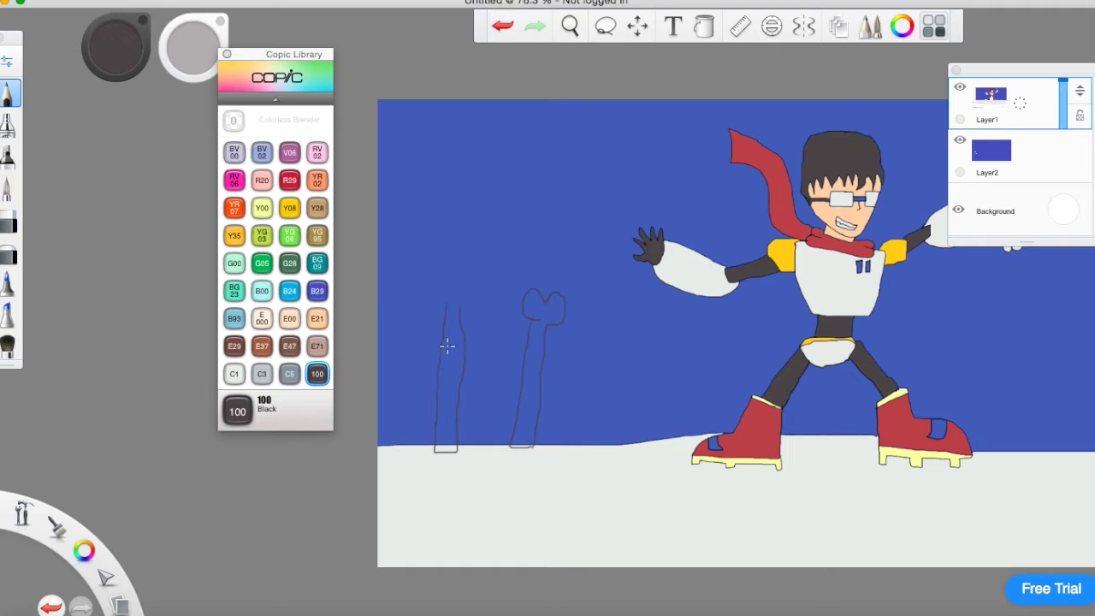
Step: Undo the unfinished second bone and outline a new one with a two-lobed head left of the first
{"action": "left_click", "coordinate": [503, 27]}
{"action": "left_click", "coordinate": [504, 28]}
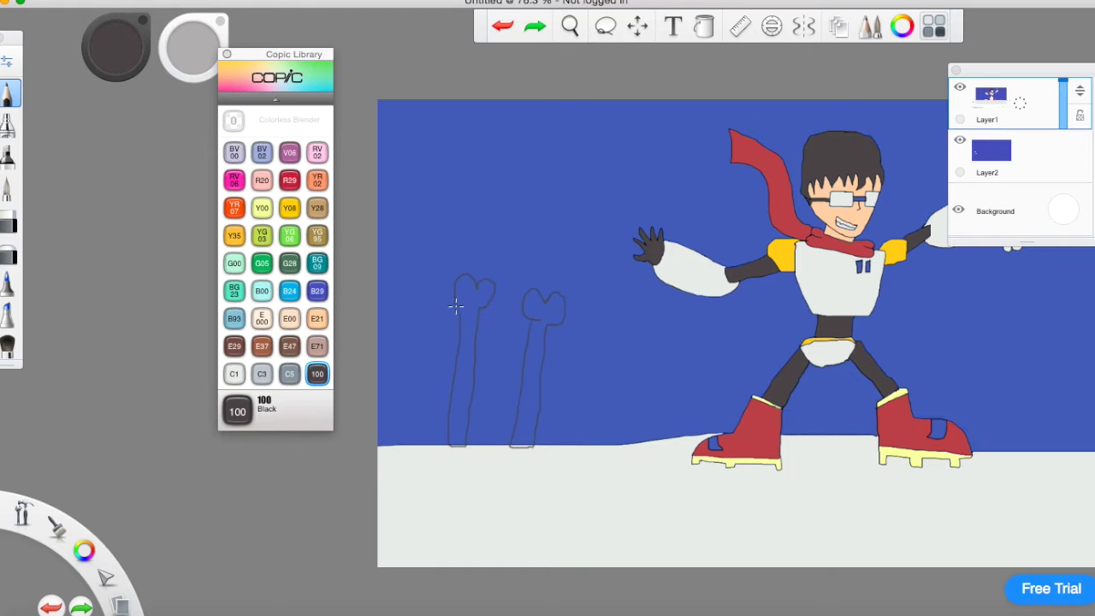
{"action": "left_click_drag", "start_coordinate": [464, 315], "coordinate": [479, 308]}
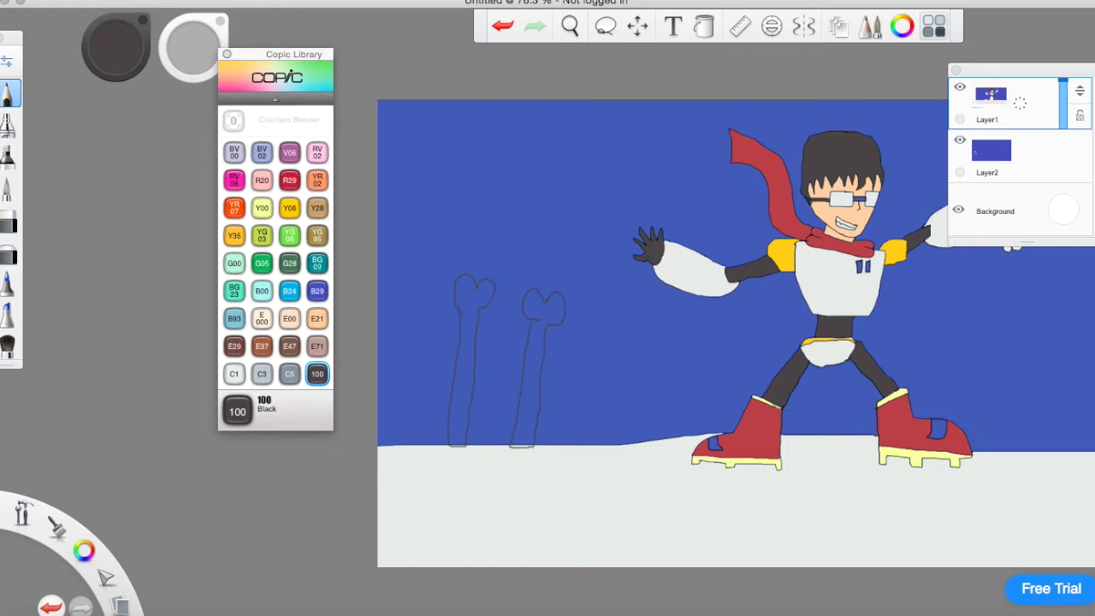
Step: Try to flood-fill the two outlined bones with Copic C1 Cool Gray No.1
{"action": "left_click", "coordinate": [706, 27]}
{"action": "left_click", "coordinate": [238, 373]}
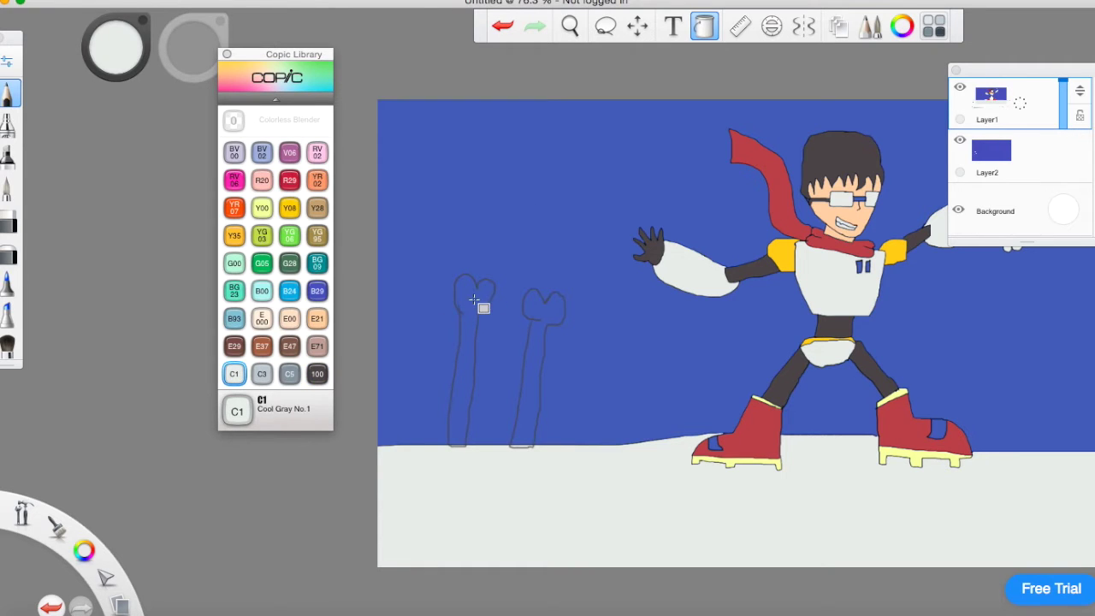
{"action": "left_click", "coordinate": [481, 305]}
{"action": "left_click", "coordinate": [502, 24]}
{"action": "left_click", "coordinate": [570, 26]}
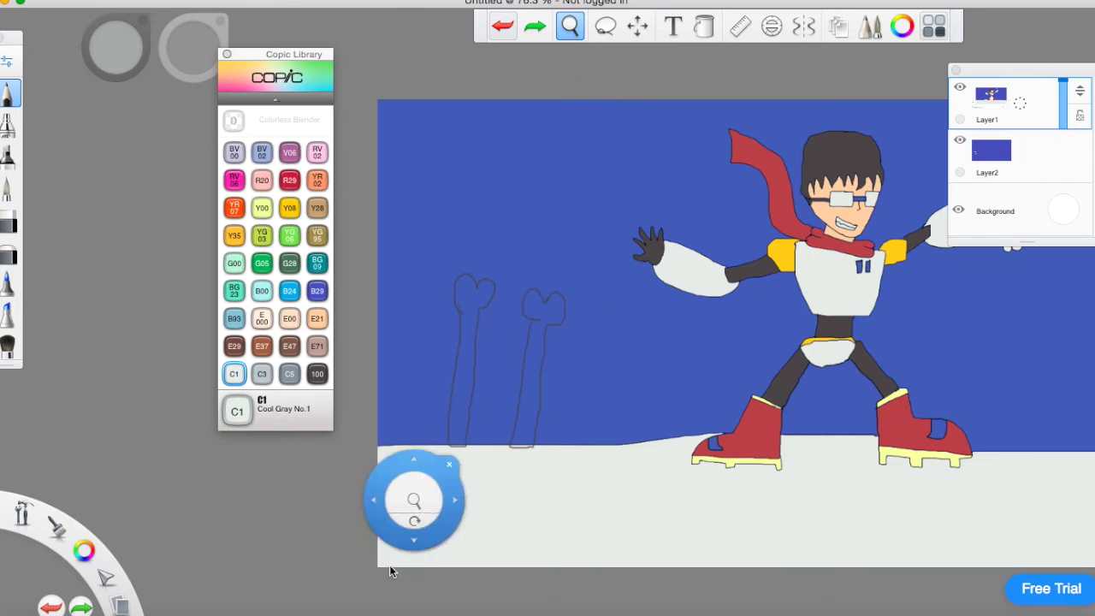
{"action": "left_click_drag", "start_coordinate": [438, 425], "coordinate": [569, 316]}
{"action": "left_click", "coordinate": [606, 299]}
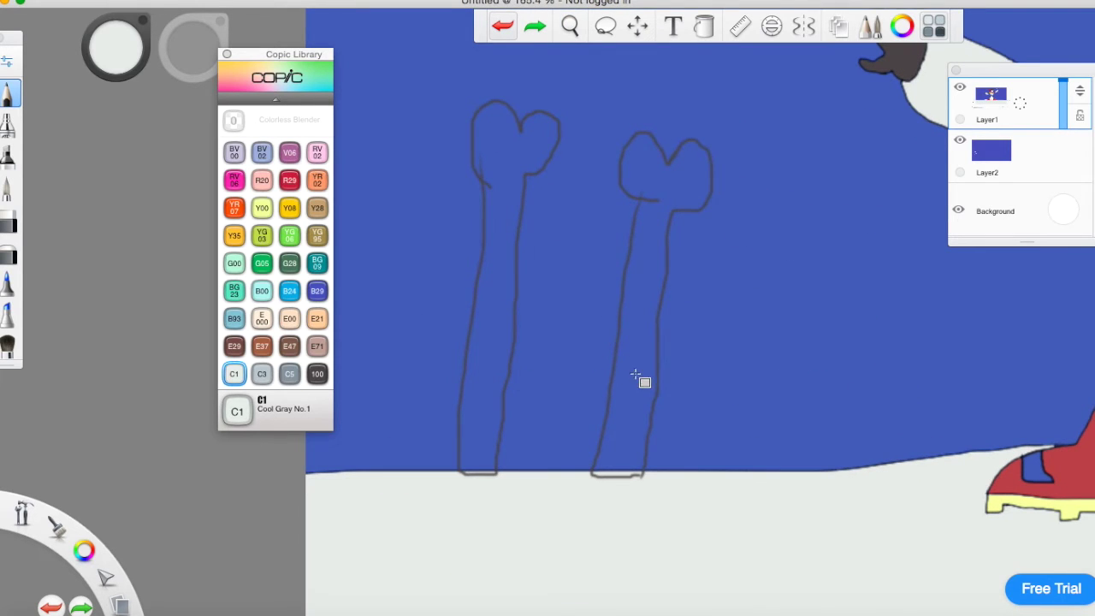
{"action": "left_click", "coordinate": [640, 382]}
{"action": "left_click", "coordinate": [505, 28]}
{"action": "left_click", "coordinate": [507, 152]}
{"action": "left_click", "coordinate": [502, 26]}
Step: Paint both standing bones solid white with the Paintbrush at size 14.7
{"action": "left_click", "coordinate": [9, 188]}
{"action": "left_click_drag", "start_coordinate": [88, 554], "coordinate": [124, 589]}
{"action": "left_click", "coordinate": [491, 155]}
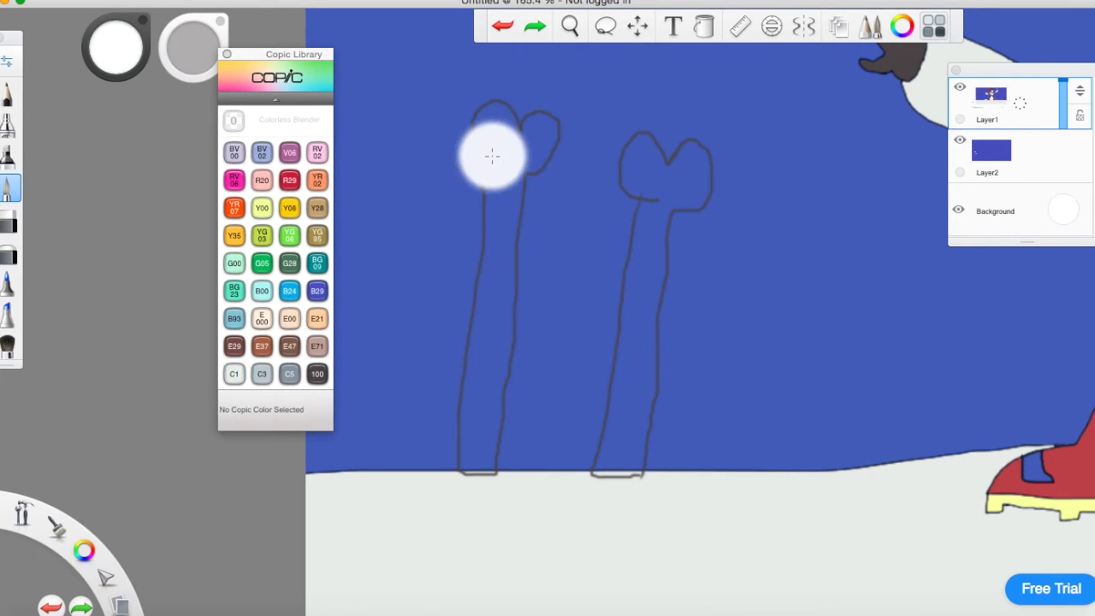
{"action": "left_click", "coordinate": [6, 56]}
{"action": "left_click_drag", "start_coordinate": [430, 263], "coordinate": [409, 261]}
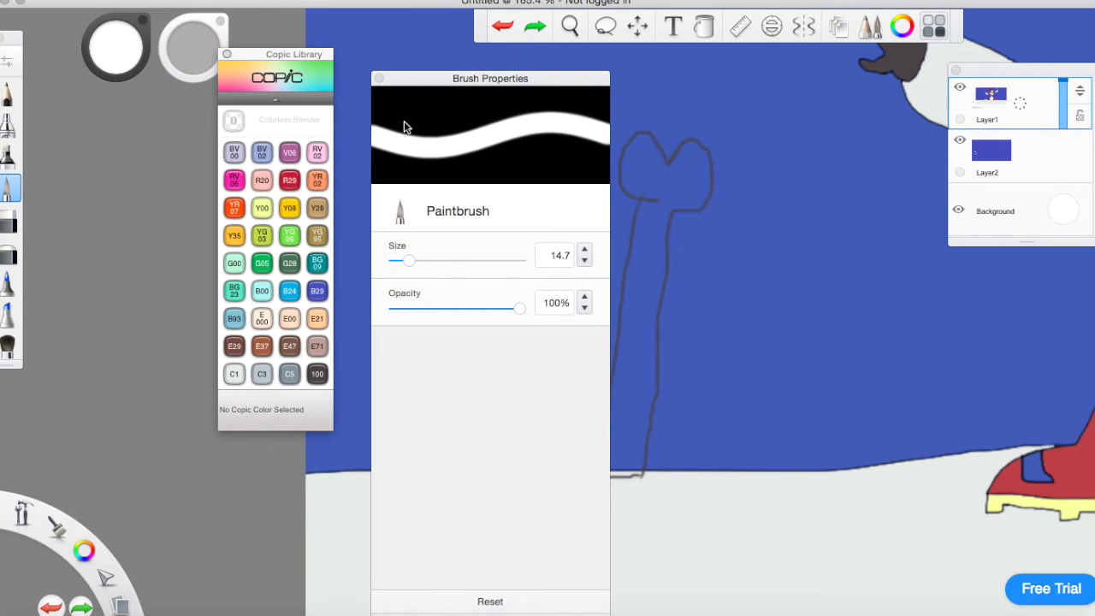
{"action": "left_click", "coordinate": [385, 83]}
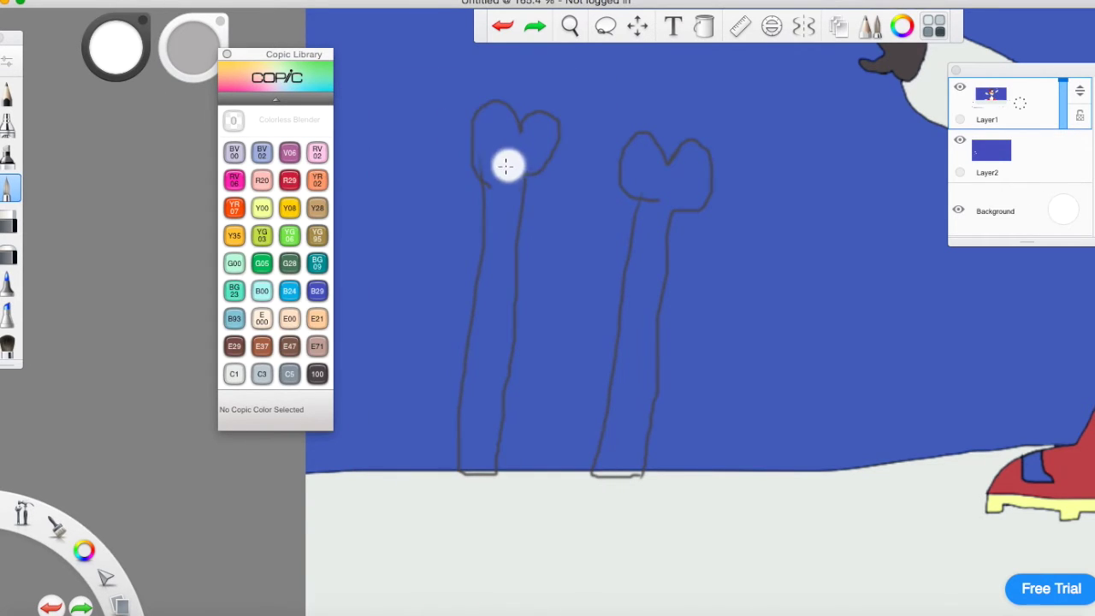
{"action": "mouse_move", "coordinate": [488, 145]}
{"action": "left_mouse_down"}
{"action": "mouse_move", "coordinate": [490, 114]}
{"action": "mouse_move", "coordinate": [504, 125]}
{"action": "mouse_move", "coordinate": [504, 151]}
{"action": "mouse_move", "coordinate": [490, 159]}
{"action": "mouse_move", "coordinate": [468, 139]}
{"action": "mouse_move", "coordinate": [480, 113]}
{"action": "mouse_move", "coordinate": [505, 139]}
{"action": "mouse_move", "coordinate": [531, 119]}
{"action": "mouse_move", "coordinate": [551, 131]}
{"action": "mouse_move", "coordinate": [526, 164]}
{"action": "mouse_move", "coordinate": [518, 141]}
{"action": "mouse_move", "coordinate": [501, 192]}
{"action": "mouse_move", "coordinate": [479, 470]}
{"action": "mouse_move", "coordinate": [470, 469]}
{"action": "mouse_move", "coordinate": [471, 400]}
{"action": "mouse_move", "coordinate": [493, 213]}
{"action": "mouse_move", "coordinate": [507, 182]}
{"action": "mouse_move", "coordinate": [515, 460]}
{"action": "left_mouse_up"}
{"action": "mouse_move", "coordinate": [593, 462]}
{"action": "left_mouse_down"}
{"action": "mouse_move", "coordinate": [638, 199]}
{"action": "mouse_move", "coordinate": [623, 190]}
{"action": "mouse_move", "coordinate": [616, 155]}
{"action": "mouse_move", "coordinate": [635, 140]}
{"action": "mouse_move", "coordinate": [657, 159]}
{"action": "mouse_move", "coordinate": [680, 143]}
{"action": "mouse_move", "coordinate": [706, 163]}
{"action": "mouse_move", "coordinate": [694, 196]}
{"action": "mouse_move", "coordinate": [650, 182]}
{"action": "mouse_move", "coordinate": [641, 162]}
{"action": "mouse_move", "coordinate": [671, 184]}
{"action": "mouse_move", "coordinate": [672, 164]}
{"action": "mouse_move", "coordinate": [656, 199]}
{"action": "mouse_move", "coordinate": [620, 479]}
{"action": "mouse_move", "coordinate": [634, 455]}
{"action": "mouse_move", "coordinate": [666, 202]}
{"action": "mouse_move", "coordinate": [620, 469]}
{"action": "left_mouse_up"}
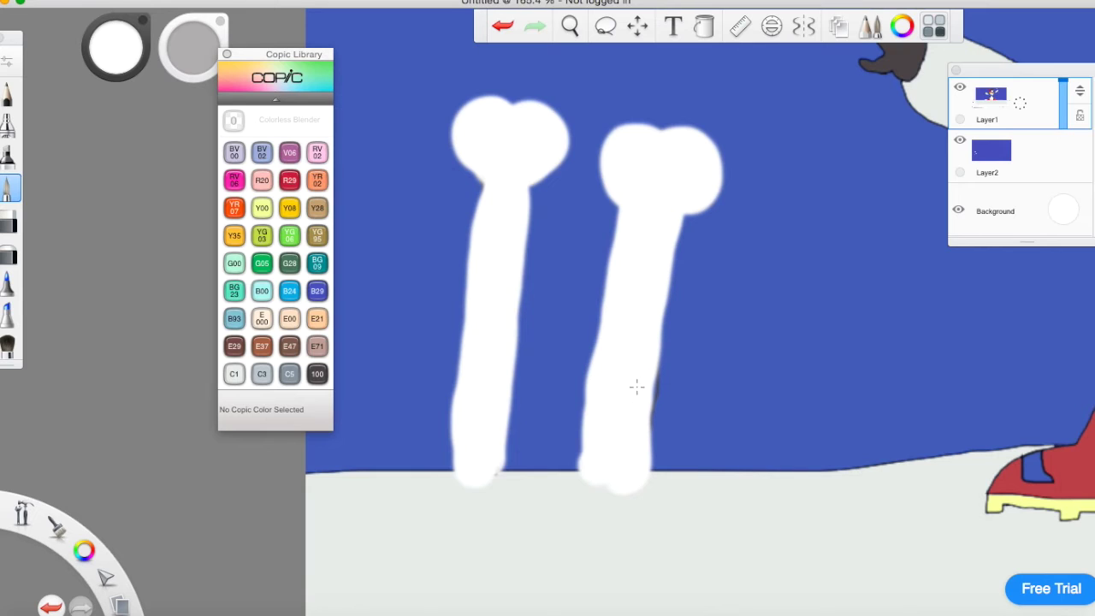
Step: Set up the Chisel Tip Pen in black with size 1.9
{"action": "left_click", "coordinate": [9, 94]}
{"action": "left_click_drag", "start_coordinate": [82, 548], "coordinate": [83, 504]}
{"action": "left_click", "coordinate": [8, 188]}
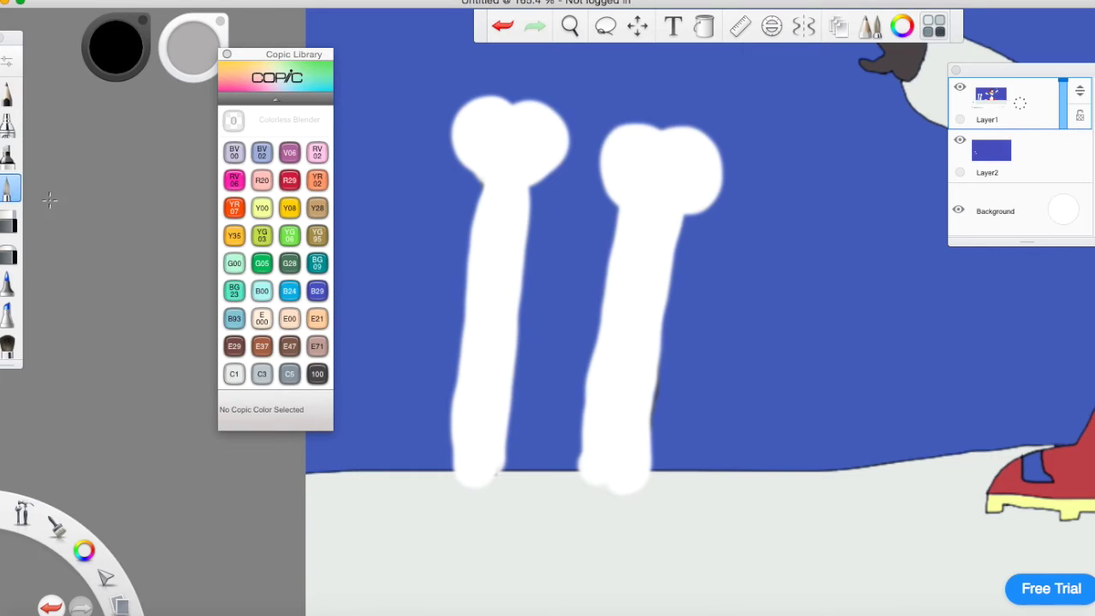
{"action": "scroll", "coordinate": [10, 333], "scroll_direction": "down", "scroll_amount": 5}
{"action": "left_click", "coordinate": [9, 248]}
{"action": "left_click", "coordinate": [7, 62]}
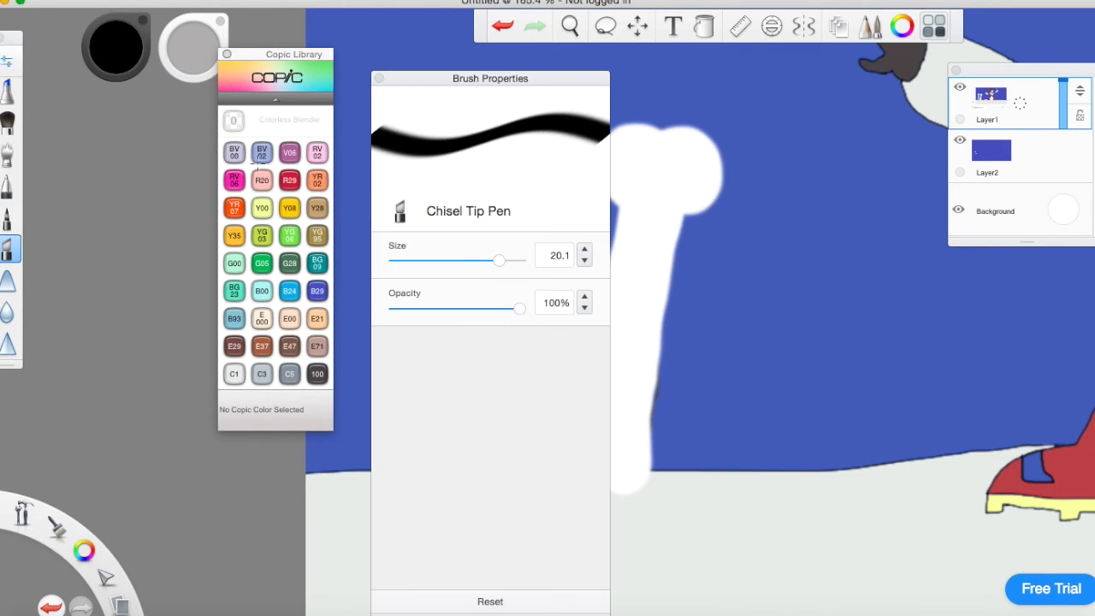
{"action": "mouse_move", "coordinate": [508, 262]}
{"action": "left_mouse_down"}
{"action": "mouse_move", "coordinate": [388, 269]}
{"action": "mouse_move", "coordinate": [403, 260]}
{"action": "left_mouse_up"}
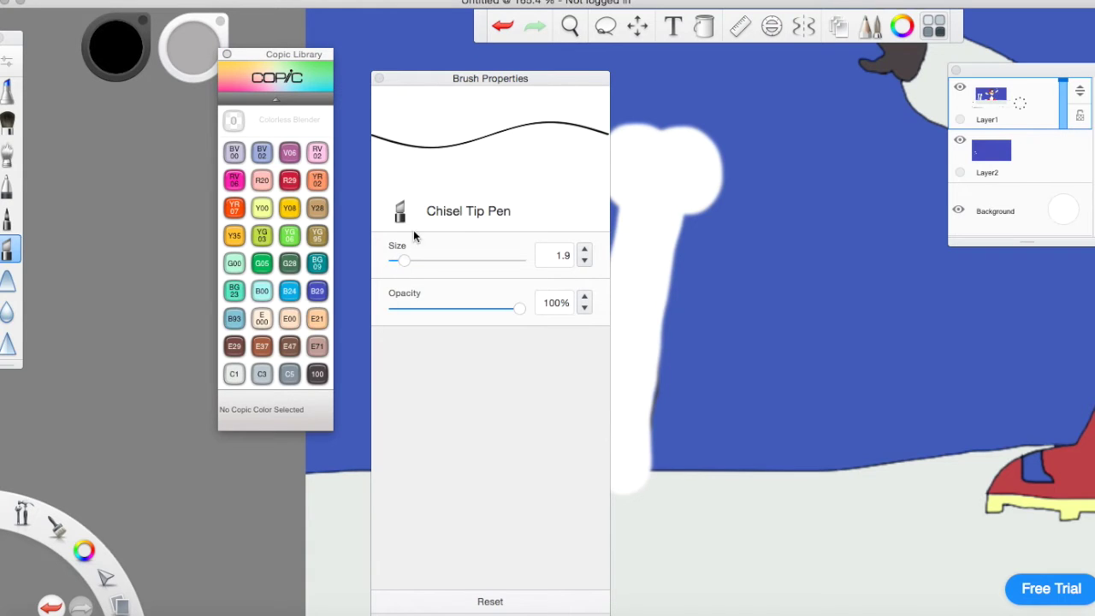
{"action": "left_click", "coordinate": [381, 78]}
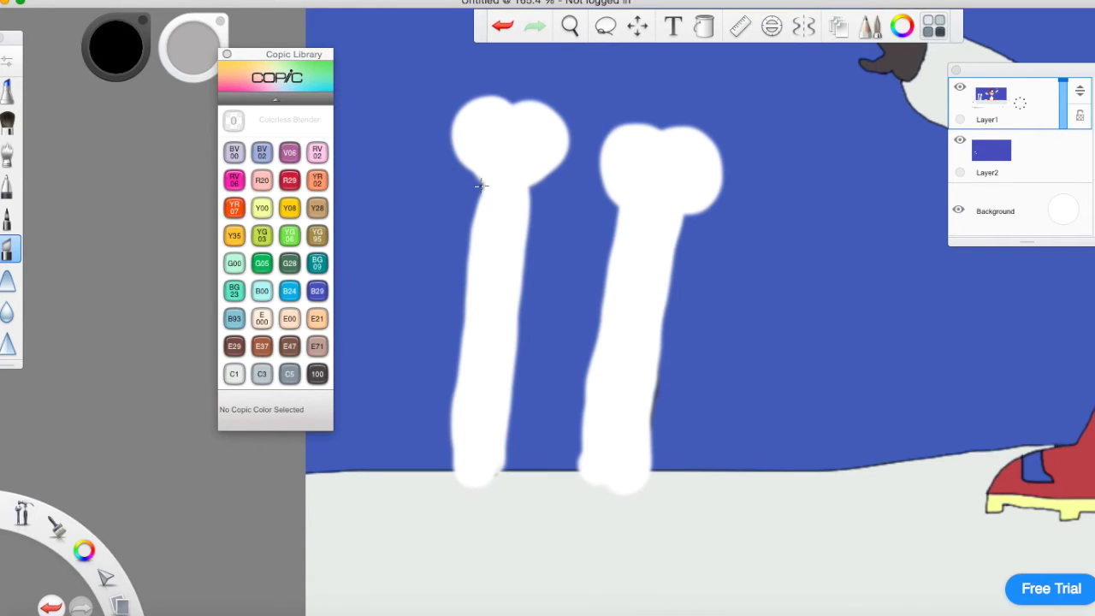
Step: Draw a short black notch between the two lobes of the left standing bone's head
{"action": "left_click", "coordinate": [502, 26]}
{"action": "left_click", "coordinate": [570, 26]}
{"action": "left_click_drag", "start_coordinate": [453, 379], "coordinate": [525, 332]}
{"action": "left_click_drag", "start_coordinate": [536, 293], "coordinate": [524, 392]}
{"action": "left_click", "coordinate": [558, 344]}
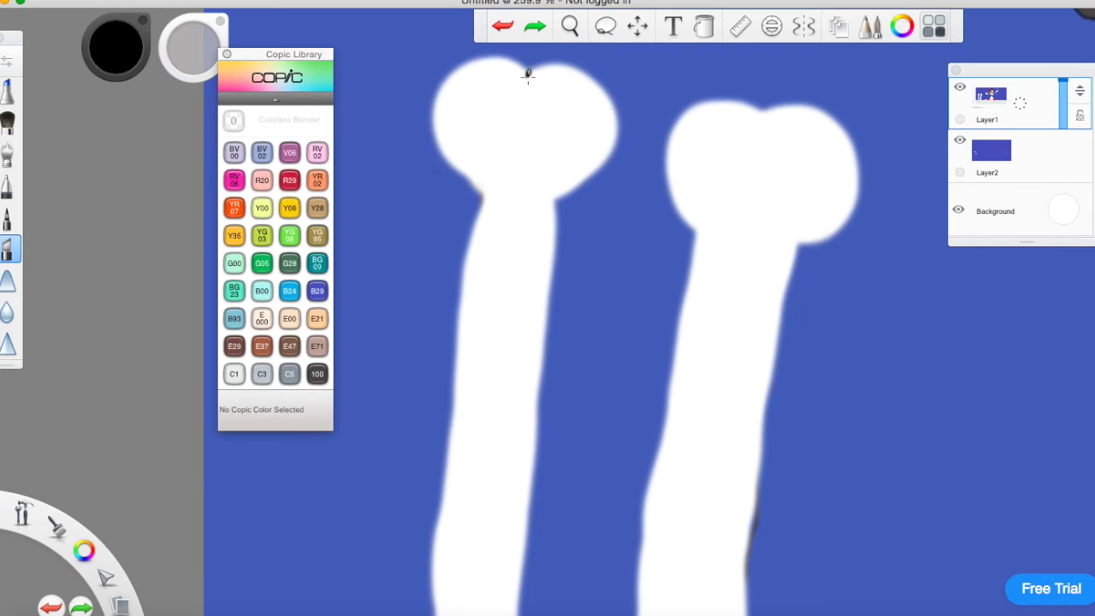
{"action": "mouse_move", "coordinate": [523, 94]}
{"action": "left_mouse_down"}
{"action": "mouse_move", "coordinate": [527, 70]}
{"action": "mouse_move", "coordinate": [487, 57]}
{"action": "left_mouse_up"}
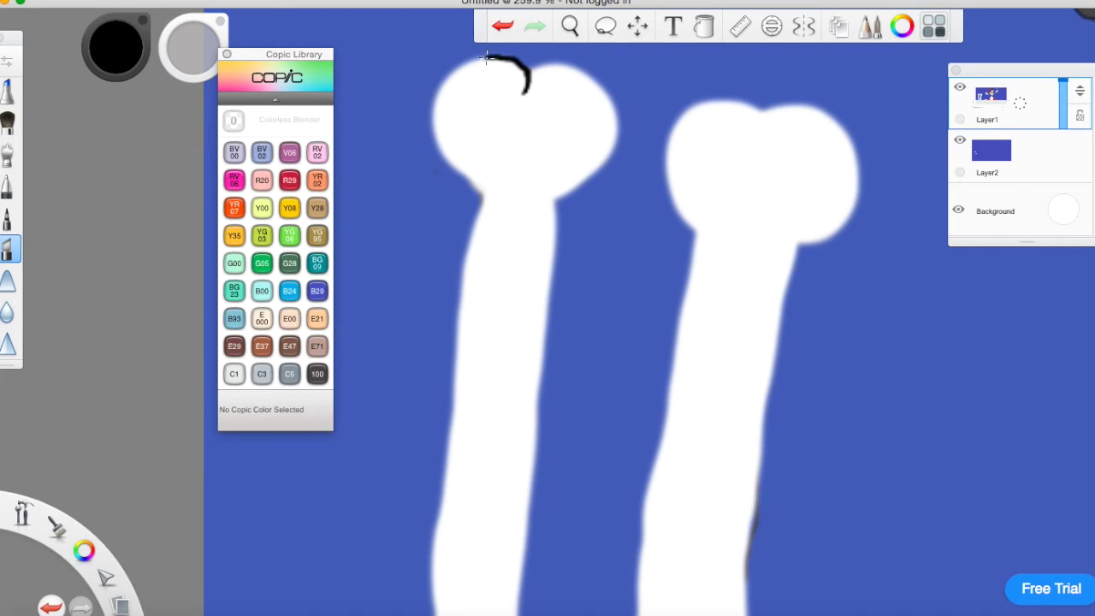
Step: Try to trace the left bone's head and shaft with a black outline, undoing each attempt
{"action": "mouse_move", "coordinate": [439, 107]}
{"action": "left_mouse_down"}
{"action": "mouse_move", "coordinate": [437, 135]}
{"action": "mouse_move", "coordinate": [478, 198]}
{"action": "left_mouse_up"}
{"action": "left_click", "coordinate": [502, 26]}
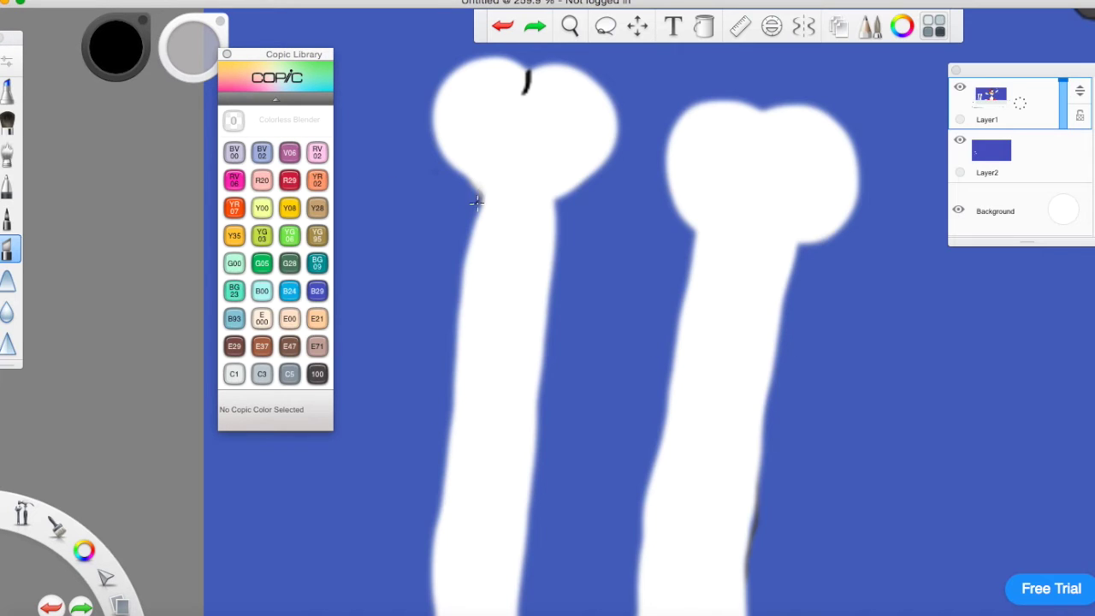
{"action": "mouse_move", "coordinate": [481, 195]}
{"action": "left_mouse_down"}
{"action": "mouse_move", "coordinate": [436, 143]}
{"action": "mouse_move", "coordinate": [429, 107]}
{"action": "mouse_move", "coordinate": [451, 69]}
{"action": "mouse_move", "coordinate": [491, 57]}
{"action": "mouse_move", "coordinate": [528, 73]}
{"action": "mouse_move", "coordinate": [562, 63]}
{"action": "mouse_move", "coordinate": [585, 73]}
{"action": "mouse_move", "coordinate": [619, 108]}
{"action": "mouse_move", "coordinate": [625, 142]}
{"action": "left_mouse_up"}
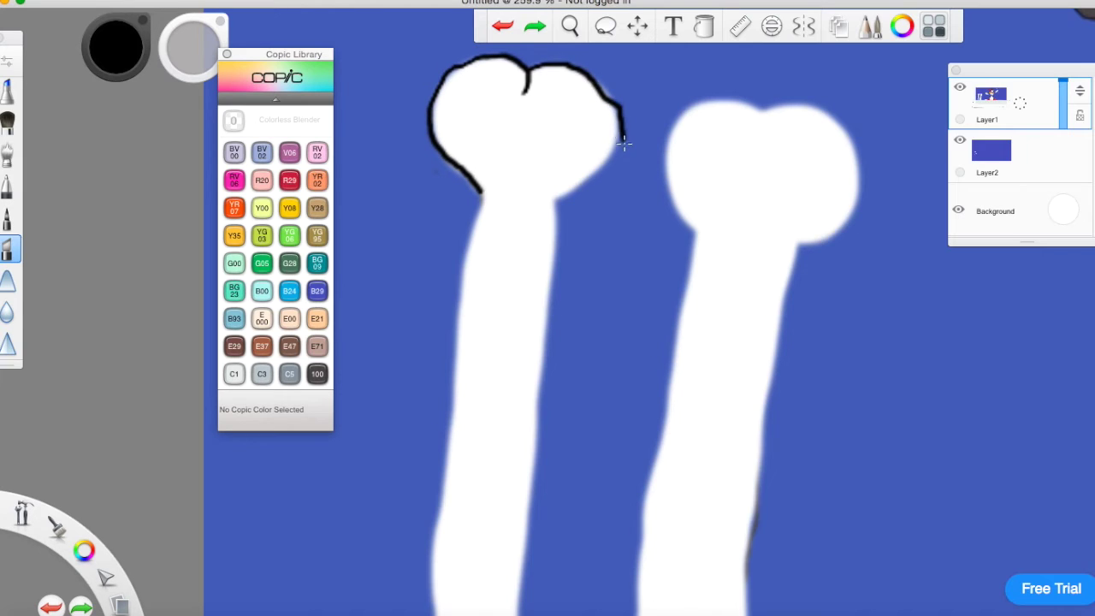
{"action": "left_click", "coordinate": [503, 27]}
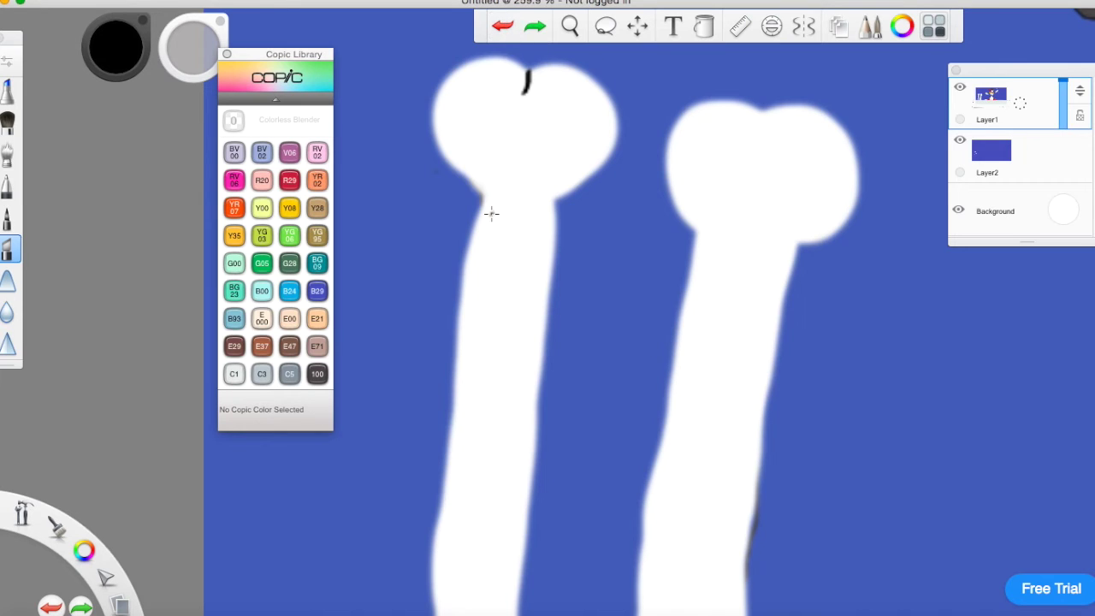
{"action": "mouse_move", "coordinate": [482, 197]}
{"action": "left_mouse_down"}
{"action": "mouse_move", "coordinate": [445, 152]}
{"action": "mouse_move", "coordinate": [449, 70]}
{"action": "left_mouse_up"}
{"action": "left_click", "coordinate": [503, 26]}
{"action": "mouse_move", "coordinate": [512, 61]}
{"action": "left_mouse_down"}
{"action": "mouse_move", "coordinate": [462, 64]}
{"action": "mouse_move", "coordinate": [443, 91]}
{"action": "mouse_move", "coordinate": [444, 154]}
{"action": "left_mouse_up"}
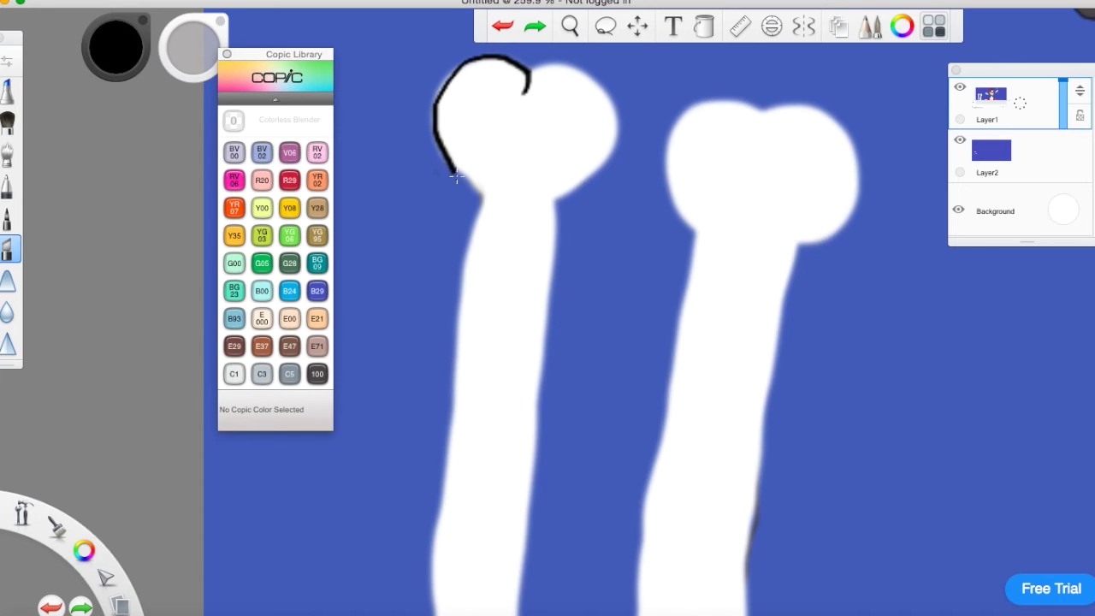
{"action": "left_click", "coordinate": [499, 32]}
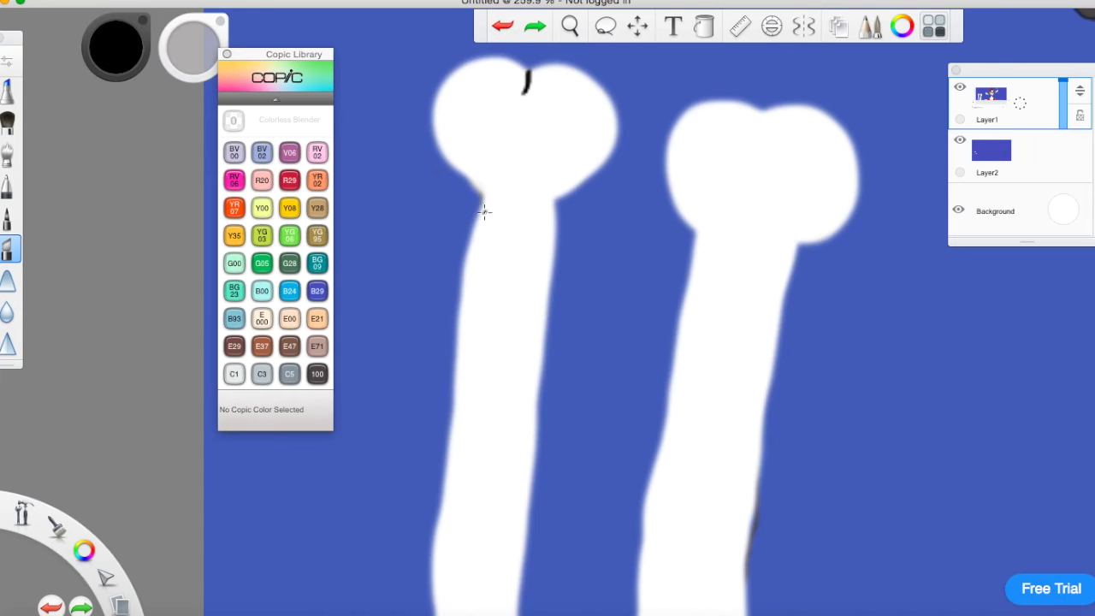
{"action": "mouse_move", "coordinate": [482, 198]}
{"action": "left_mouse_down"}
{"action": "mouse_move", "coordinate": [434, 152]}
{"action": "mouse_move", "coordinate": [429, 123]}
{"action": "left_mouse_up"}
{"action": "left_click", "coordinate": [503, 26]}
{"action": "mouse_move", "coordinate": [449, 85]}
{"action": "left_mouse_down"}
{"action": "mouse_move", "coordinate": [441, 141]}
{"action": "mouse_move", "coordinate": [479, 194]}
{"action": "left_mouse_up"}
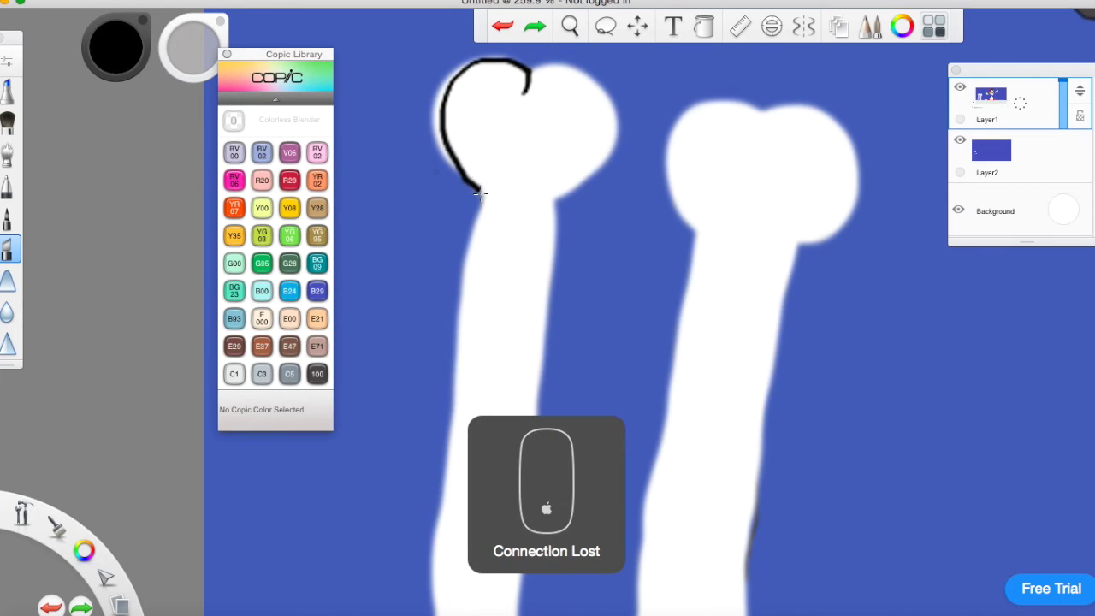
{"action": "mouse_move", "coordinate": [530, 67]}
{"action": "left_mouse_down"}
{"action": "mouse_move", "coordinate": [592, 87]}
{"action": "mouse_move", "coordinate": [607, 142]}
{"action": "mouse_move", "coordinate": [558, 207]}
{"action": "mouse_move", "coordinate": [527, 609]}
{"action": "left_mouse_up"}
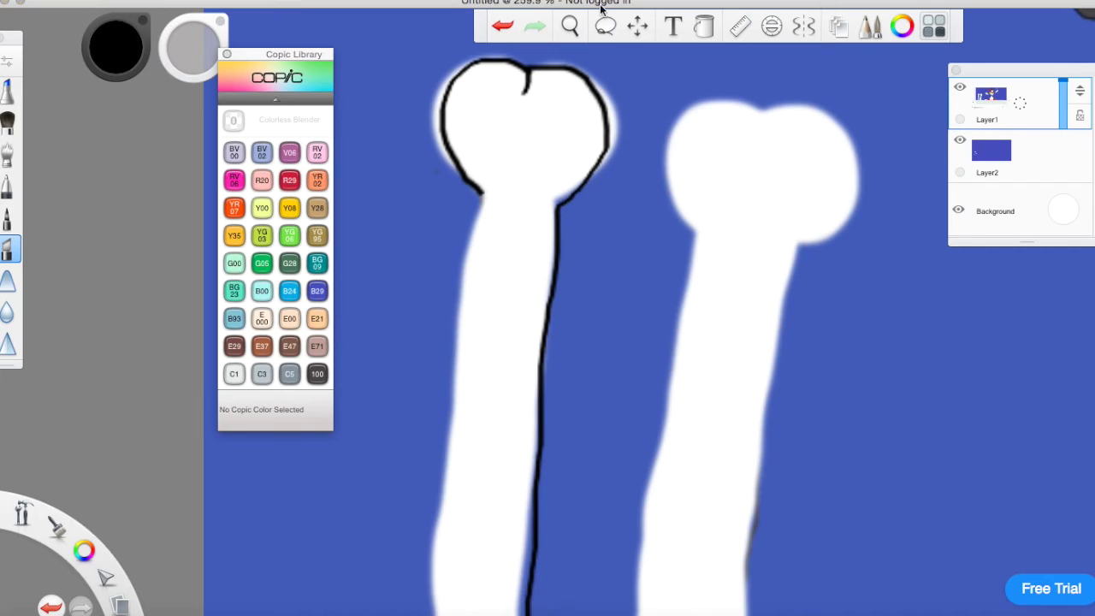
{"action": "left_click", "coordinate": [503, 33]}
{"action": "left_click", "coordinate": [503, 33]}
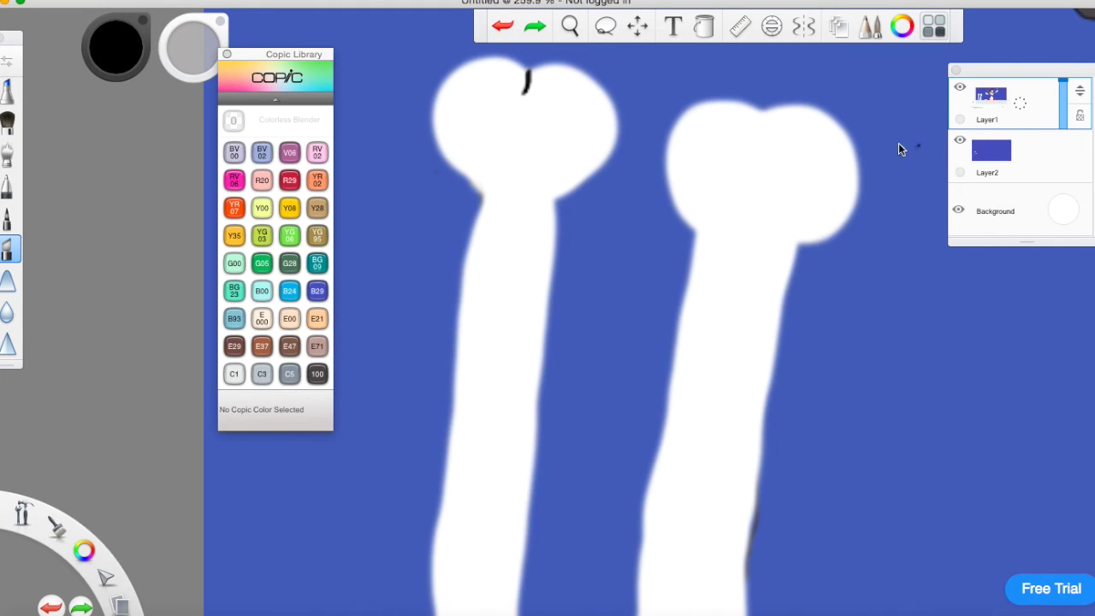
Step: Lengthen the notch on the left bone's head and draw a matching black cleft line on the right bone's head
{"action": "left_click_drag", "start_coordinate": [762, 120], "coordinate": [761, 183]}
{"action": "left_click_drag", "start_coordinate": [528, 72], "coordinate": [511, 134]}
{"action": "left_click", "coordinate": [570, 27]}
{"action": "left_click_drag", "start_coordinate": [564, 158], "coordinate": [492, 206]}
{"action": "left_click", "coordinate": [532, 169]}
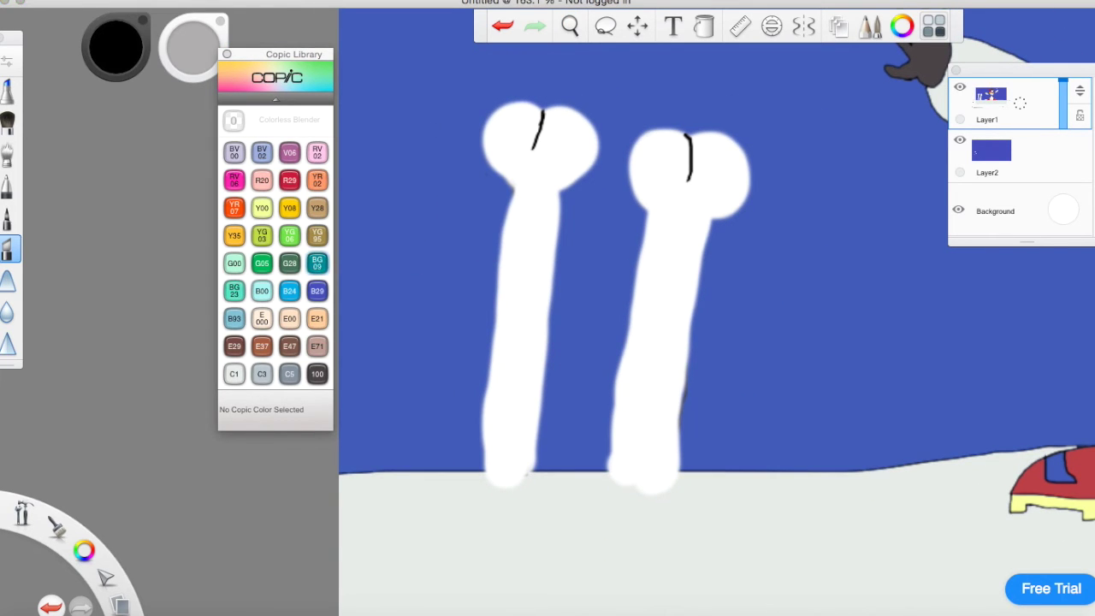
Step: Brush soft Copic C1 Cool Gray No.1 clouds over the bases of both bones and add a round puff on each side
{"action": "left_click", "coordinate": [8, 122]}
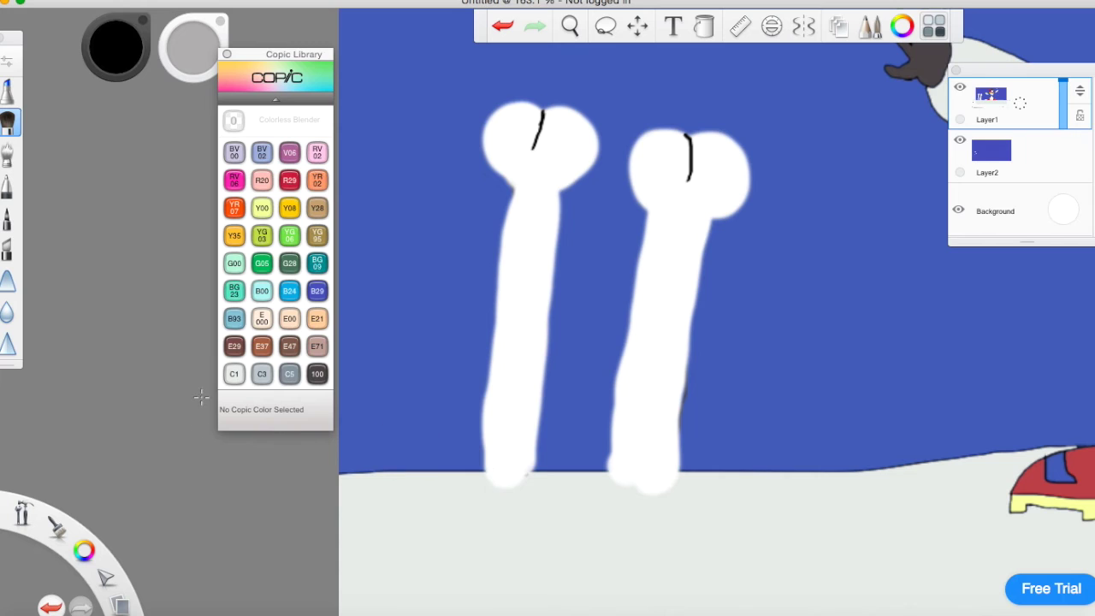
{"action": "left_click", "coordinate": [233, 373]}
{"action": "mouse_move", "coordinate": [456, 421]}
{"action": "left_mouse_down"}
{"action": "mouse_move", "coordinate": [497, 476]}
{"action": "mouse_move", "coordinate": [532, 437]}
{"action": "mouse_move", "coordinate": [601, 460]}
{"action": "mouse_move", "coordinate": [624, 482]}
{"action": "mouse_move", "coordinate": [573, 428]}
{"action": "mouse_move", "coordinate": [662, 483]}
{"action": "mouse_move", "coordinate": [778, 395]}
{"action": "left_mouse_up"}
{"action": "left_click_drag", "start_coordinate": [390, 298], "coordinate": [394, 309]}
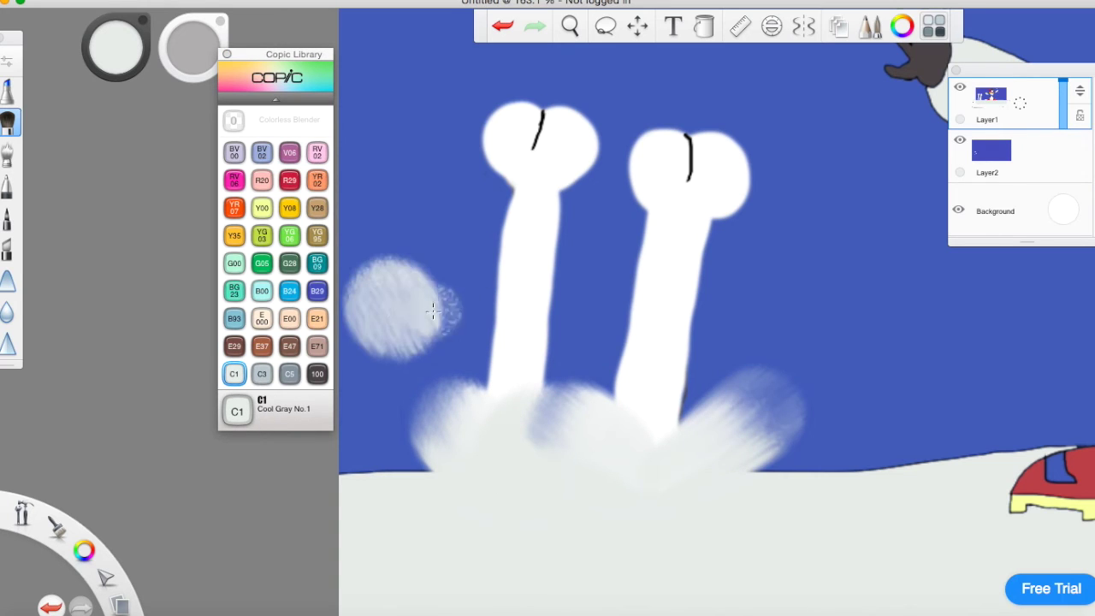
{"action": "left_click_drag", "start_coordinate": [855, 340], "coordinate": [851, 342]}
Step: Draw branching crack lines in Copic 100 Black on the ground below the bones with the Chisel Tip Pen, undoing the jagged cloud outline
{"action": "left_click", "coordinate": [7, 218]}
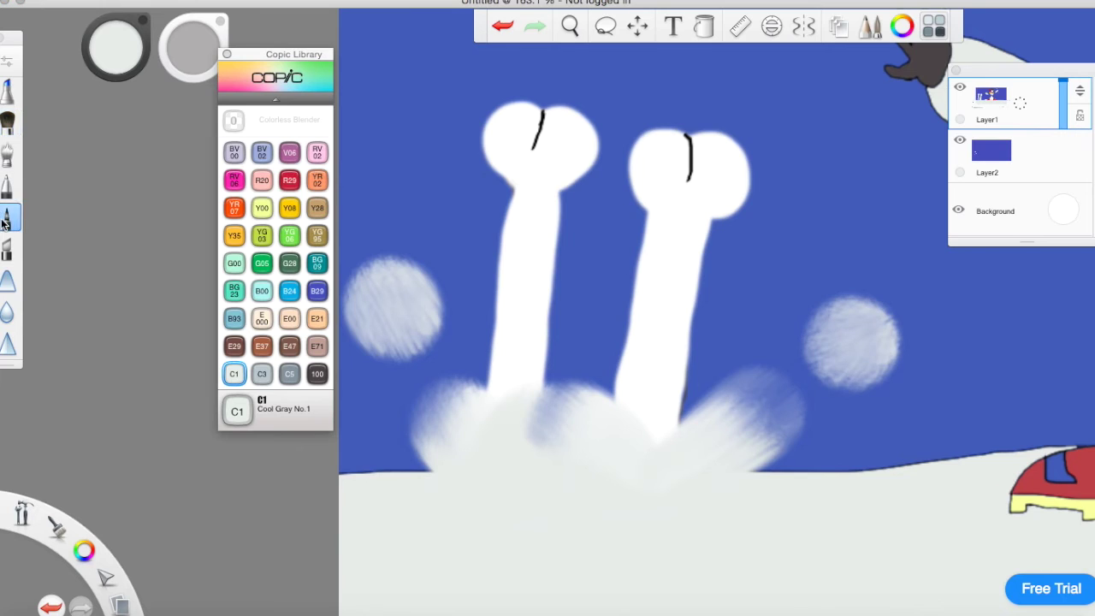
{"action": "left_click", "coordinate": [316, 374]}
{"action": "left_click", "coordinate": [9, 255]}
{"action": "mouse_move", "coordinate": [478, 482]}
{"action": "left_mouse_down"}
{"action": "mouse_move", "coordinate": [494, 530]}
{"action": "mouse_move", "coordinate": [403, 575]}
{"action": "mouse_move", "coordinate": [402, 605]}
{"action": "left_mouse_up"}
{"action": "mouse_move", "coordinate": [497, 530]}
{"action": "left_mouse_down"}
{"action": "mouse_move", "coordinate": [608, 536]}
{"action": "mouse_move", "coordinate": [619, 582]}
{"action": "mouse_move", "coordinate": [710, 580]}
{"action": "left_mouse_up"}
{"action": "mouse_move", "coordinate": [670, 493]}
{"action": "left_mouse_down"}
{"action": "mouse_move", "coordinate": [725, 523]}
{"action": "mouse_move", "coordinate": [780, 521]}
{"action": "left_mouse_up"}
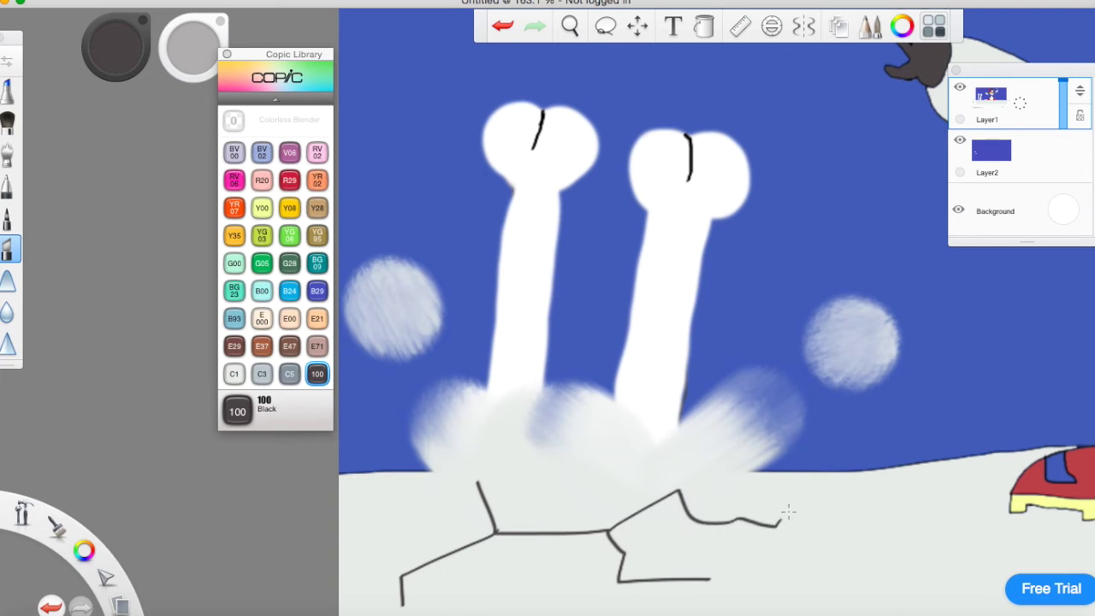
{"action": "left_click_drag", "start_coordinate": [676, 496], "coordinate": [766, 479]}
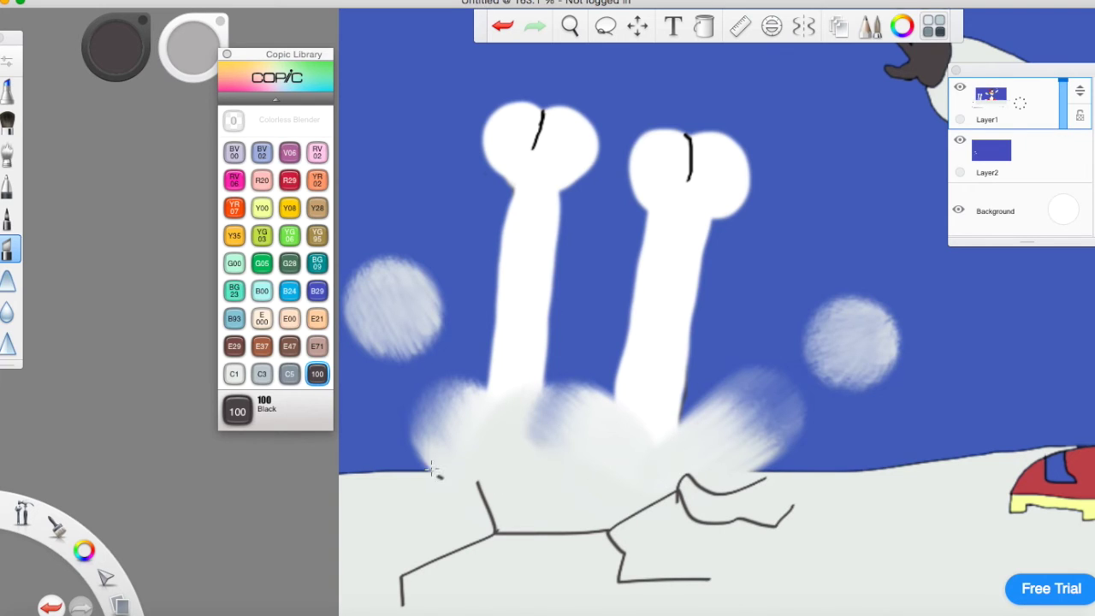
{"action": "left_click_drag", "start_coordinate": [457, 413], "coordinate": [479, 401]}
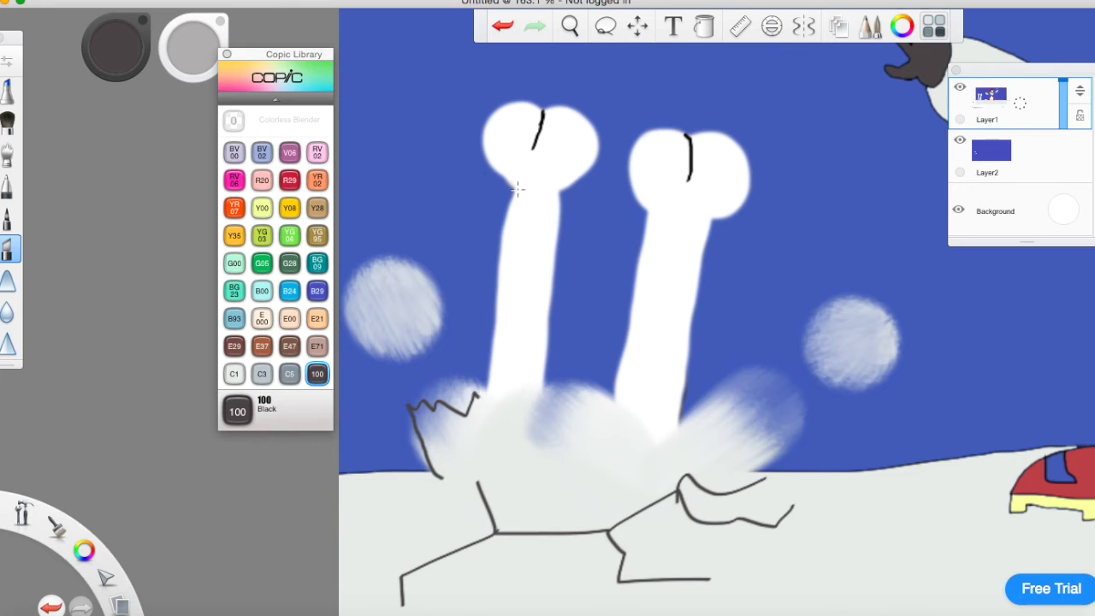
{"action": "left_click", "coordinate": [502, 25]}
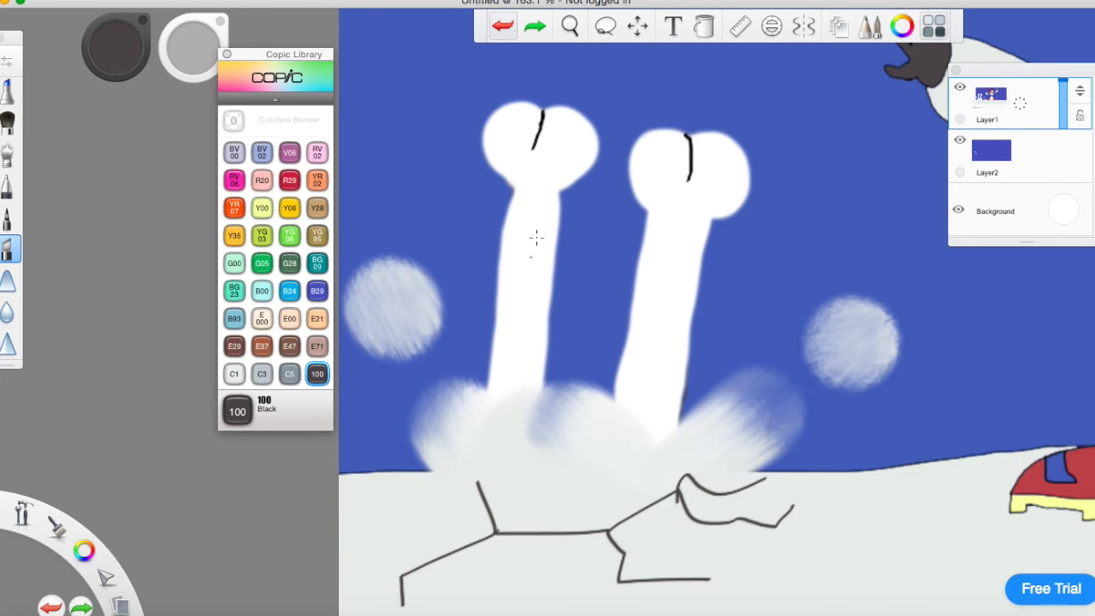
Step: Add the black text "Ngeh he he !" and place it in the sky beside the character's raised bone
{"action": "left_click", "coordinate": [569, 26]}
{"action": "mouse_move", "coordinate": [574, 152]}
{"action": "left_mouse_down"}
{"action": "mouse_move", "coordinate": [445, 178]}
{"action": "mouse_move", "coordinate": [263, 296]}
{"action": "left_mouse_up"}
{"action": "left_click_drag", "start_coordinate": [472, 266], "coordinate": [554, 239]}
{"action": "left_click_drag", "start_coordinate": [536, 195], "coordinate": [535, 193]}
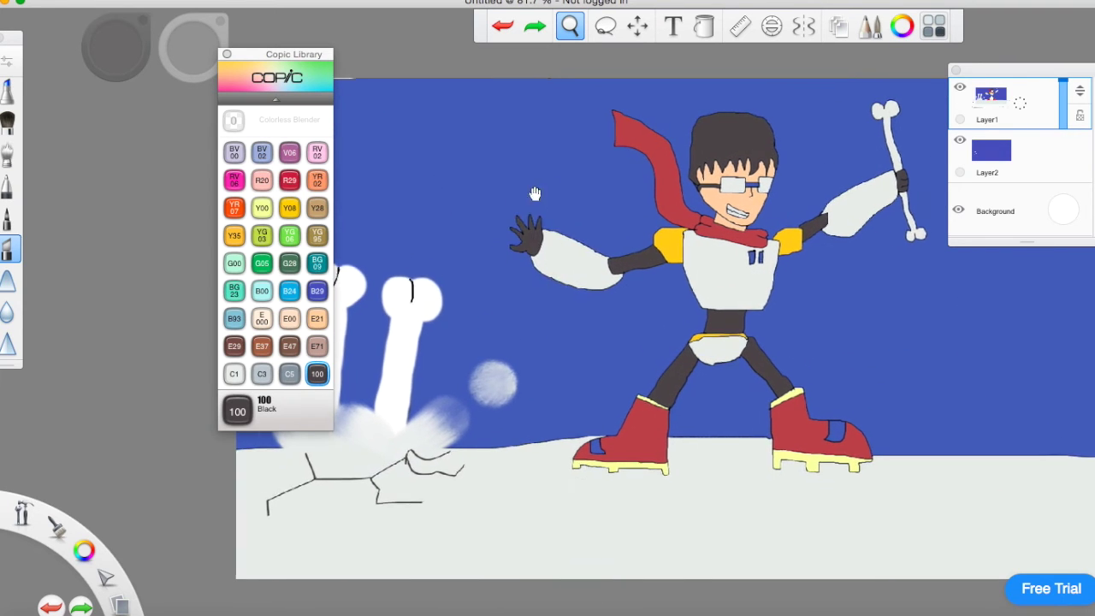
{"action": "left_click", "coordinate": [673, 26]}
{"action": "left_click", "coordinate": [586, 159]}
{"action": "type", "text": "N"}
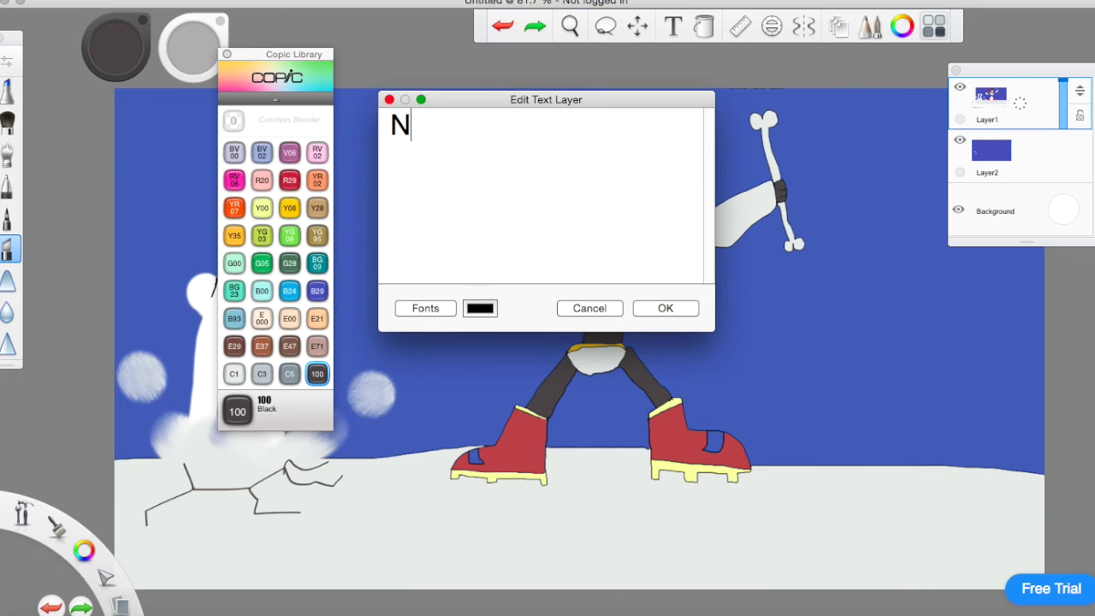
{"action": "type", "text": "Geh "}
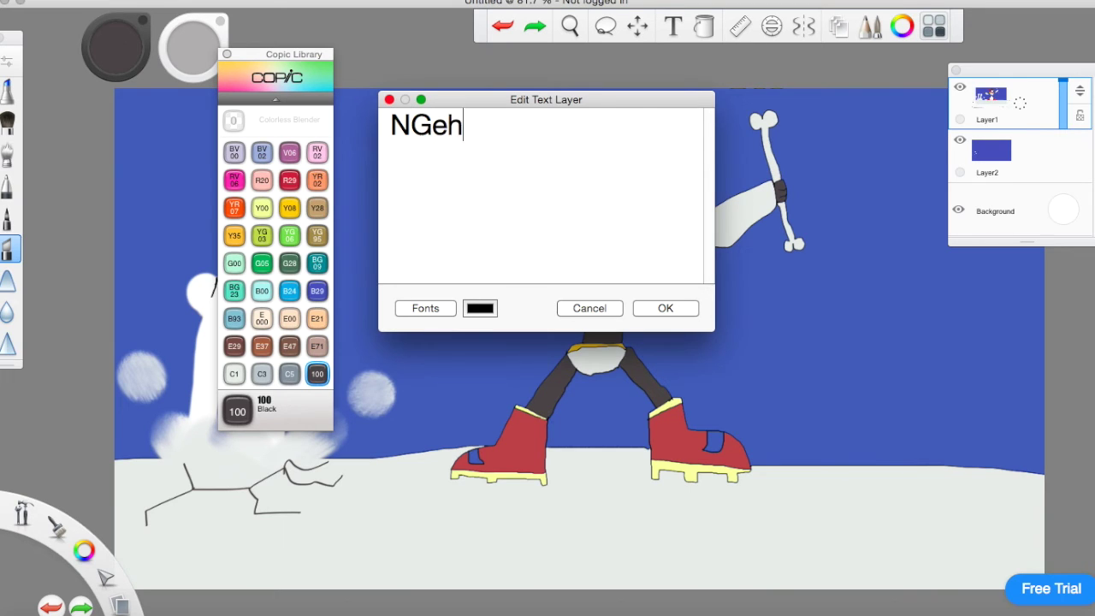
{"action": "type", "text": "\\"}
{"action": "key", "text": "BackSpace"}
{"action": "key", "text": "BackSpace"}
{"action": "key", "text": "BackSpace"}
{"action": "key", "text": "BackSpace"}
{"action": "key", "text": "BackSpace"}
{"action": "type", "text": "geh he he !"}
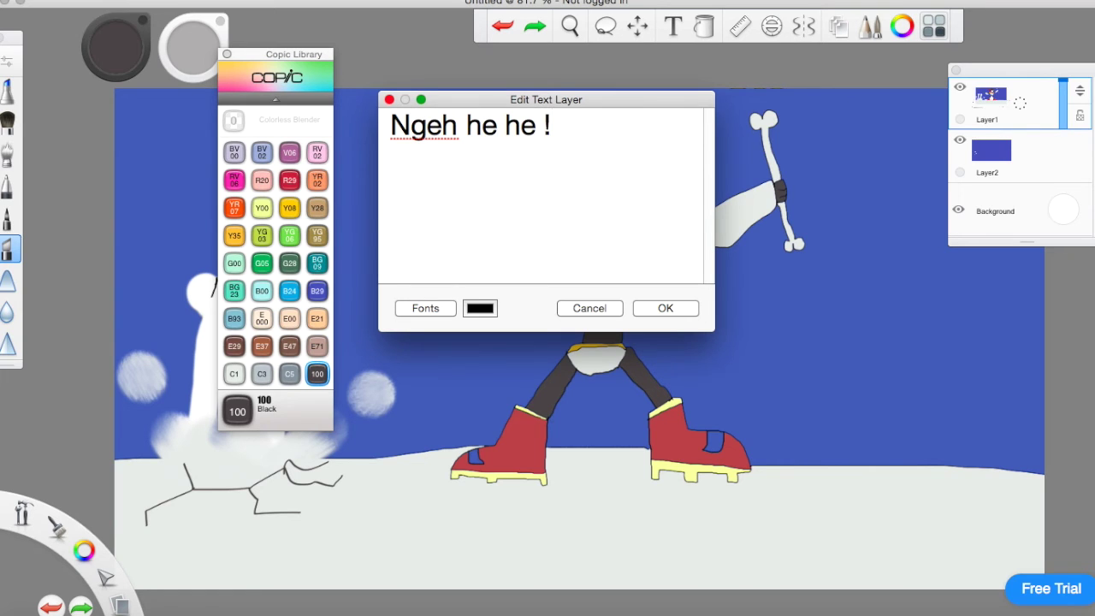
{"action": "left_click", "coordinate": [689, 308]}
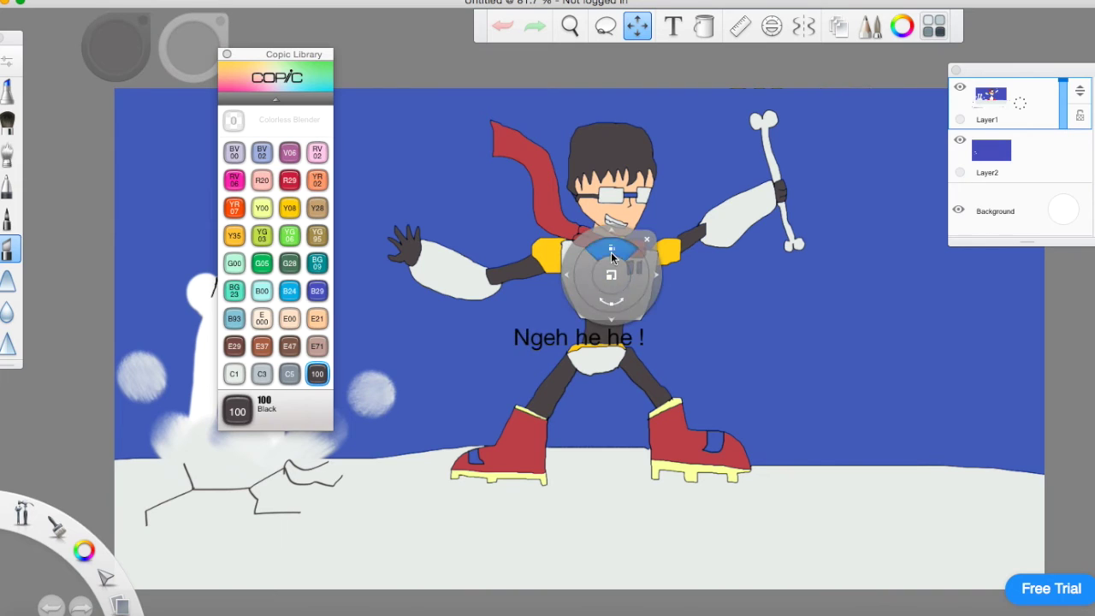
{"action": "left_click_drag", "start_coordinate": [871, 130], "coordinate": [890, 60]}
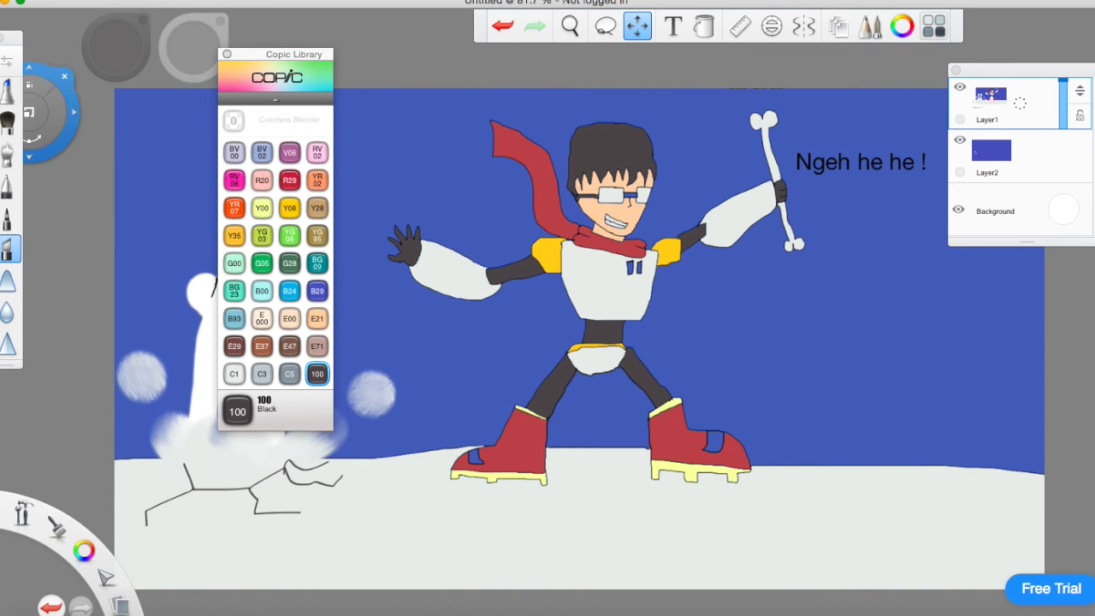
Step: Draw a black pencil speech bubble with a tail around the text
{"action": "left_click", "coordinate": [6, 88]}
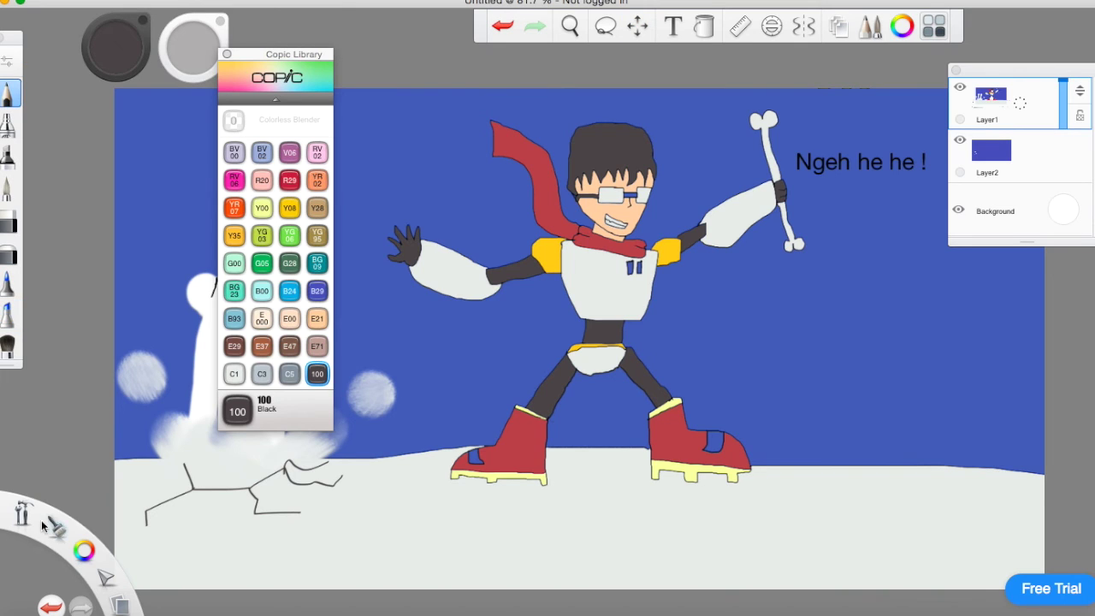
{"action": "left_click_drag", "start_coordinate": [87, 552], "coordinate": [86, 512]}
{"action": "left_click", "coordinate": [845, 167]}
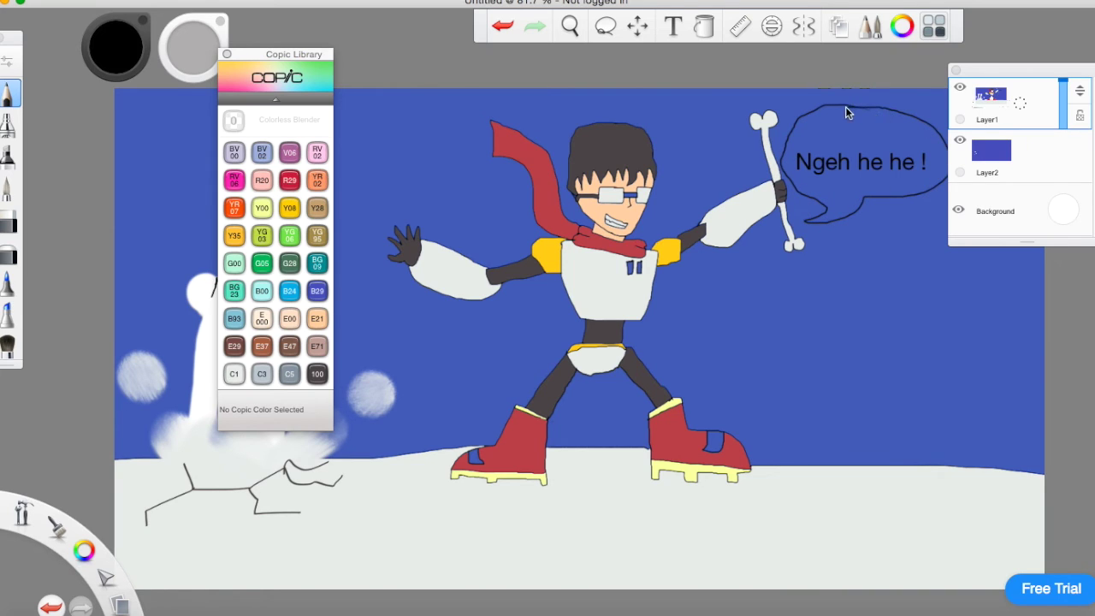
Step: Try to flood-fill the speech bubble on Layer1, first with black and then with Copic C1 Cool Gray No.1
{"action": "left_click", "coordinate": [703, 26]}
{"action": "left_click", "coordinate": [876, 141]}
{"action": "left_click", "coordinate": [503, 26]}
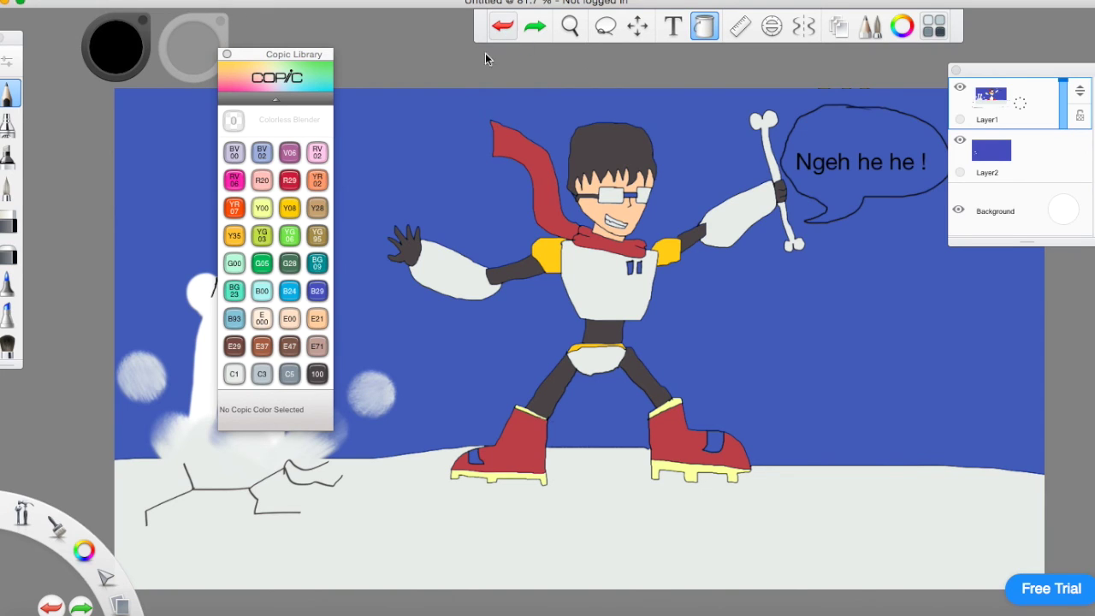
{"action": "left_click", "coordinate": [246, 375]}
{"action": "left_click", "coordinate": [864, 138]}
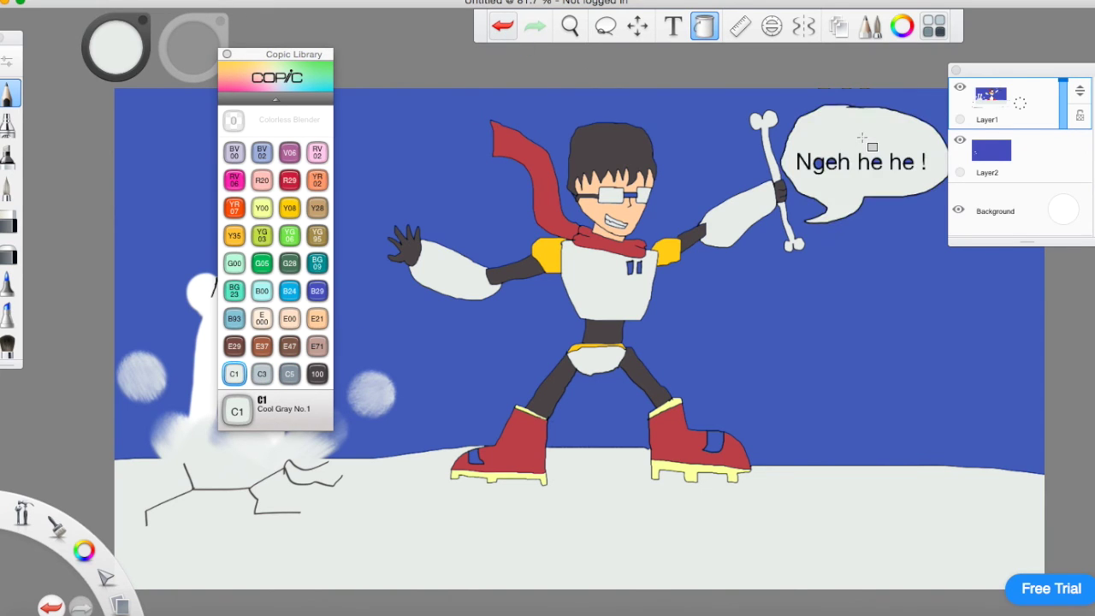
{"action": "left_click", "coordinate": [503, 26]}
Step: Try to flood-fill the speech bubble area on Layer2 with Copic C1 Cool Gray No.1
{"action": "left_click", "coordinate": [1044, 165]}
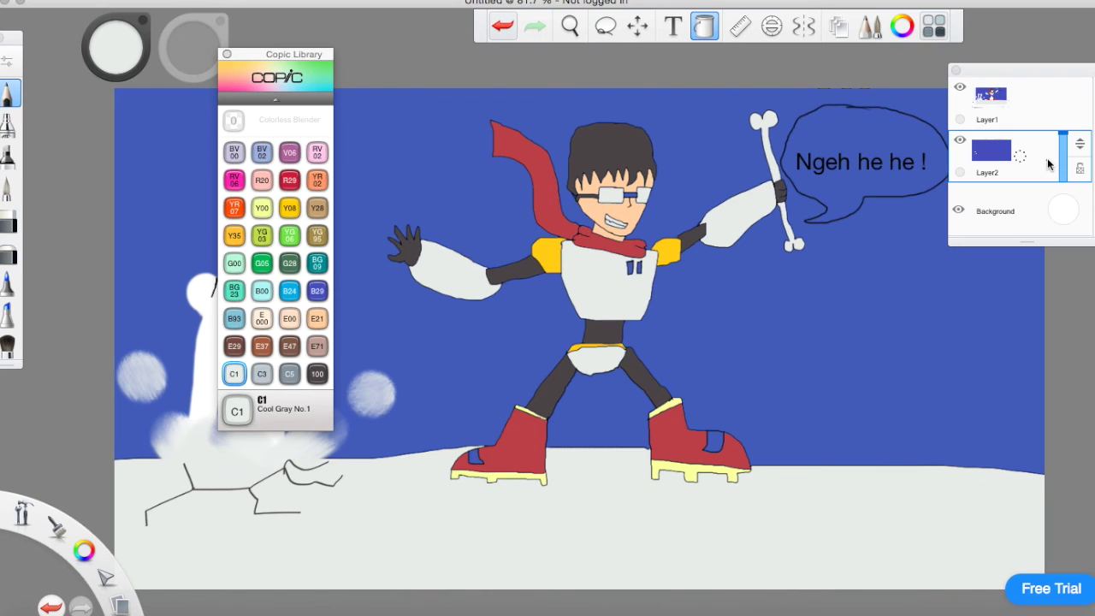
{"action": "left_click", "coordinate": [868, 143]}
{"action": "left_click", "coordinate": [502, 27]}
{"action": "left_click", "coordinate": [867, 141]}
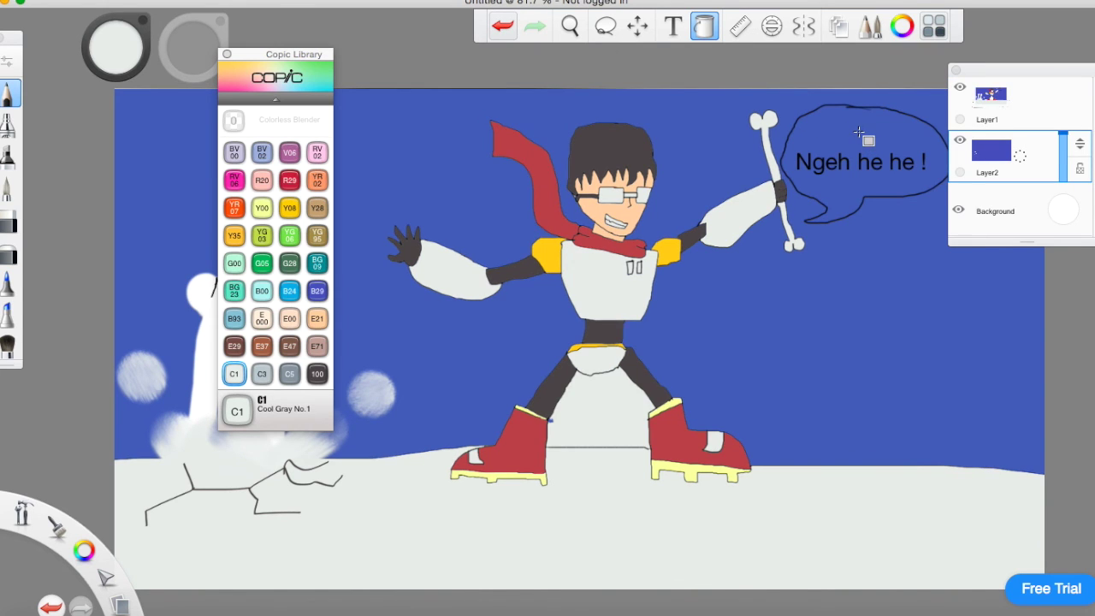
{"action": "left_click", "coordinate": [501, 27]}
Step: Fill the speech bubble around the text on Layer1 with Copic C1 Cool Gray No.1
{"action": "left_click", "coordinate": [570, 27]}
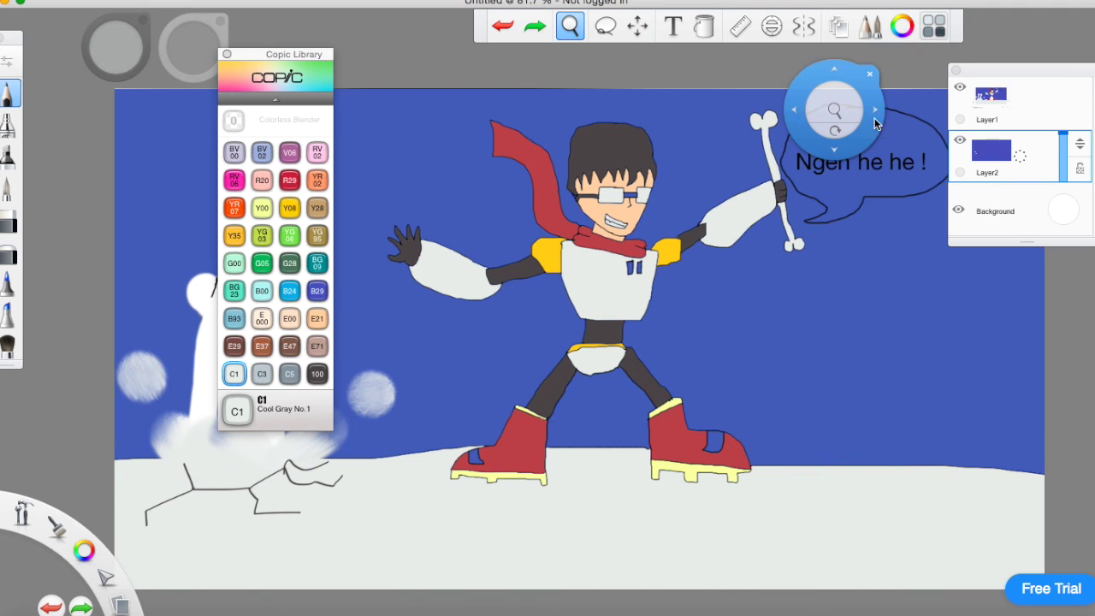
{"action": "left_click_drag", "start_coordinate": [757, 152], "coordinate": [960, 96]}
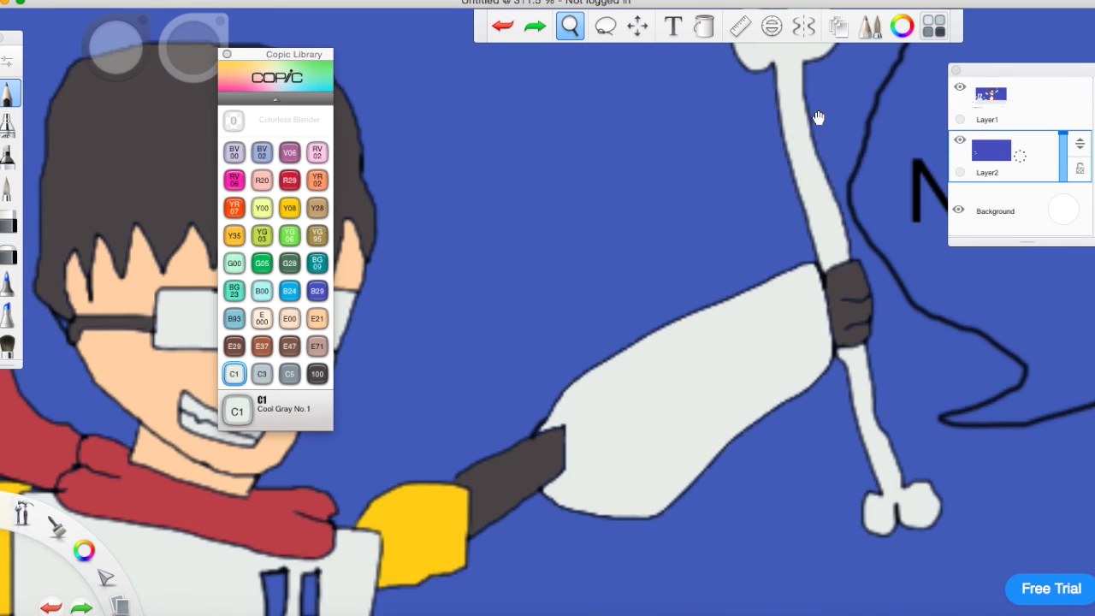
{"action": "left_click_drag", "start_coordinate": [819, 118], "coordinate": [455, 171]}
{"action": "left_click", "coordinate": [992, 101]}
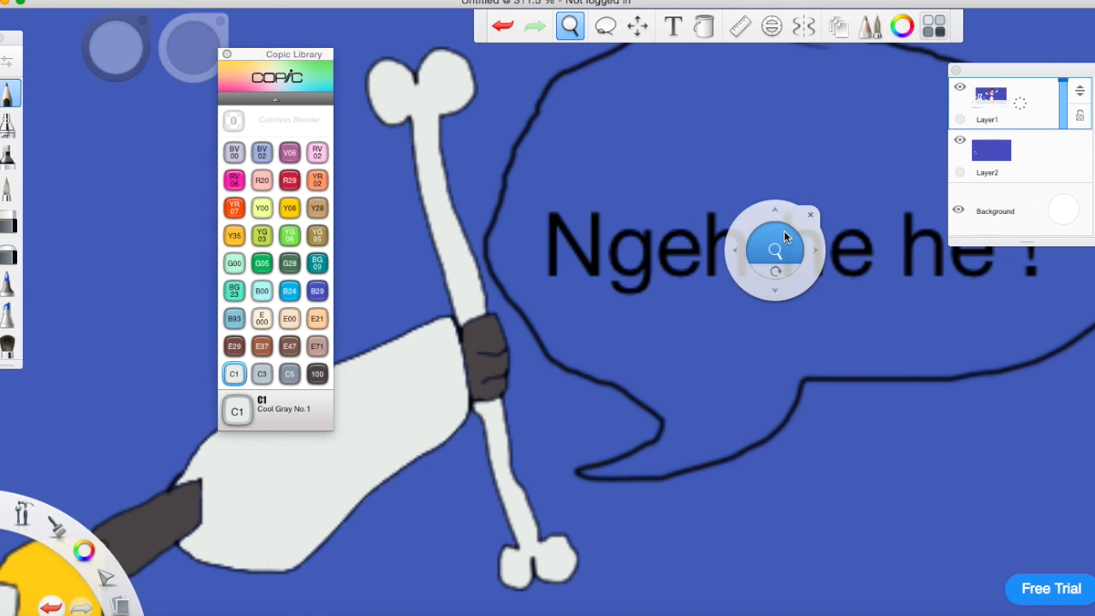
{"action": "left_click", "coordinate": [814, 221]}
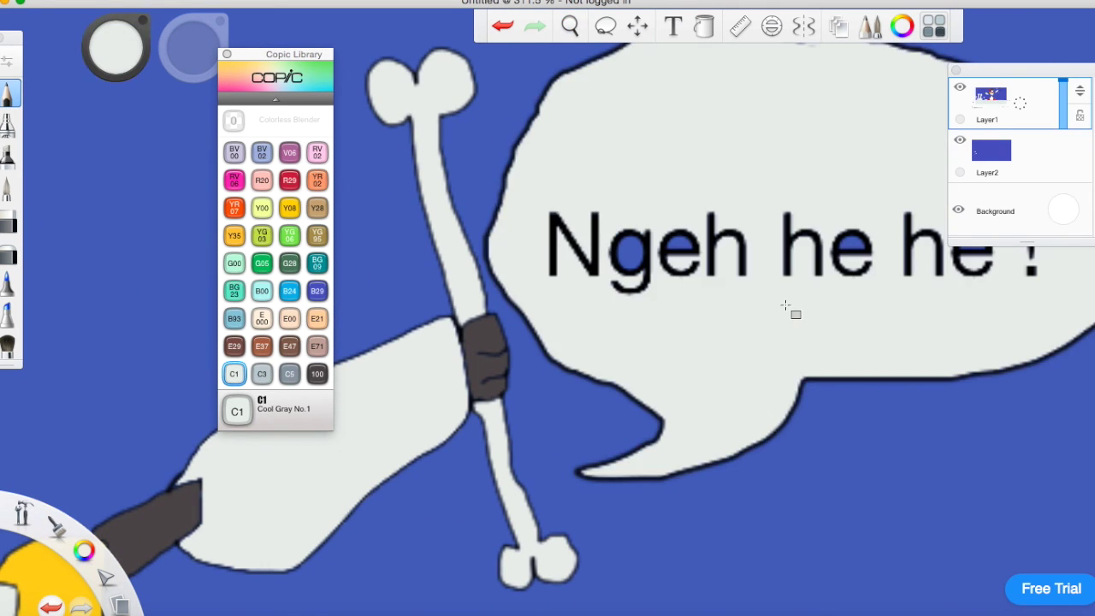
{"action": "left_click", "coordinate": [503, 26]}
Step: Fill the enclosed gaps inside the letters "g" and "e" of the bubble text with Copic C1 Cool Gray No.1
{"action": "left_click", "coordinate": [633, 252]}
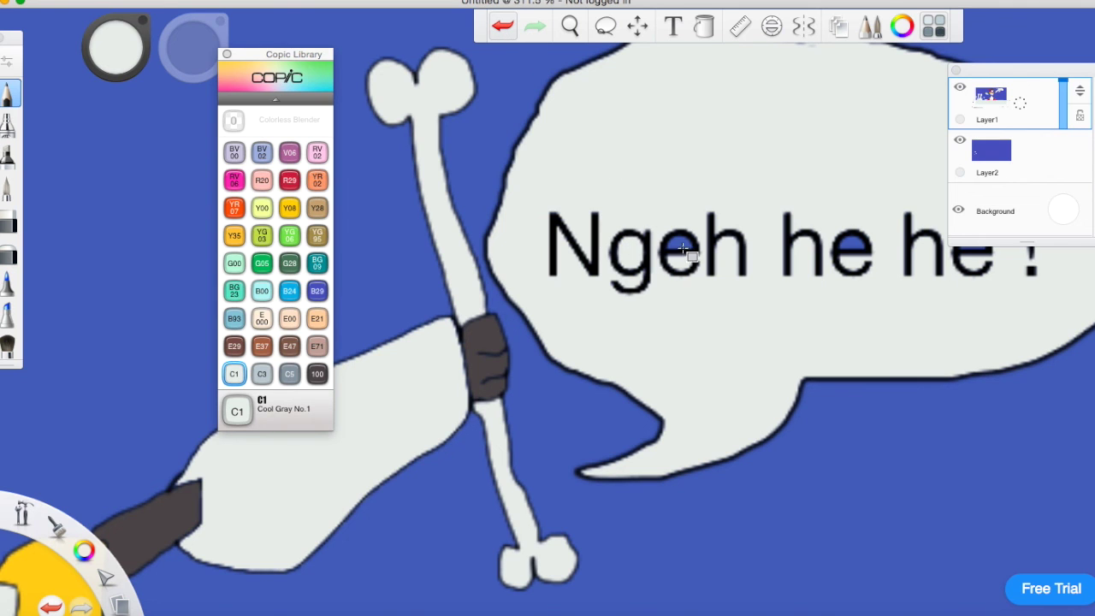
{"action": "left_click", "coordinate": [572, 27]}
{"action": "left_click_drag", "start_coordinate": [631, 159], "coordinate": [502, 183]}
{"action": "left_click_drag", "start_coordinate": [588, 305], "coordinate": [667, 250]}
{"action": "left_click", "coordinate": [684, 218]}
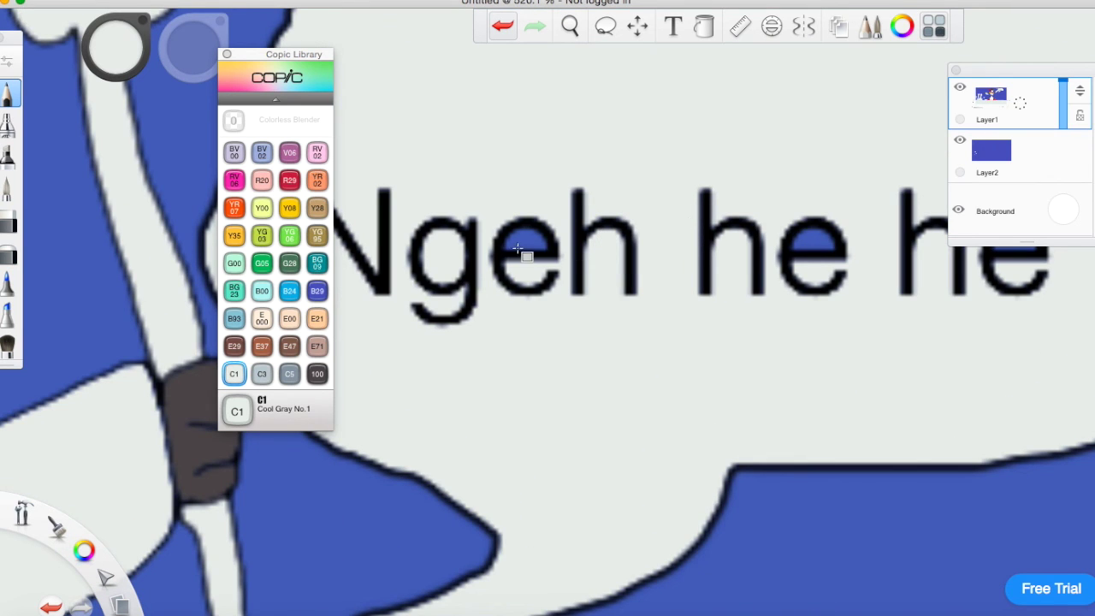
{"action": "left_click", "coordinate": [519, 244]}
{"action": "left_click", "coordinate": [570, 26]}
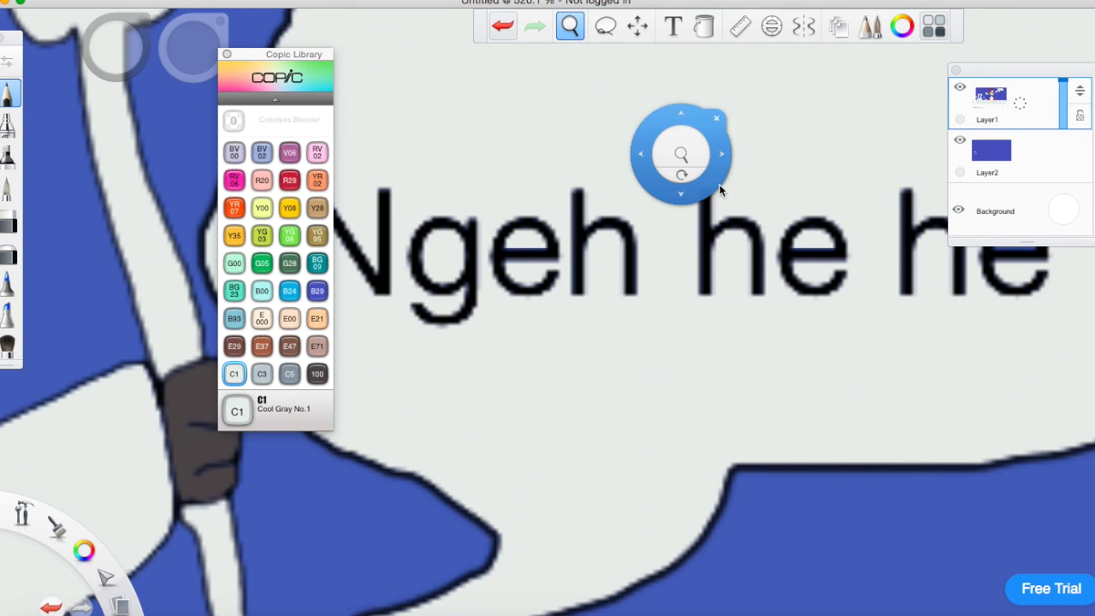
{"action": "left_click_drag", "start_coordinate": [682, 155], "coordinate": [489, 213]}
{"action": "left_click", "coordinate": [723, 174]}
{"action": "left_click", "coordinate": [787, 289]}
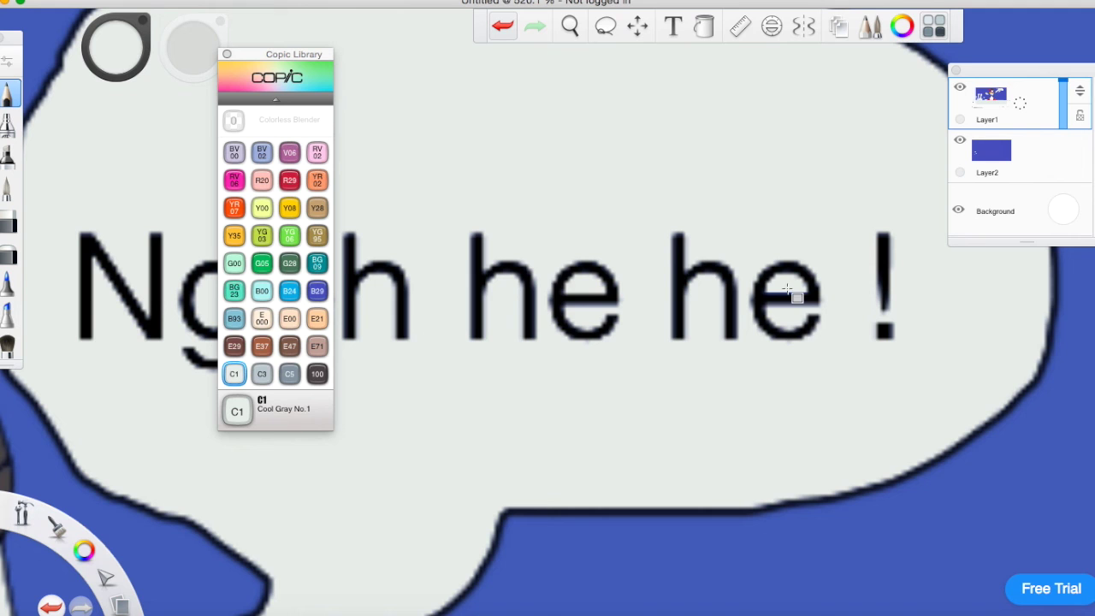
Step: Bring the whole drawing into view and close the Copic Library
{"action": "left_click", "coordinate": [570, 25]}
{"action": "left_click_drag", "start_coordinate": [610, 233], "coordinate": [570, 181]}
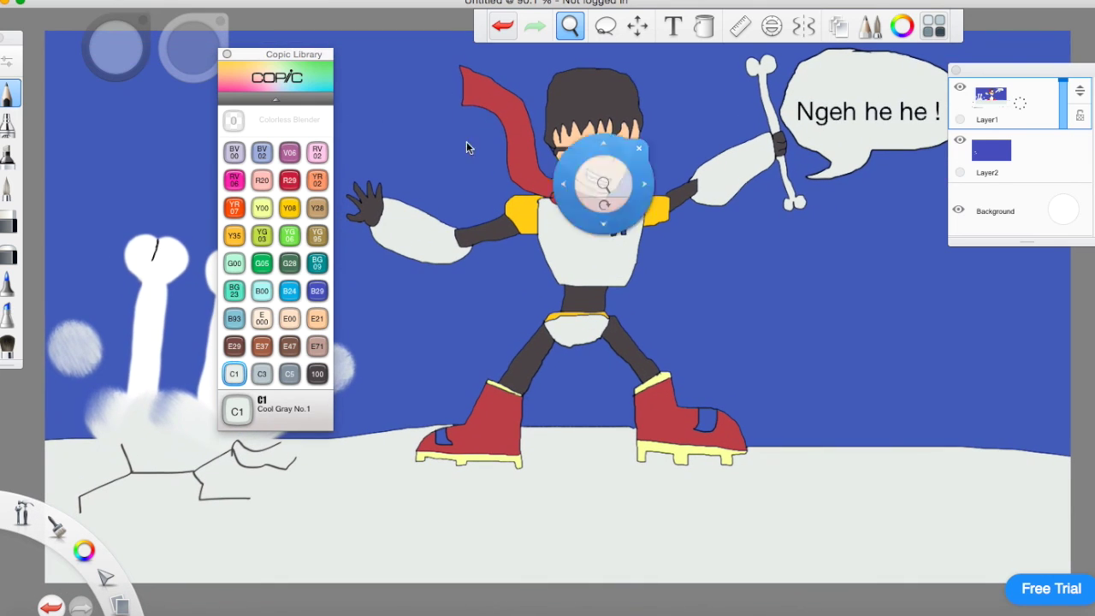
{"action": "left_click", "coordinate": [227, 55]}
{"action": "left_click_drag", "start_coordinate": [206, 112], "coordinate": [26, 34]}
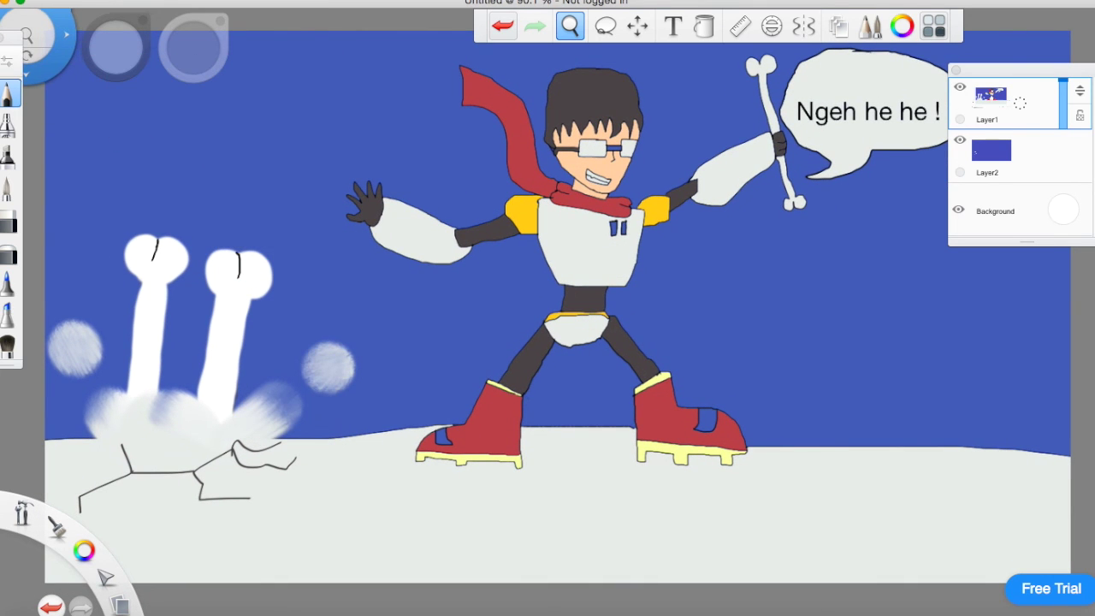
Step: Close the drawing and save it as "Judo Papyrus" in TIFF format in untitled folder 7
{"action": "key", "text": "super+w"}
{"action": "left_click", "coordinate": [676, 213]}
{"action": "key", "text": "BackSpace"}
{"action": "type", "text": "Judo Papyrus"}
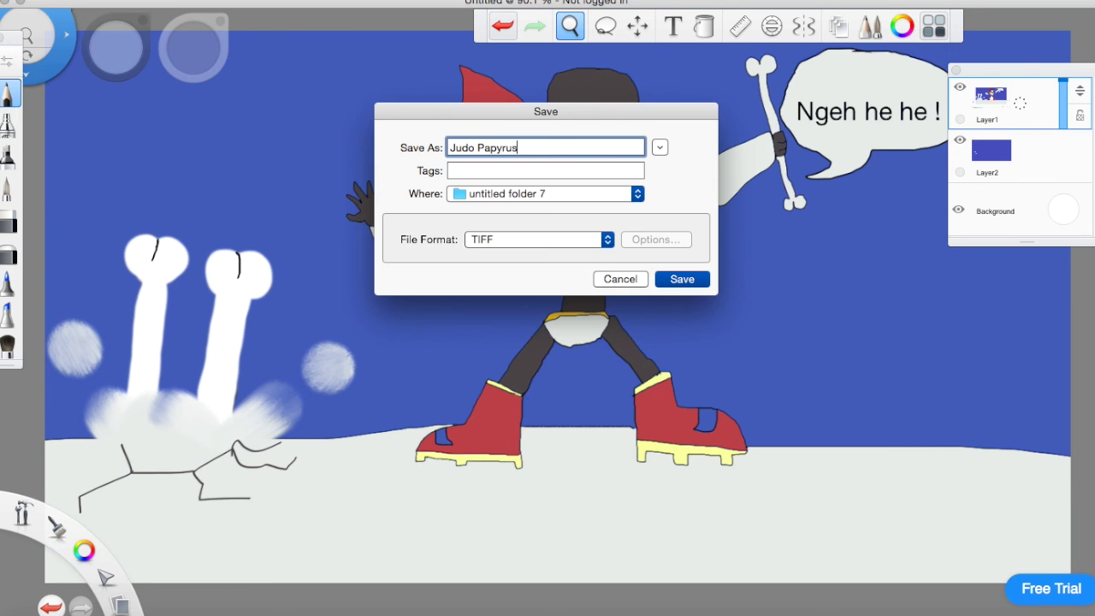
{"action": "key", "text": "Return"}
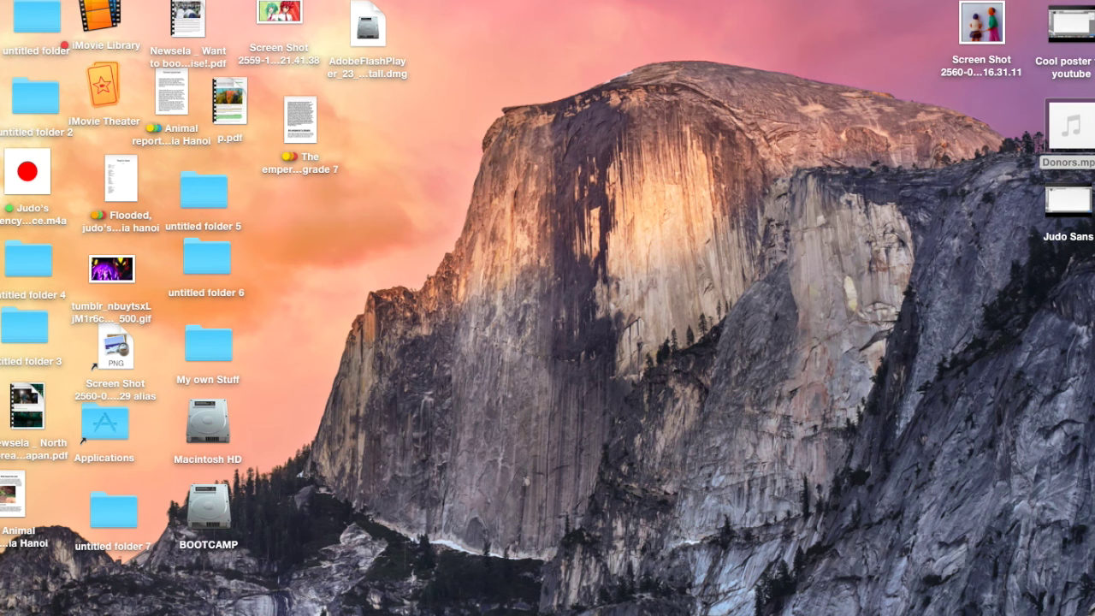